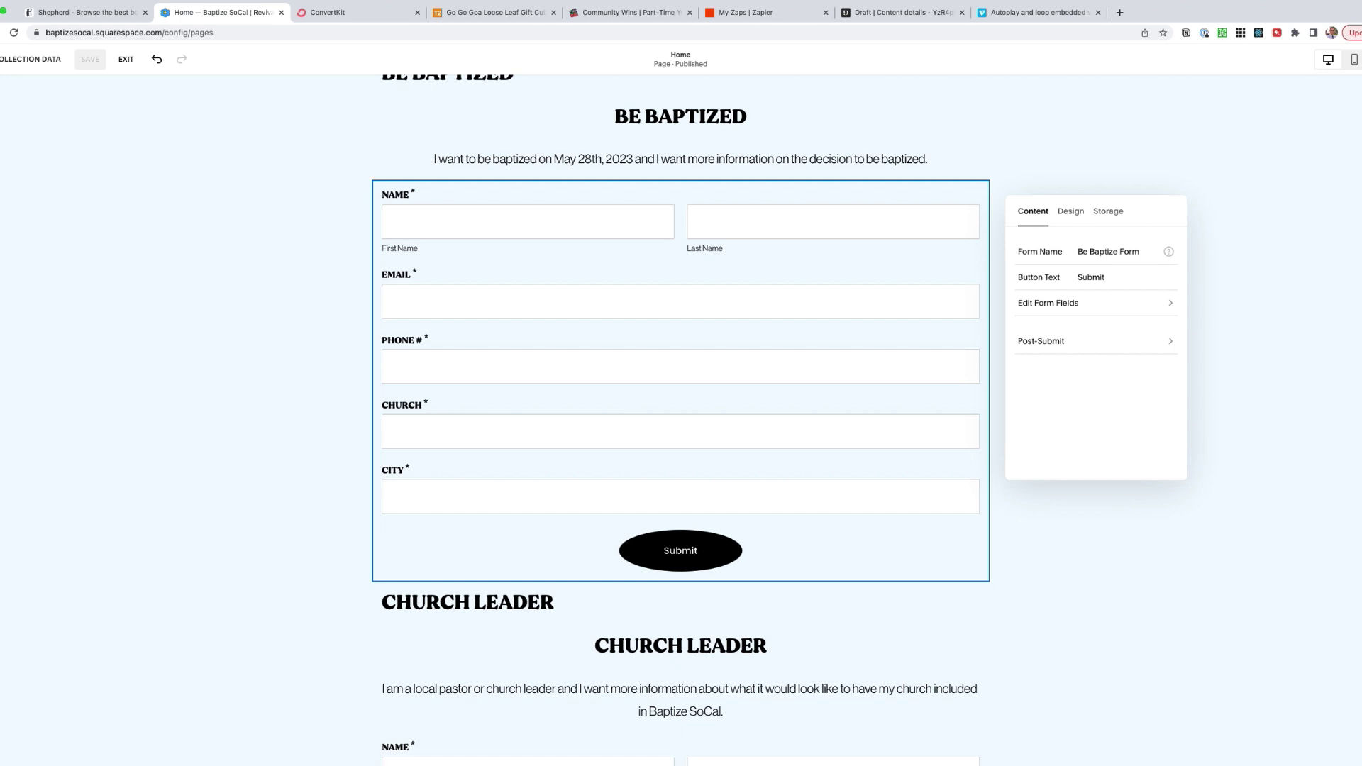
# - Show the Be Baptize form's storage options, listing Google Drive, Zapier and MailChimp
pyautogui.scroll(-4, 569, 390)
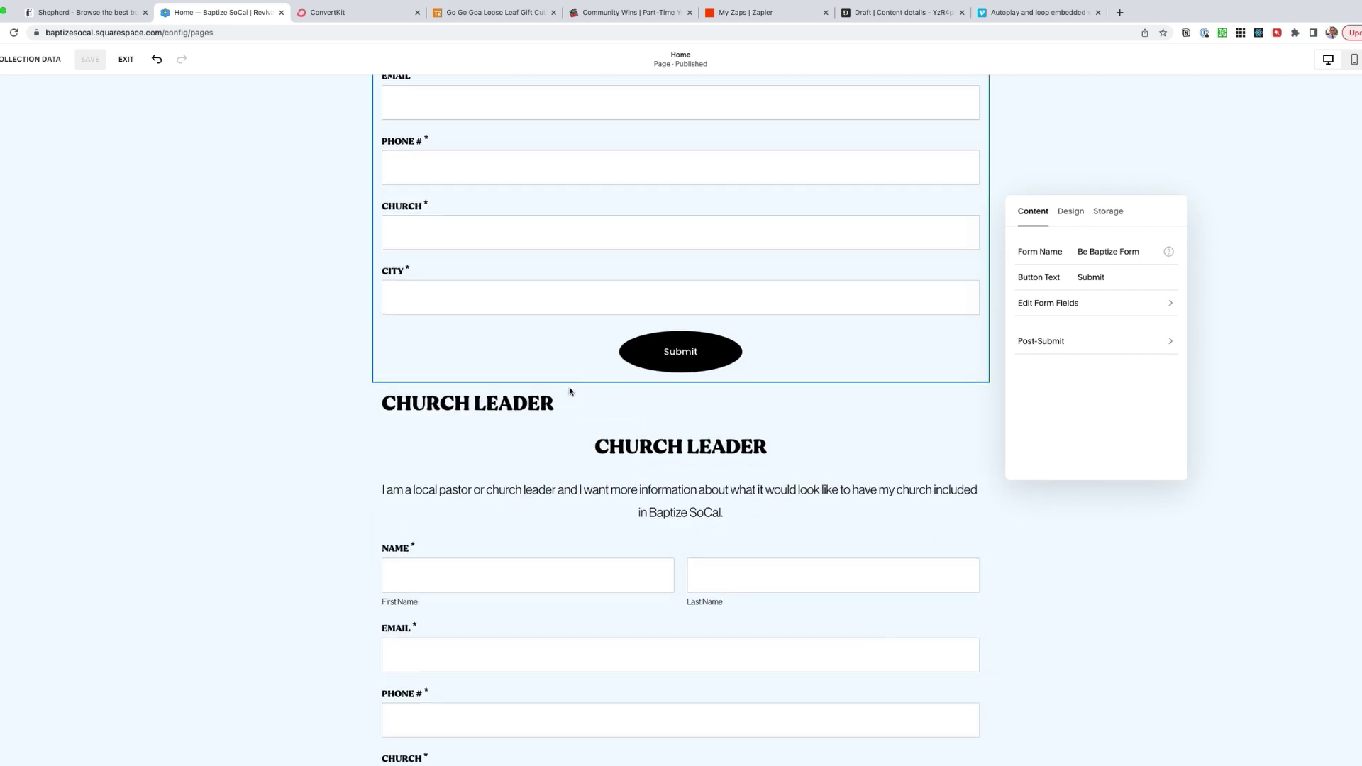
pyautogui.scroll(3, 794, 246)
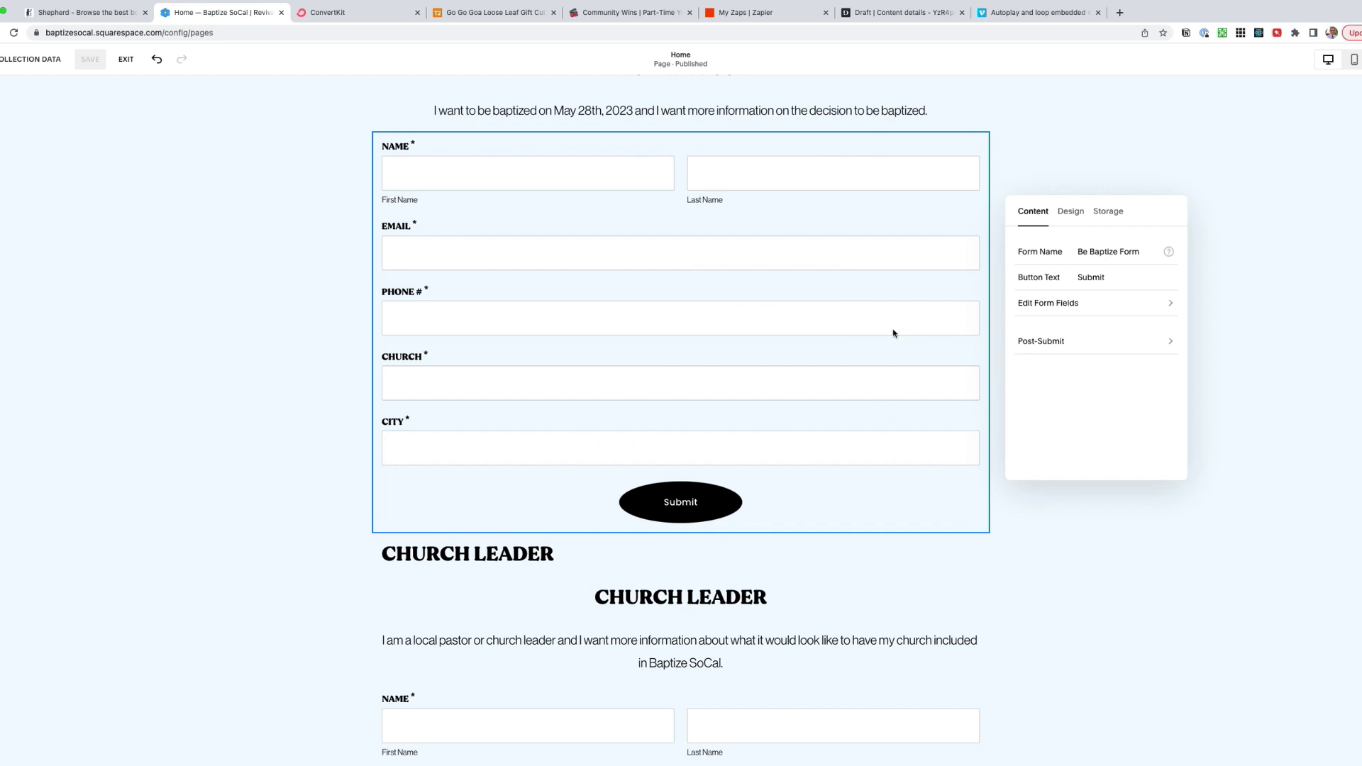
pyautogui.click(1108, 212)
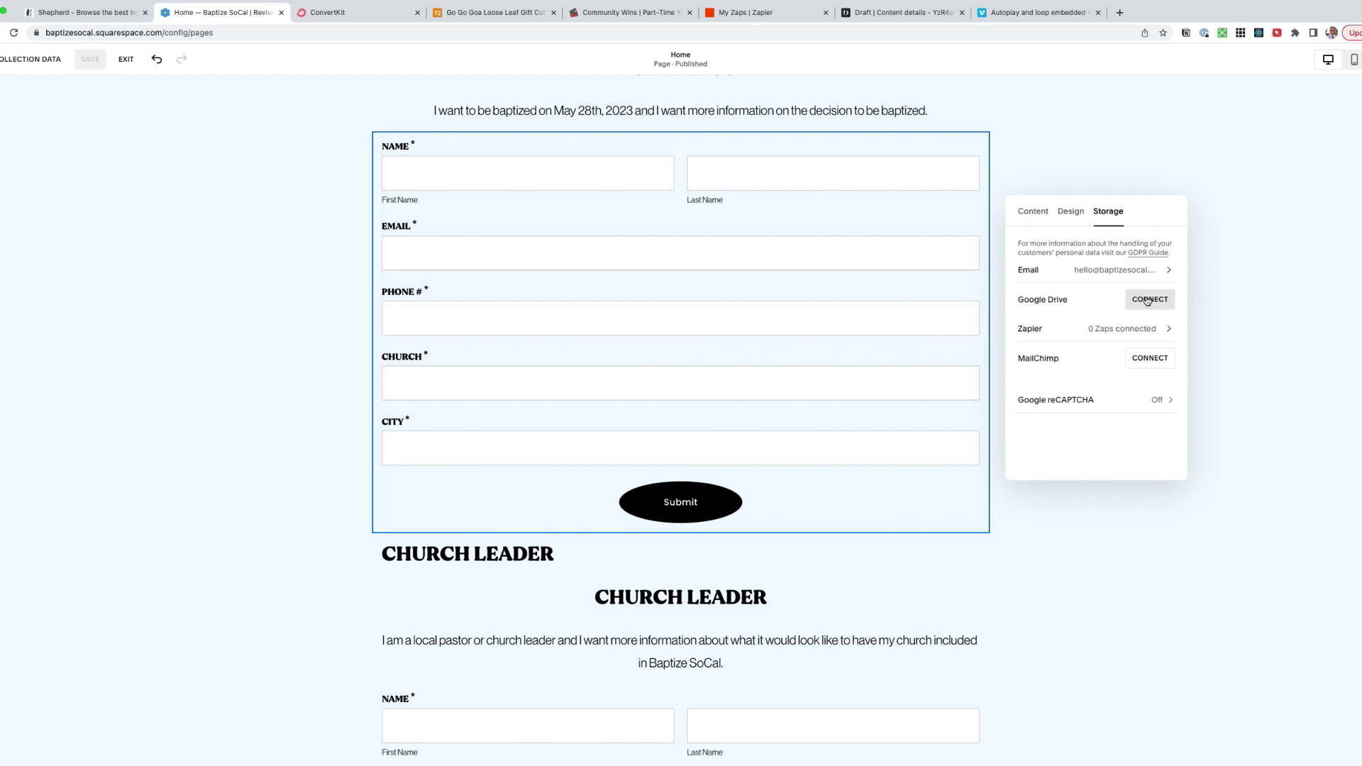
# - Connect Google Drive to the Be Baptize form, signing in and granting Squarespace access
pyautogui.scroll(3, 769, 337)
pyautogui.click(769, 337)
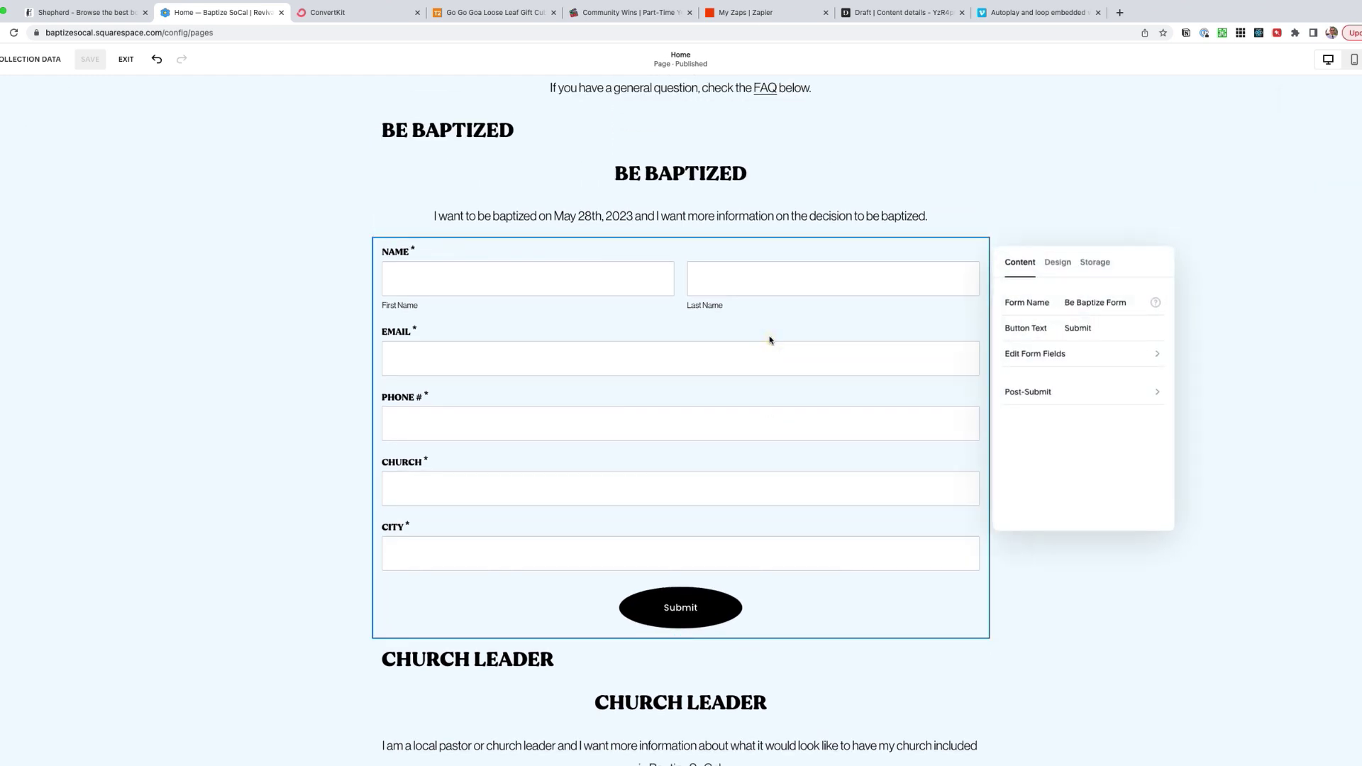
pyautogui.click(1105, 263)
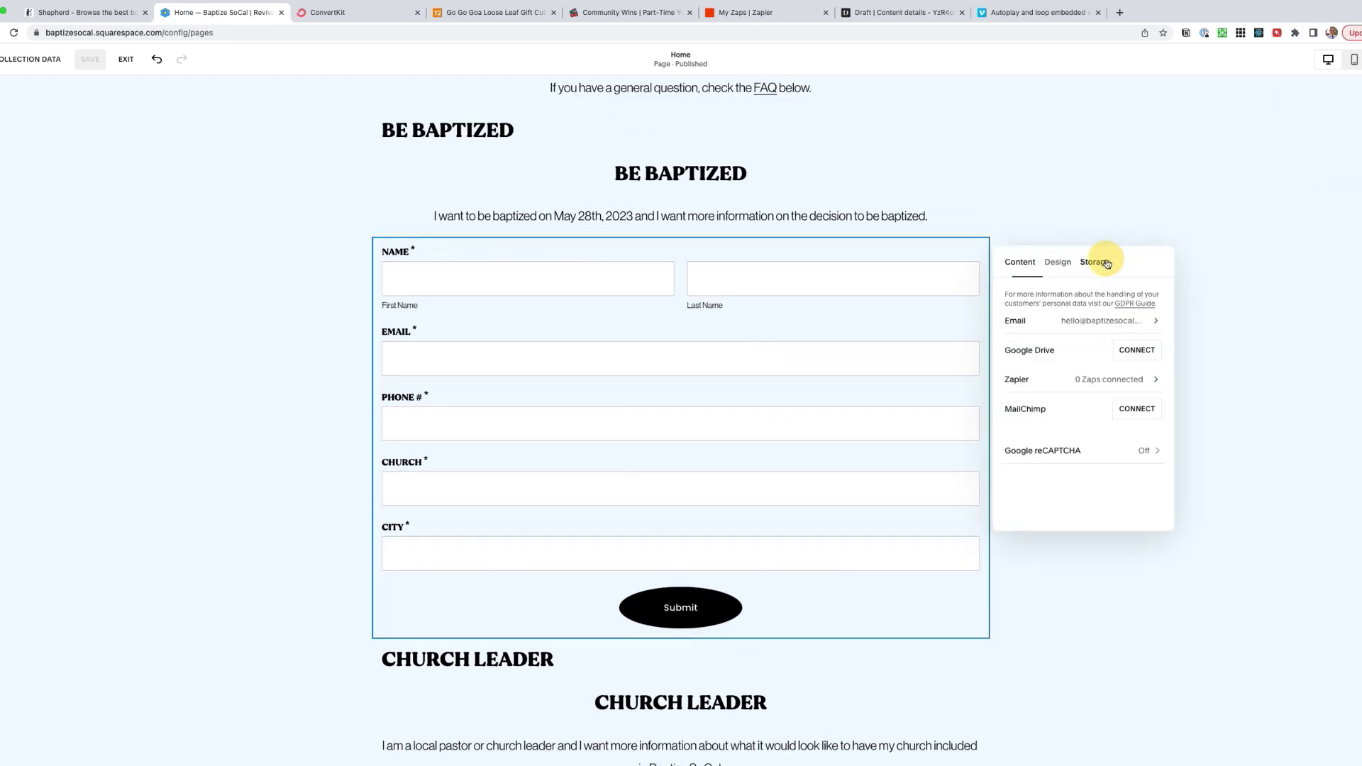
pyautogui.click(1137, 349)
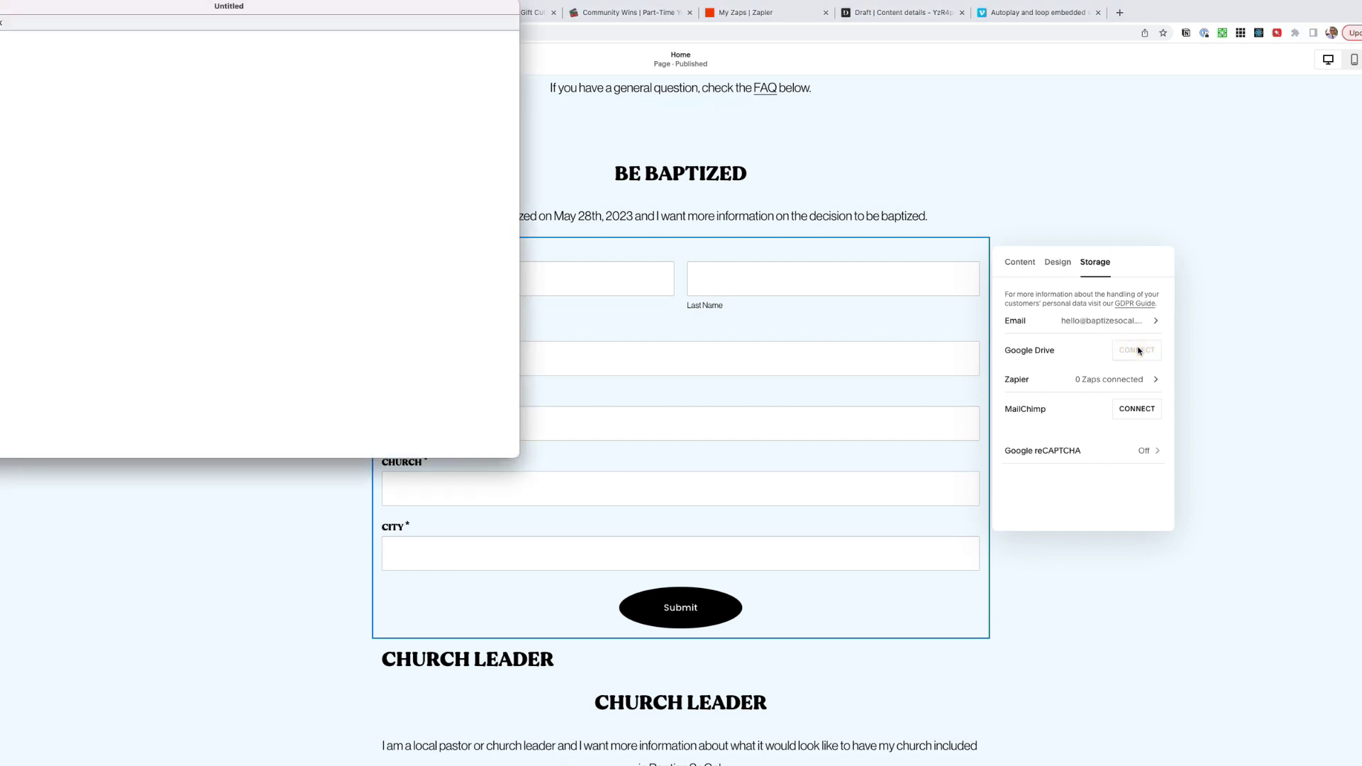
pyautogui.moveTo(256, 13); pyautogui.dragTo(578, 156)
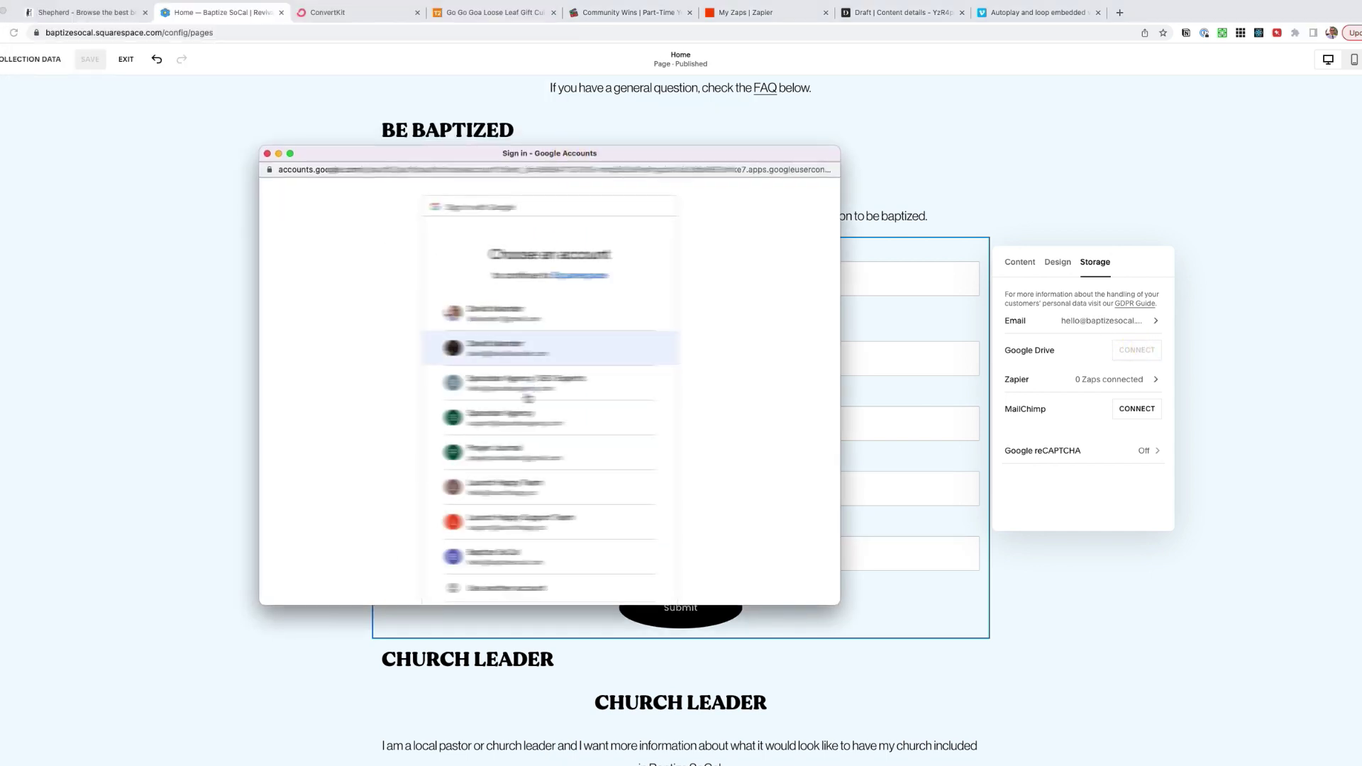
pyautogui.click(500, 556)
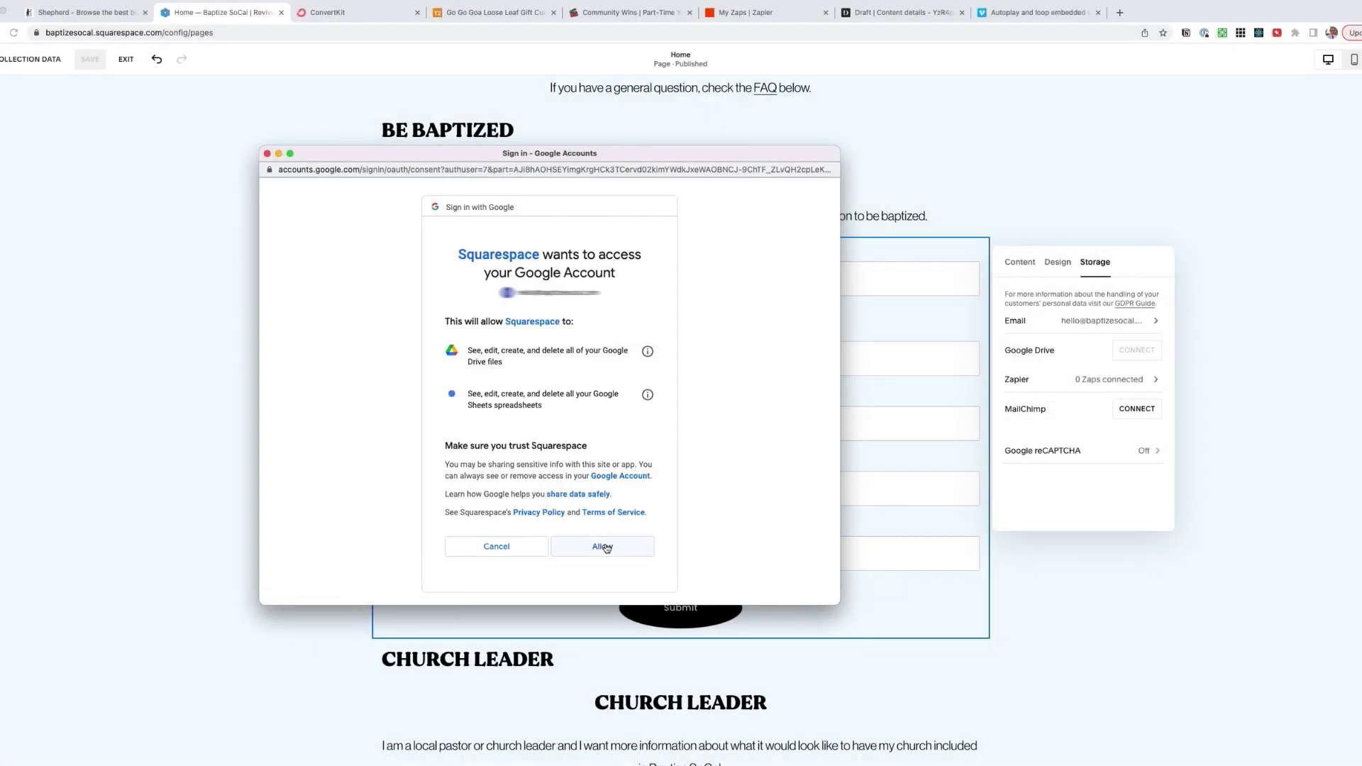
pyautogui.click(603, 546)
# - Name the submissions spreadsheet 'Be Baptized Submissions' and save the setting
pyautogui.click(1055, 308)
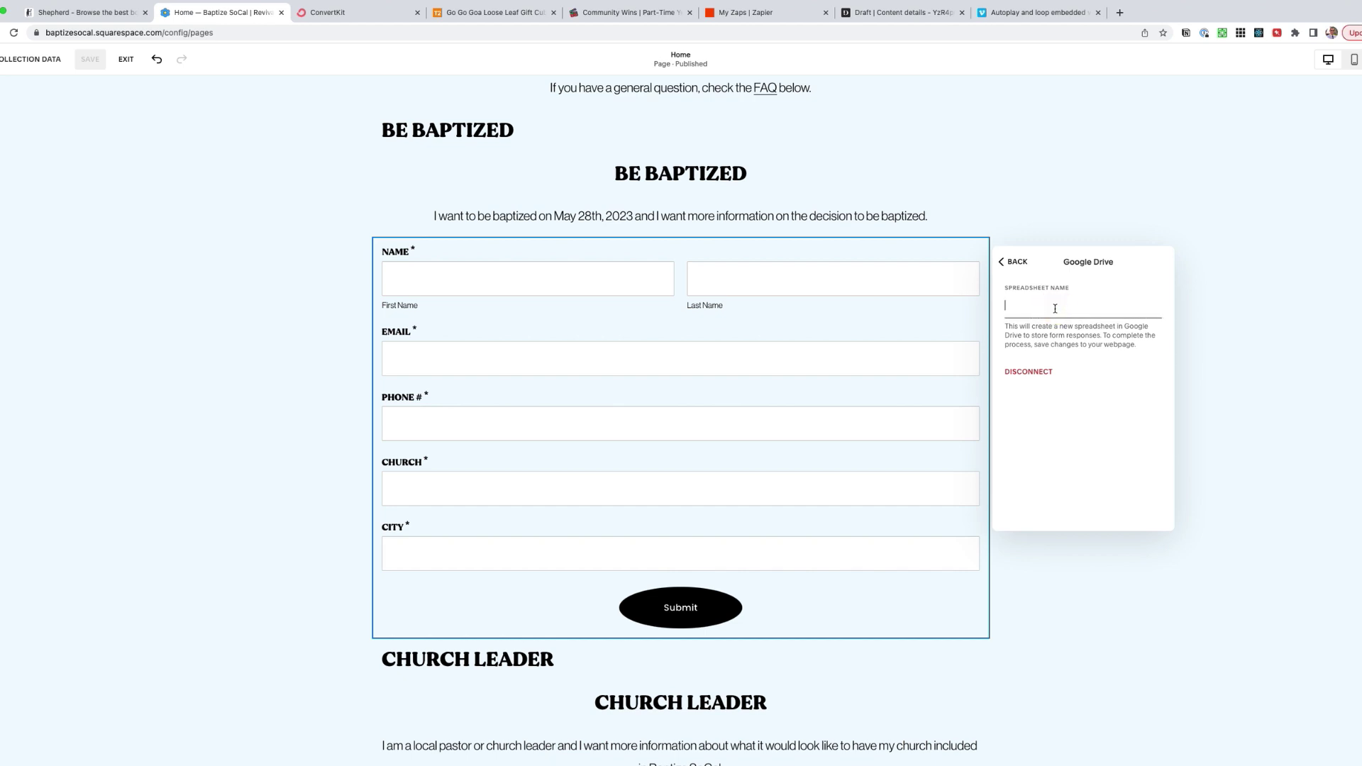
pyautogui.write('Be Baptized Submissions')
pyautogui.press('super+a')
pyautogui.click(1018, 264)
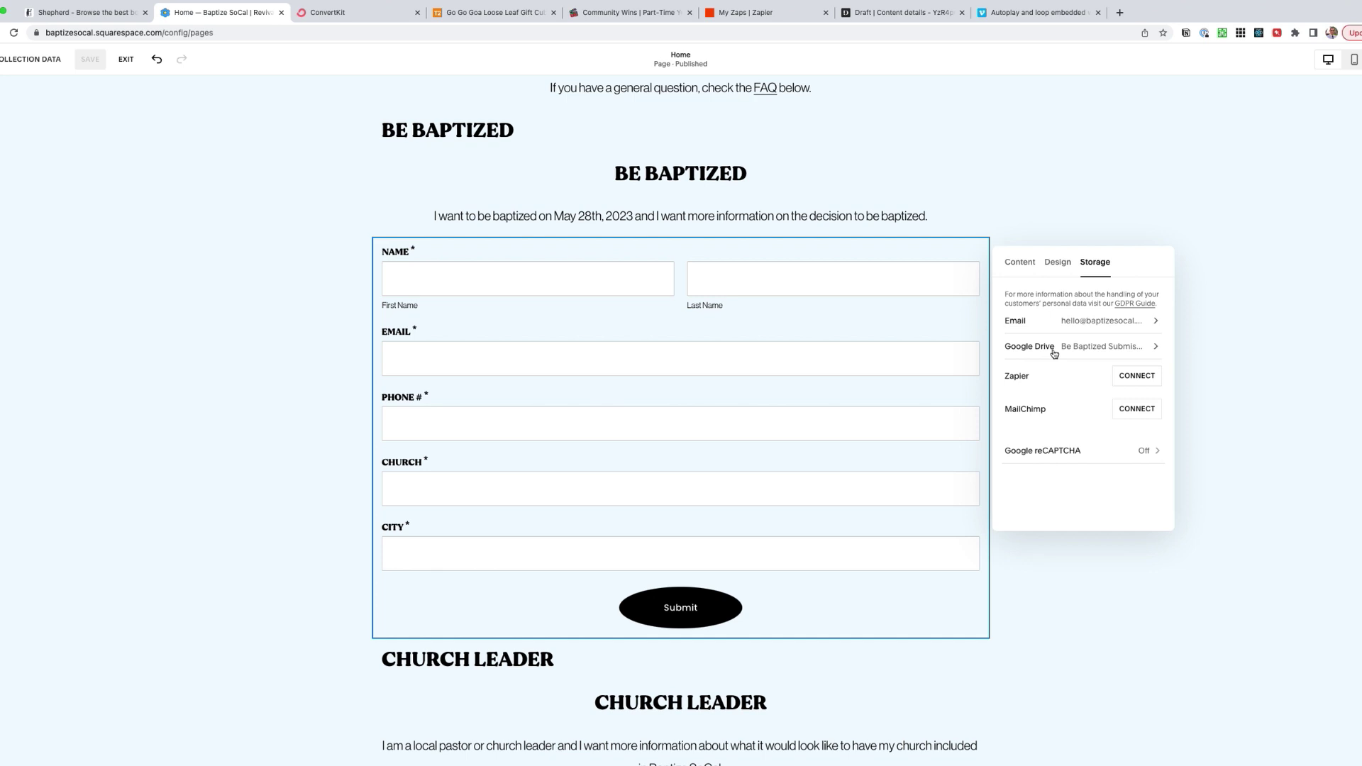
pyautogui.scroll(-5, 750, 571)
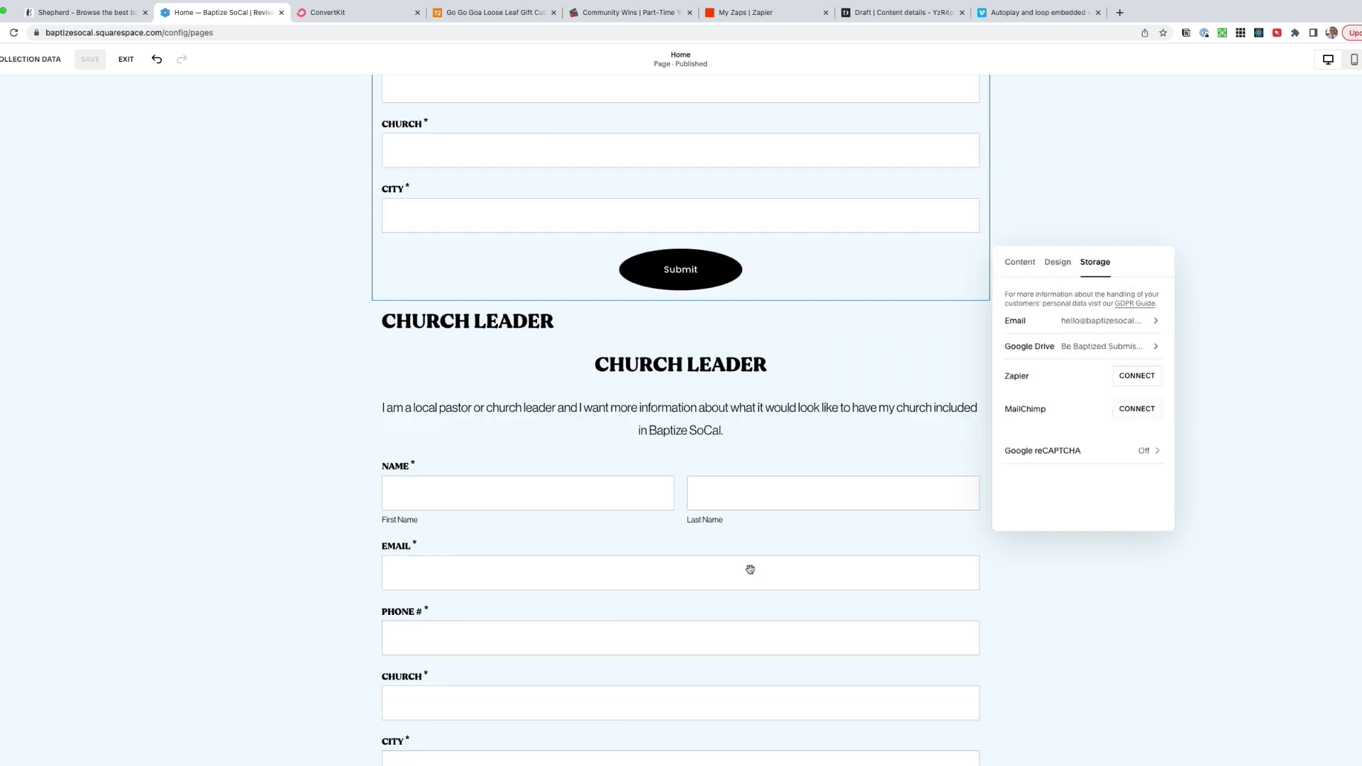
# - Connect the Church Leader form to Google Drive, saving to 'Church Leader Submissions'
pyautogui.click(749, 570)
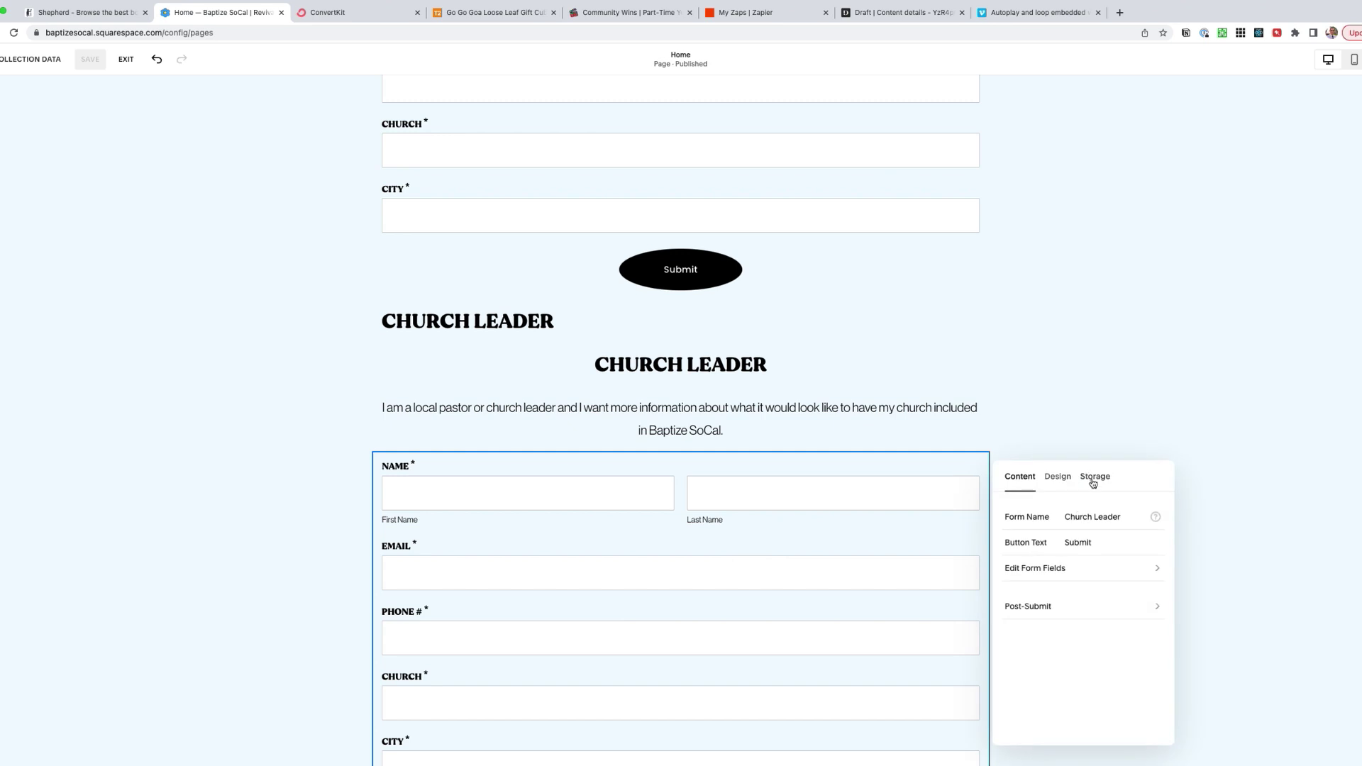
pyautogui.click(1095, 476)
pyautogui.click(1131, 566)
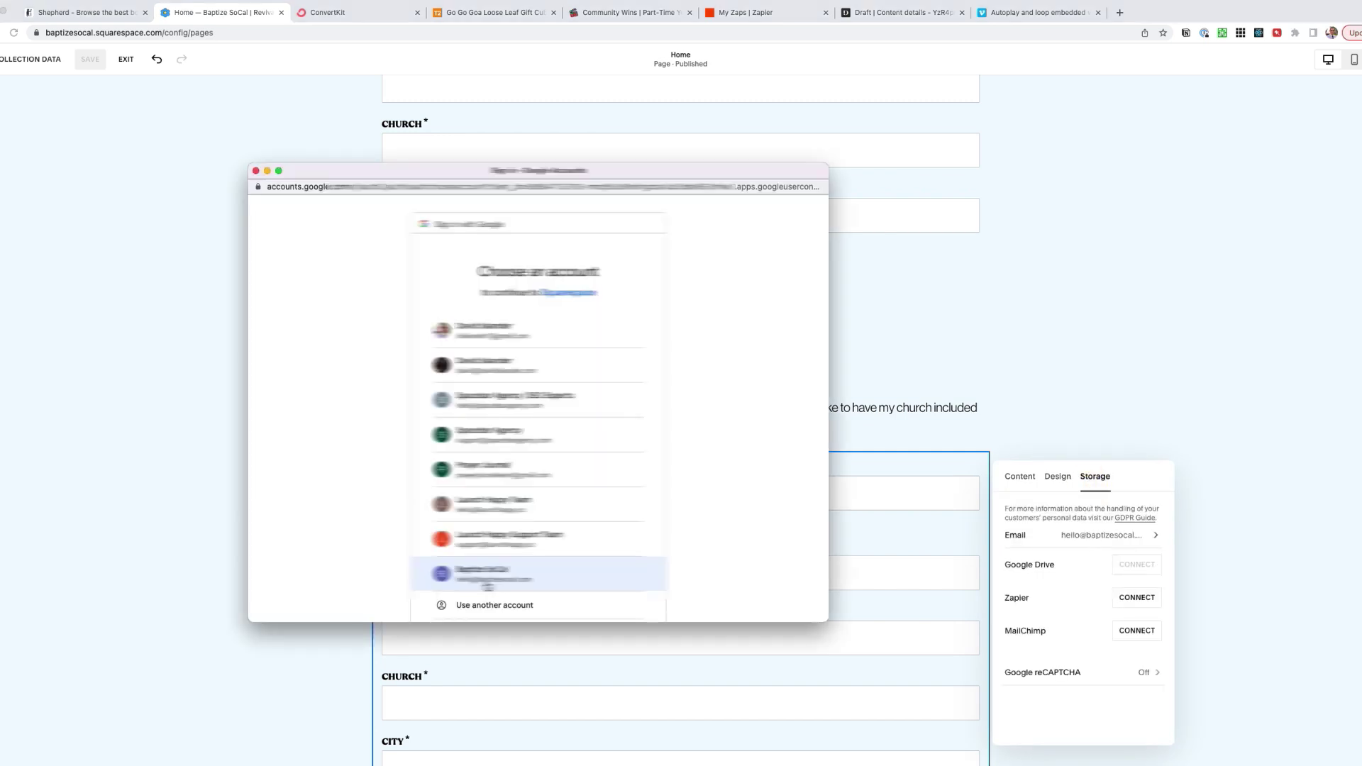
pyautogui.click(488, 579)
pyautogui.click(588, 565)
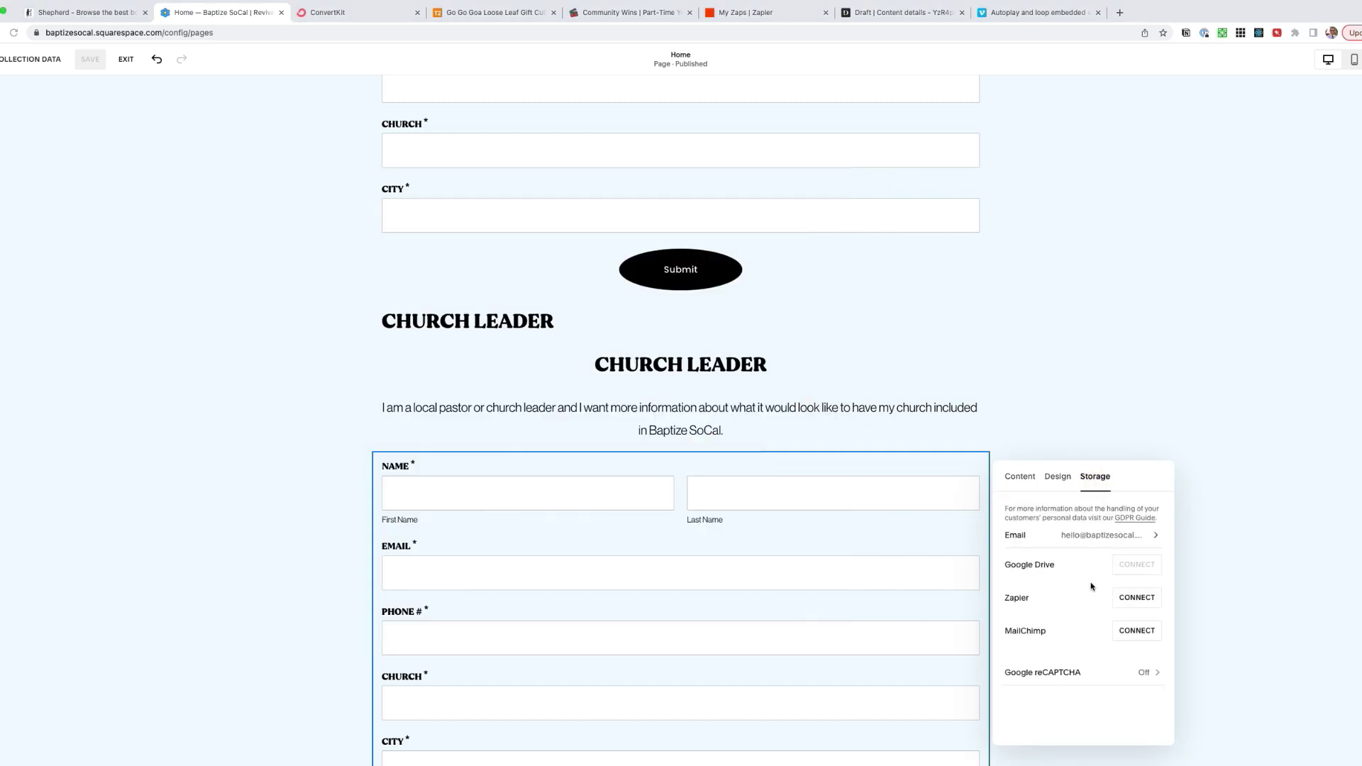
pyautogui.click(1053, 526)
pyautogui.write('Church Leader')
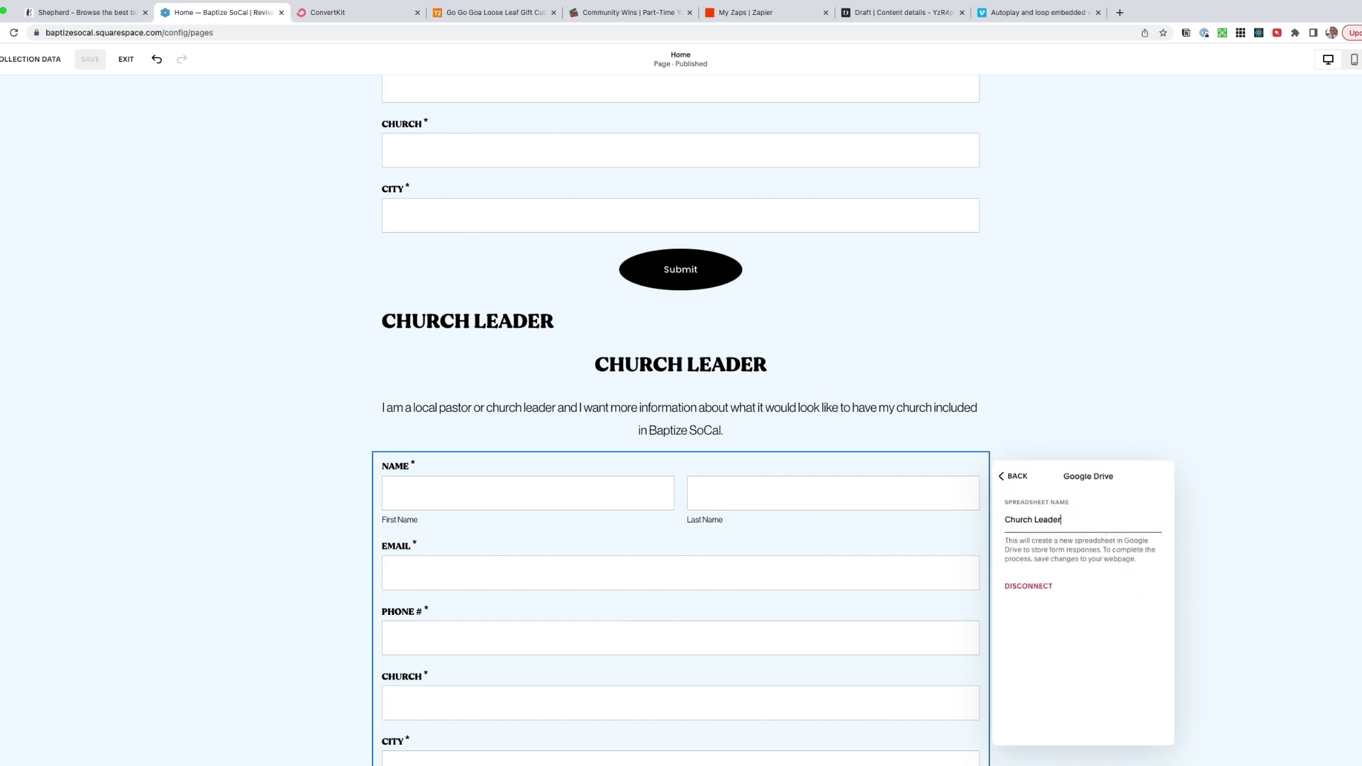
pyautogui.write(' Submissions')
pyautogui.press('Return')
# - Confirm the new spreadsheet on the Google Sheets home page, then return to the editor
pyautogui.hotkey('ctrl', 't')
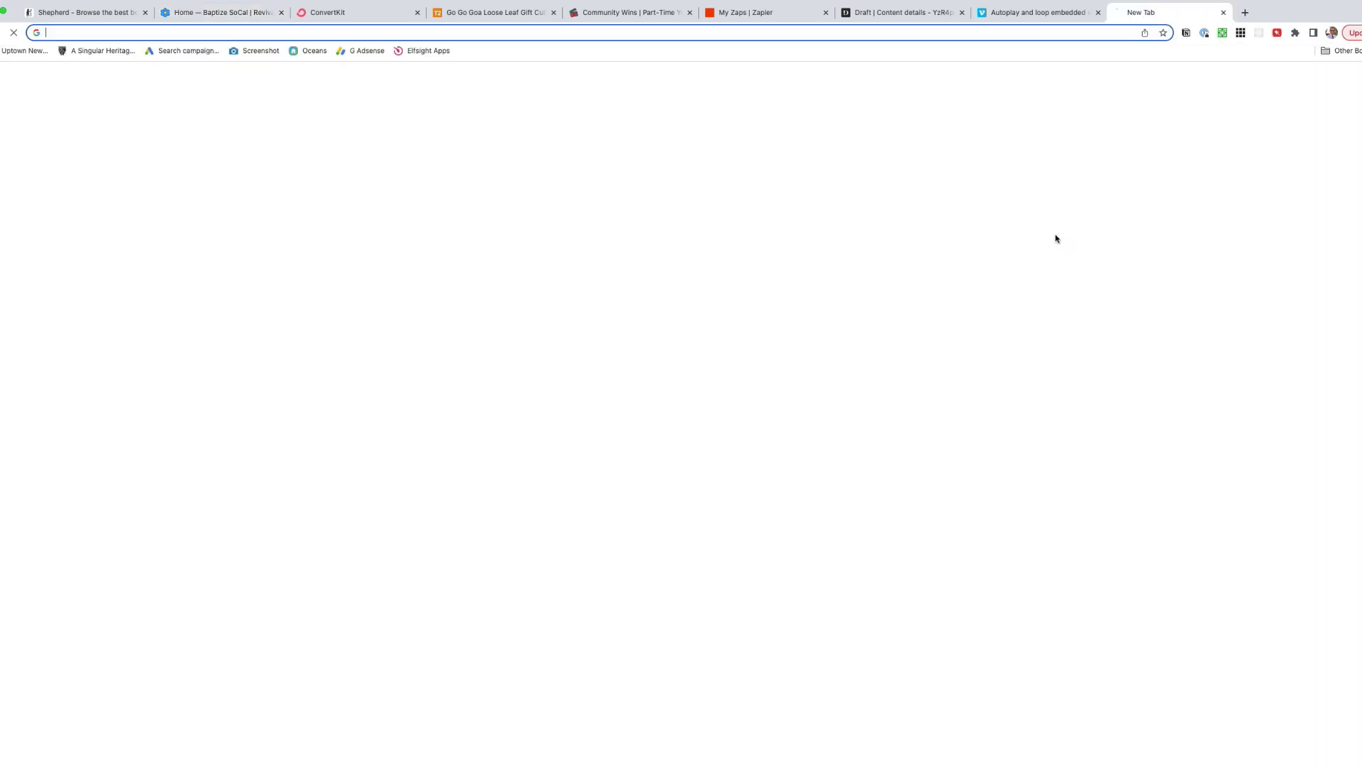
pyautogui.write('sheets')
pyautogui.press('Return')
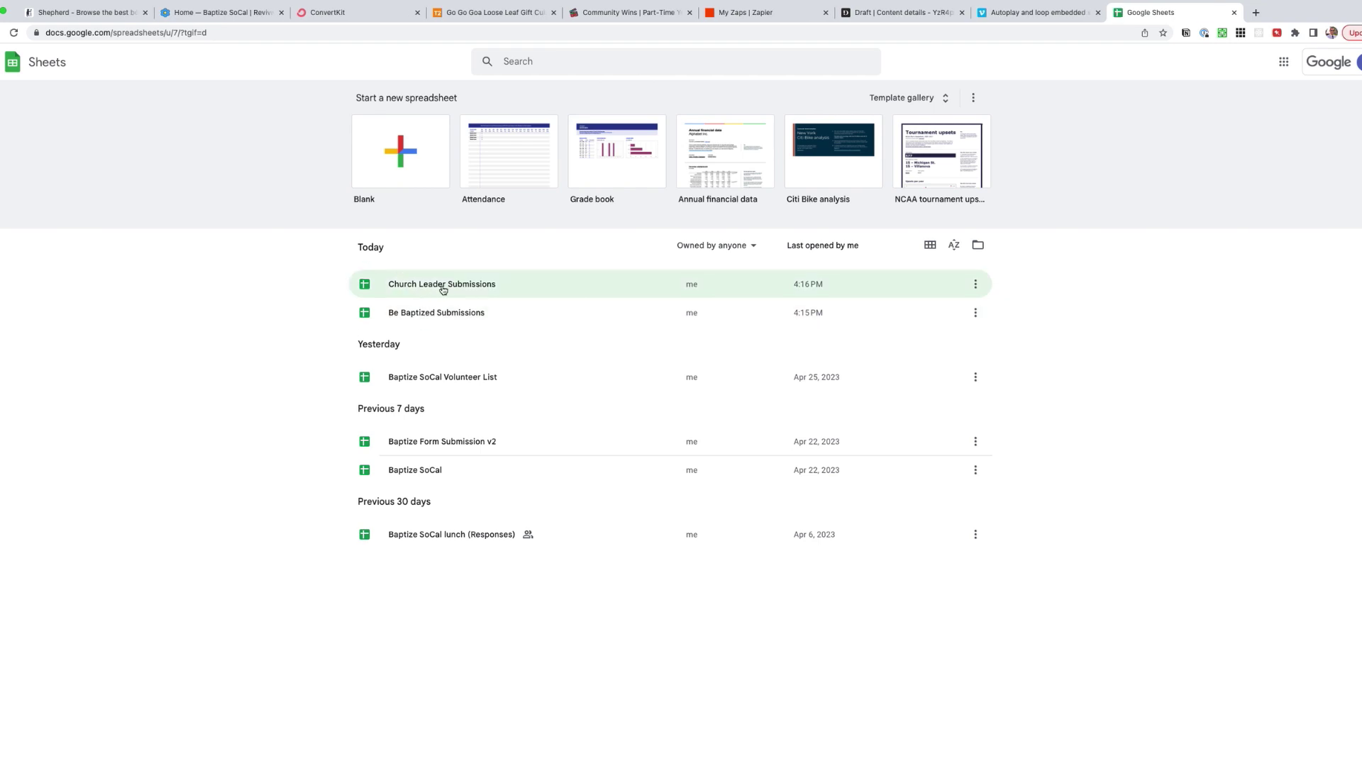
pyautogui.press('super+2')
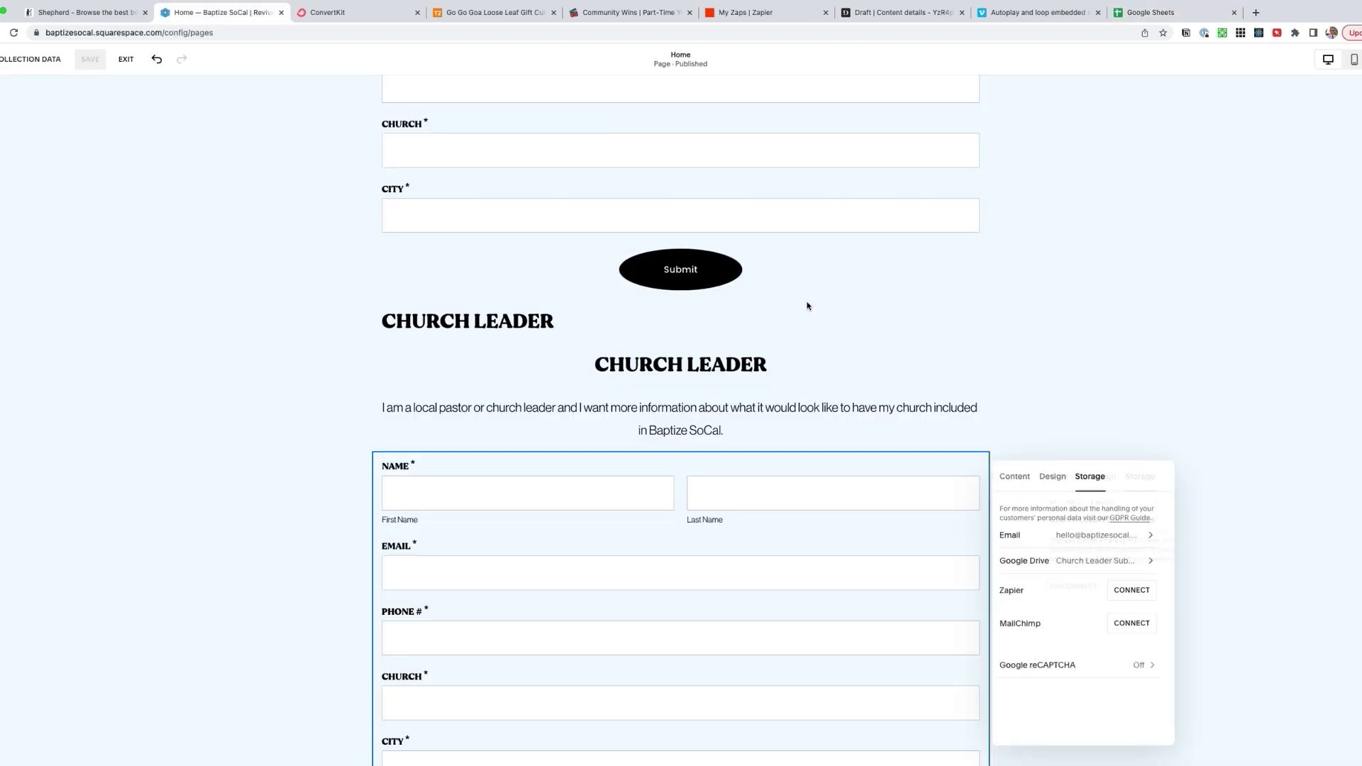
# - Connect the Volunteer form to Google Drive with a 'Volunteer Submissions' spreadsheet
pyautogui.scroll(-10, 1204, 444)
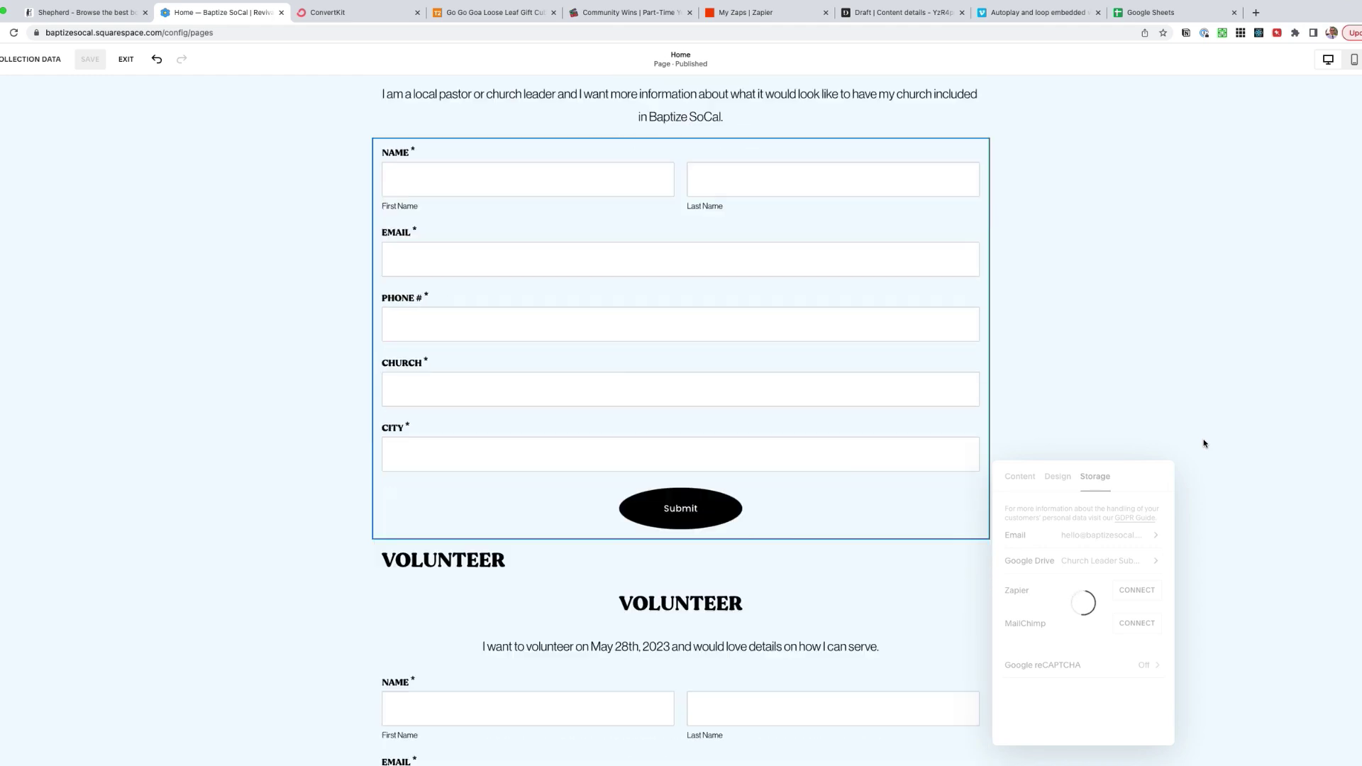
pyautogui.click(674, 438)
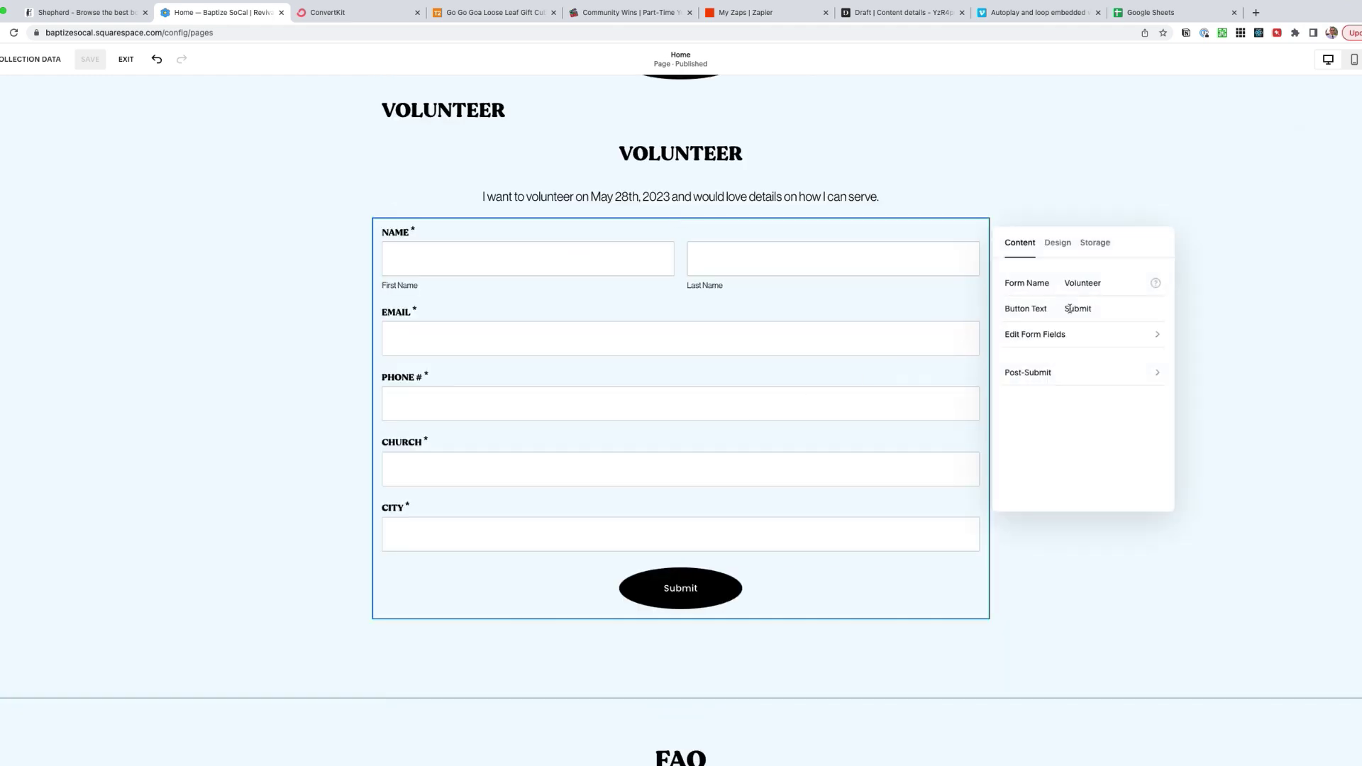
pyautogui.click(1094, 243)
pyautogui.click(1128, 331)
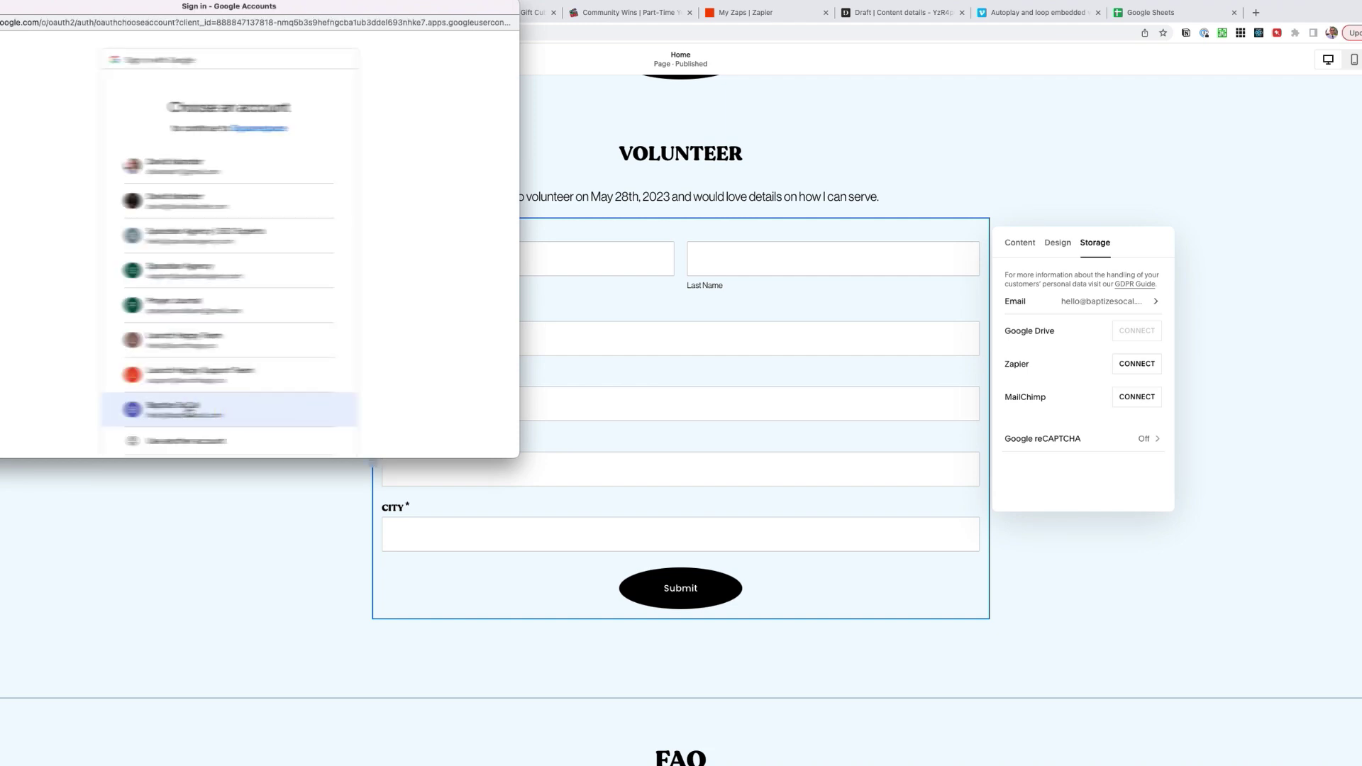
pyautogui.click(280, 397)
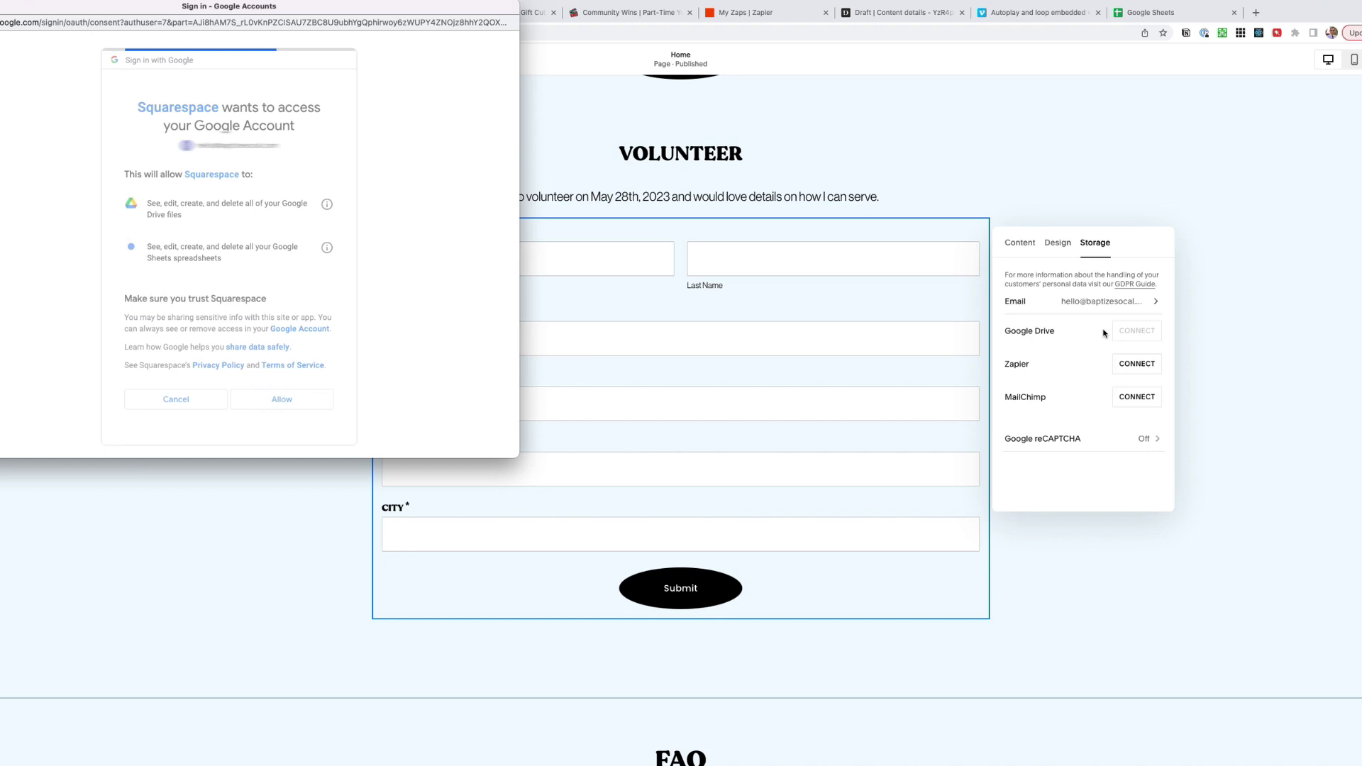
pyautogui.click(1066, 288)
pyautogui.write('Vo')
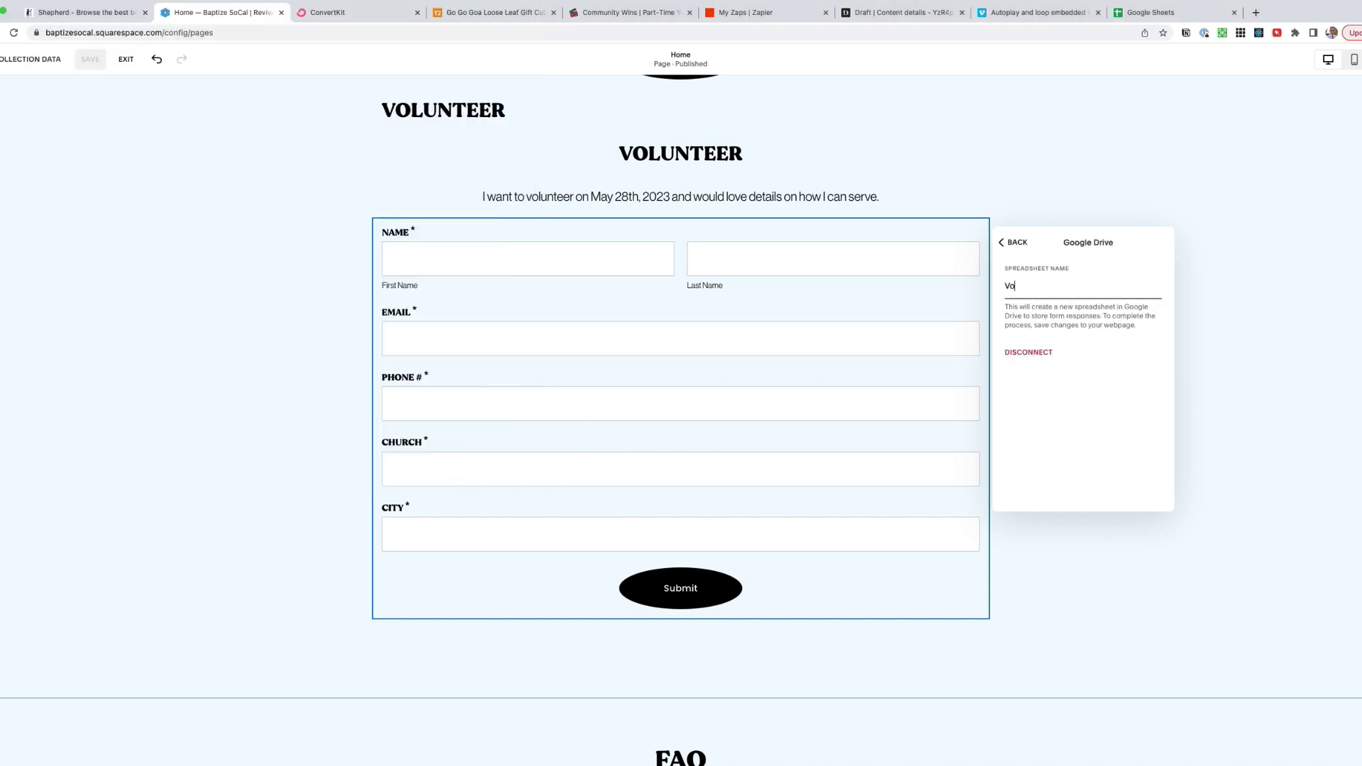
pyautogui.write('lunteer Submissions')
# - Verify the spreadsheet in Google Sheets, then finish editing and exit the page editor
pyautogui.click(1151, 13)
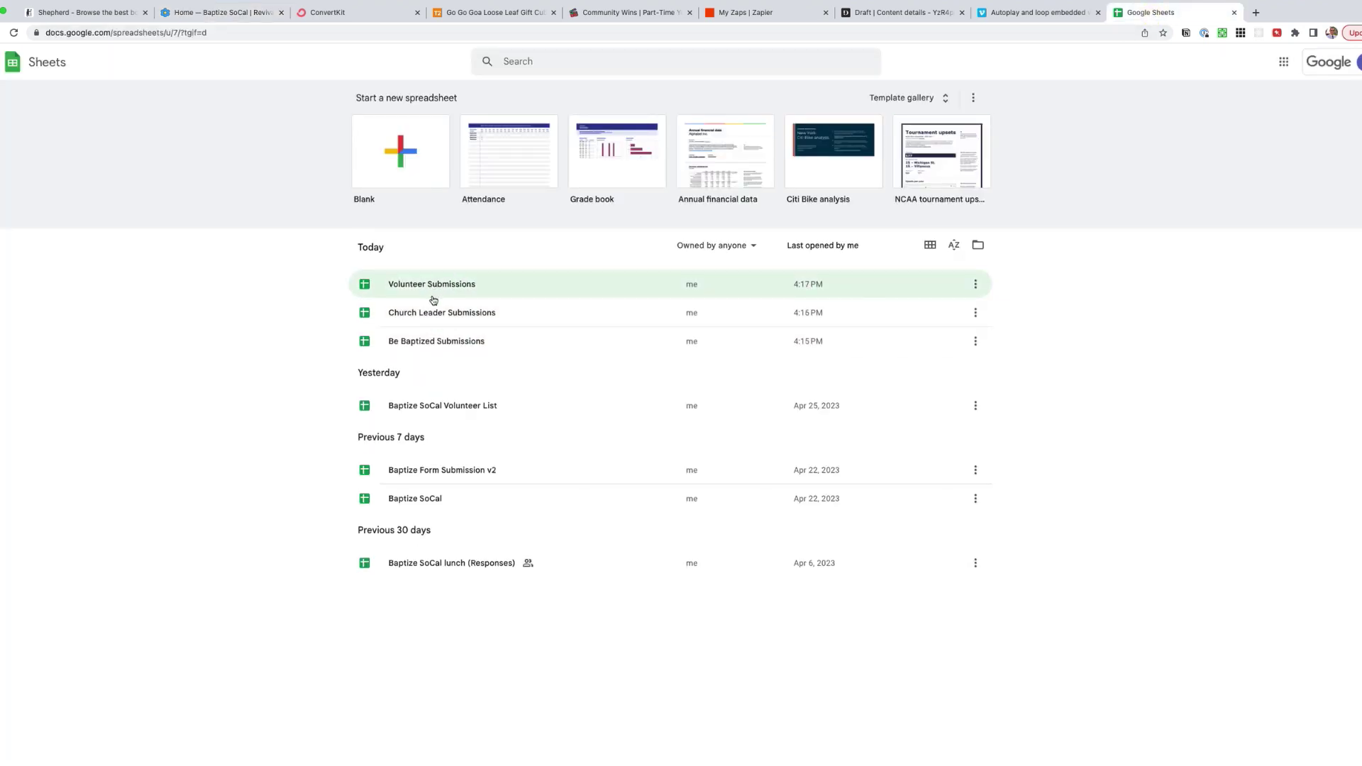
pyautogui.click(206, 12)
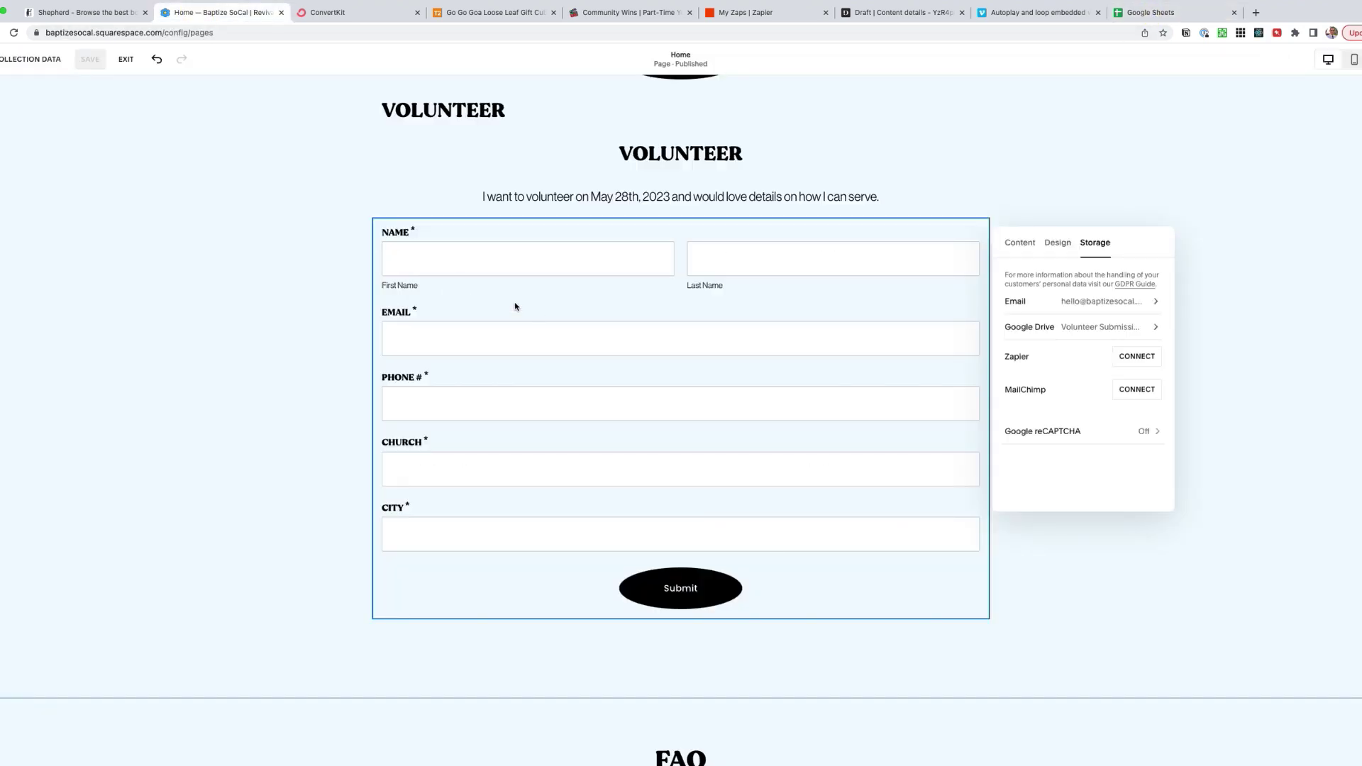
pyautogui.click(203, 272)
pyautogui.click(125, 58)
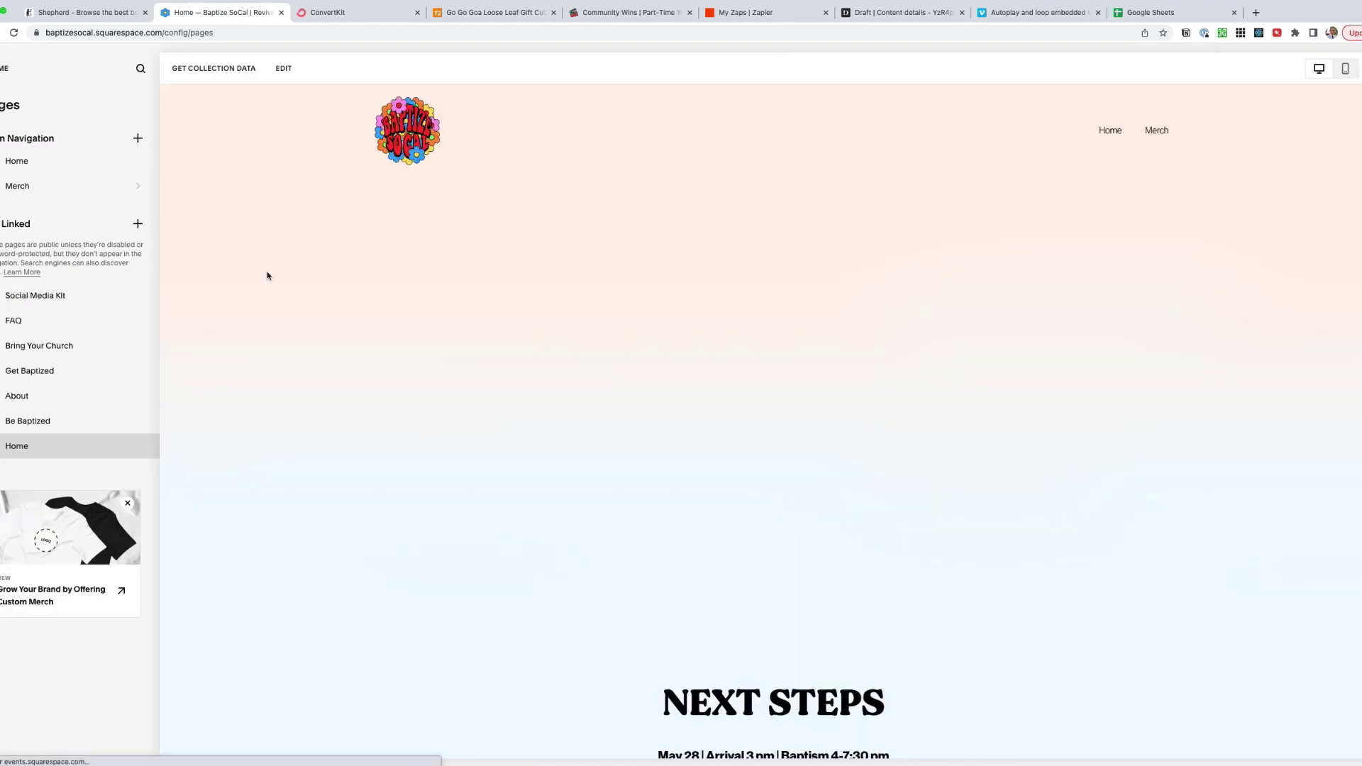
# - Browse the Church Leader, Volunteer and Be Baptized forms on the page
pyautogui.scroll(-9, 765, 444)
pyautogui.click(781, 173)
pyautogui.click(938, 173)
pyautogui.click(617, 181)
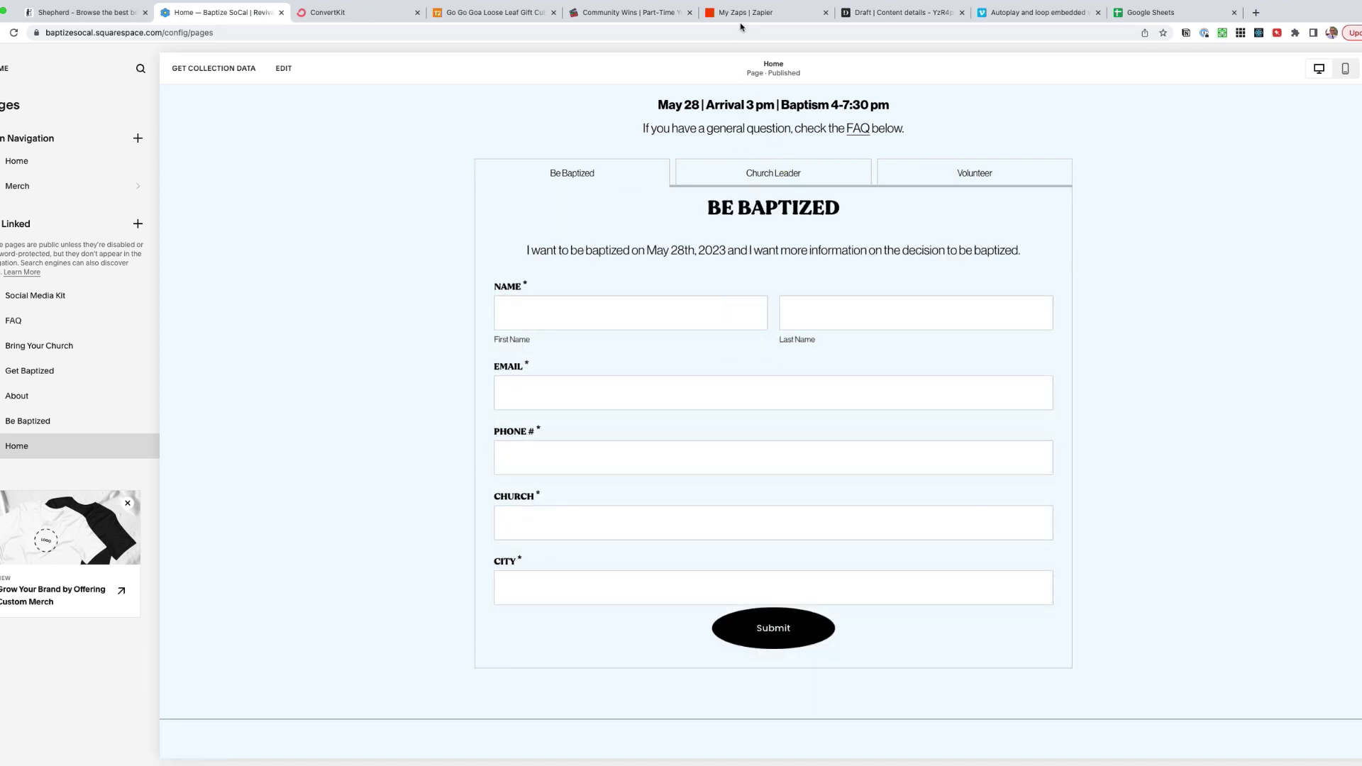
# - Open the three submissions spreadsheets and rename the first sheet to 'Sheet 1'
pyautogui.click(1170, 12)
pyautogui.click(417, 344)
pyautogui.click(426, 311)
pyautogui.click(428, 283)
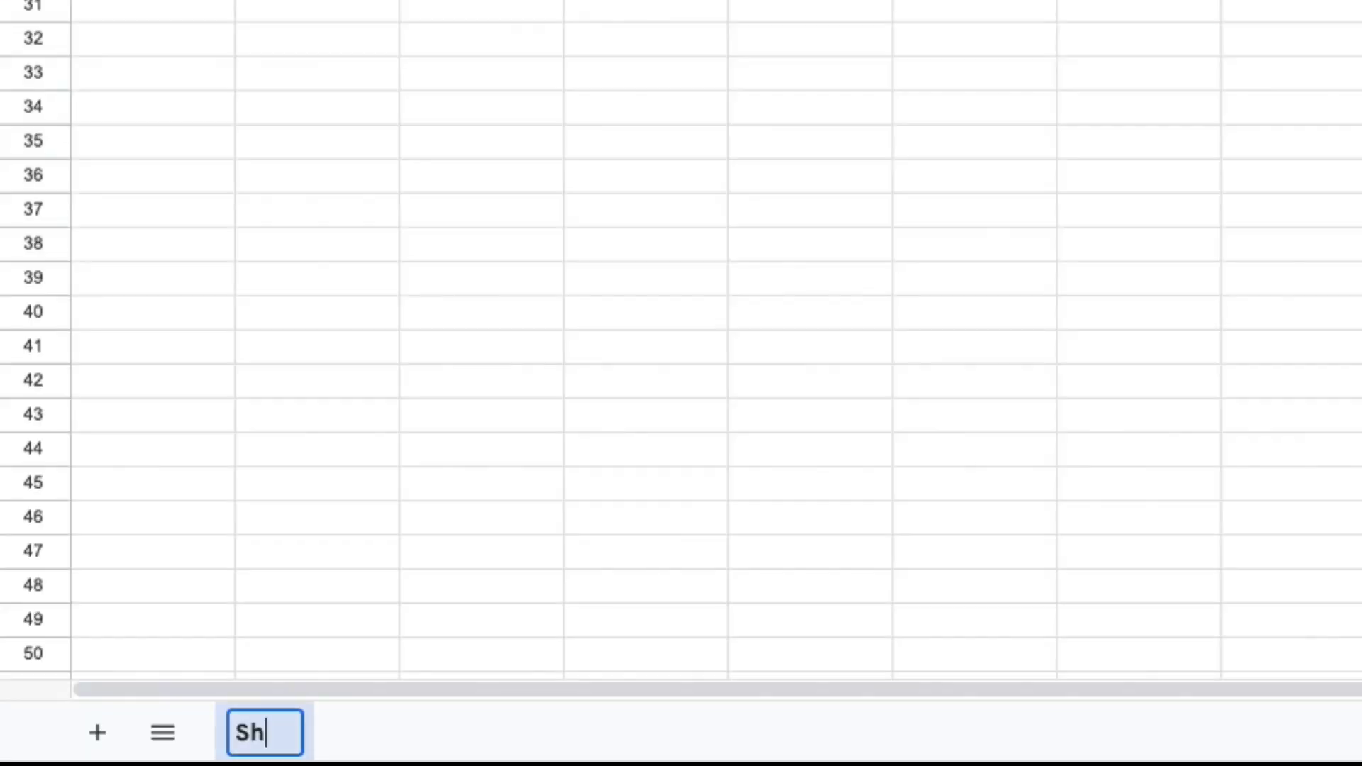
pyautogui.write('eet 1')
pyautogui.press('Return')
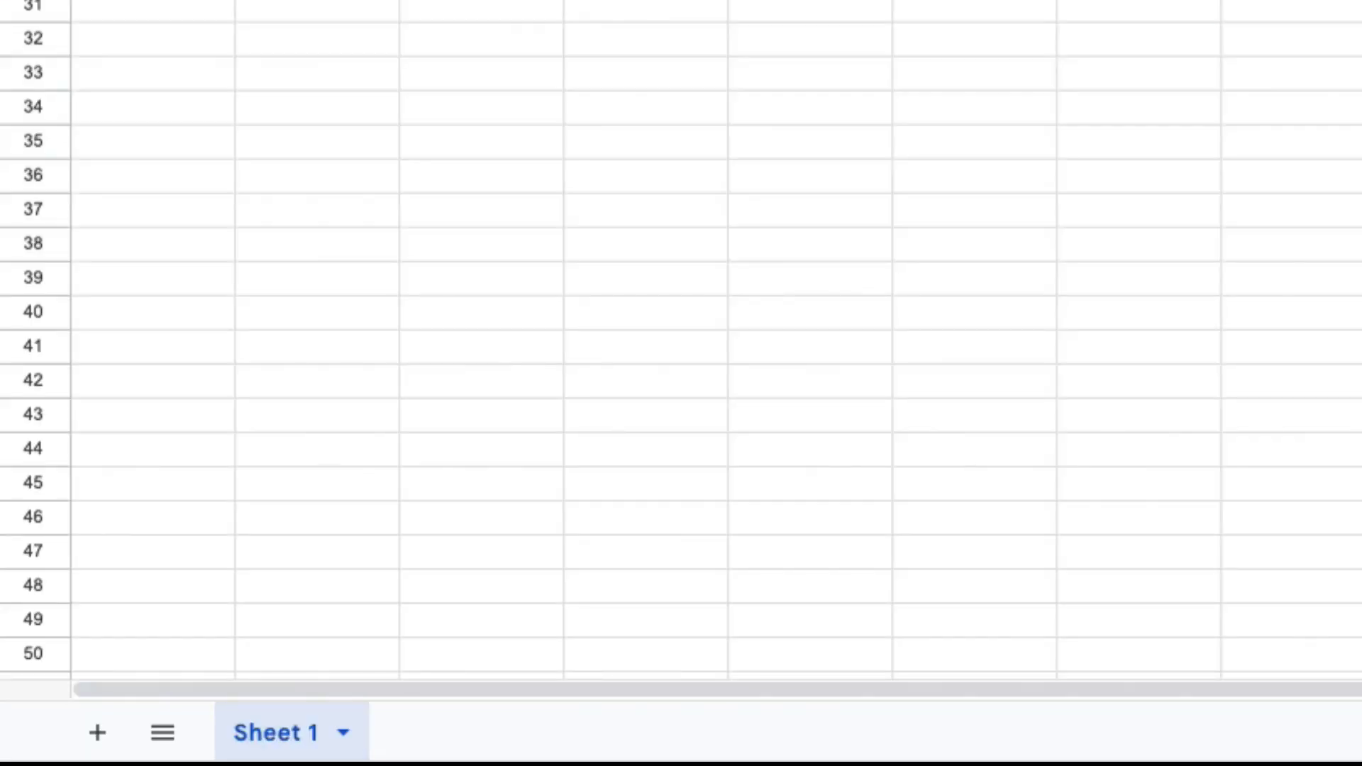
# - Review the Church Leader and Volunteer Submissions sheets, then return to the Baptize SoCal page
pyautogui.click(1158, 12)
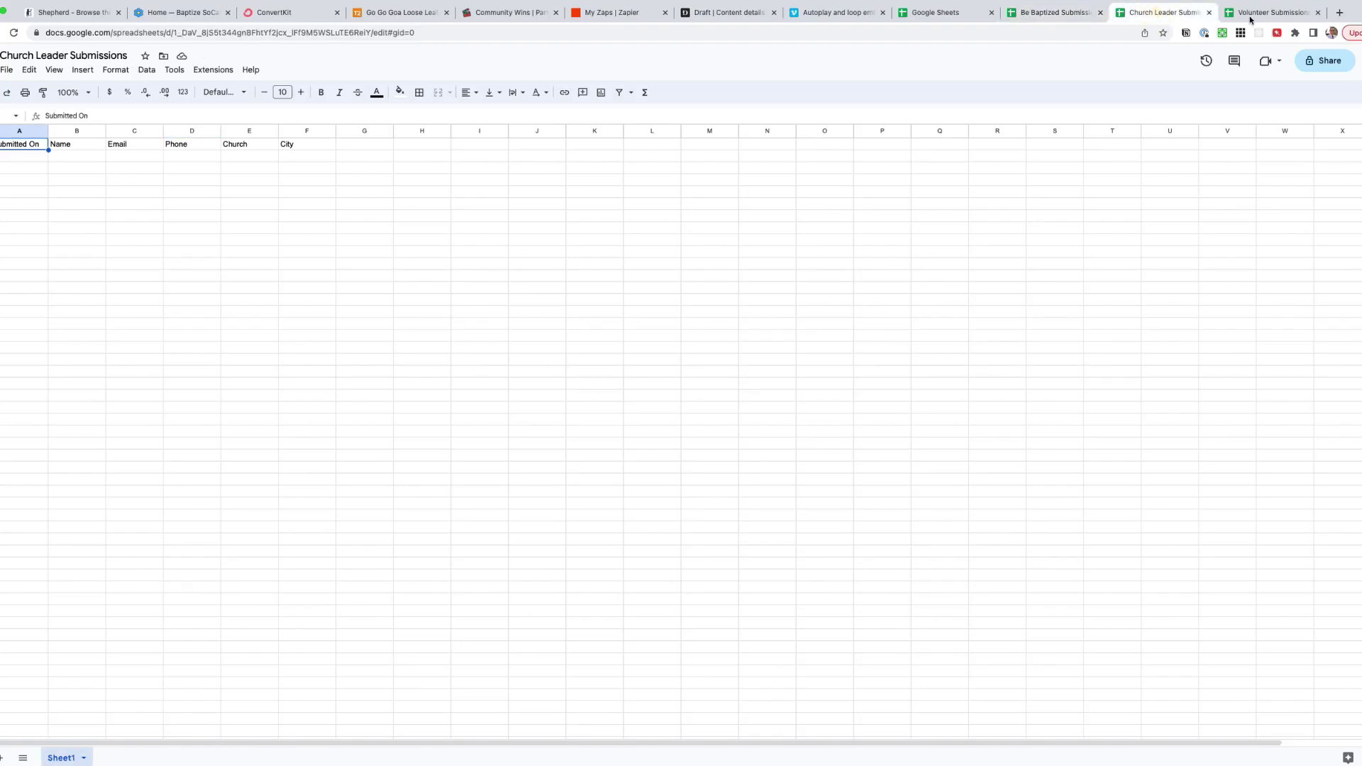
pyautogui.click(1276, 14)
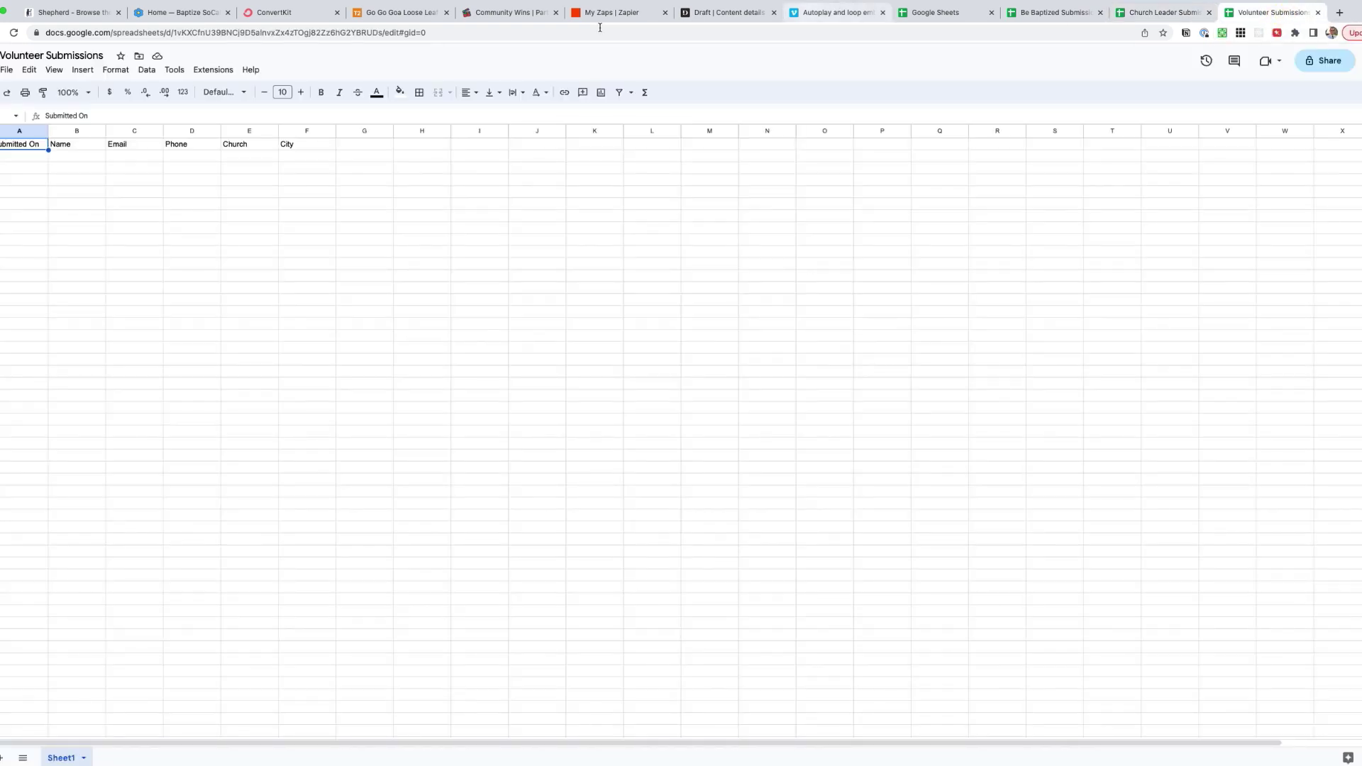
pyautogui.click(169, 13)
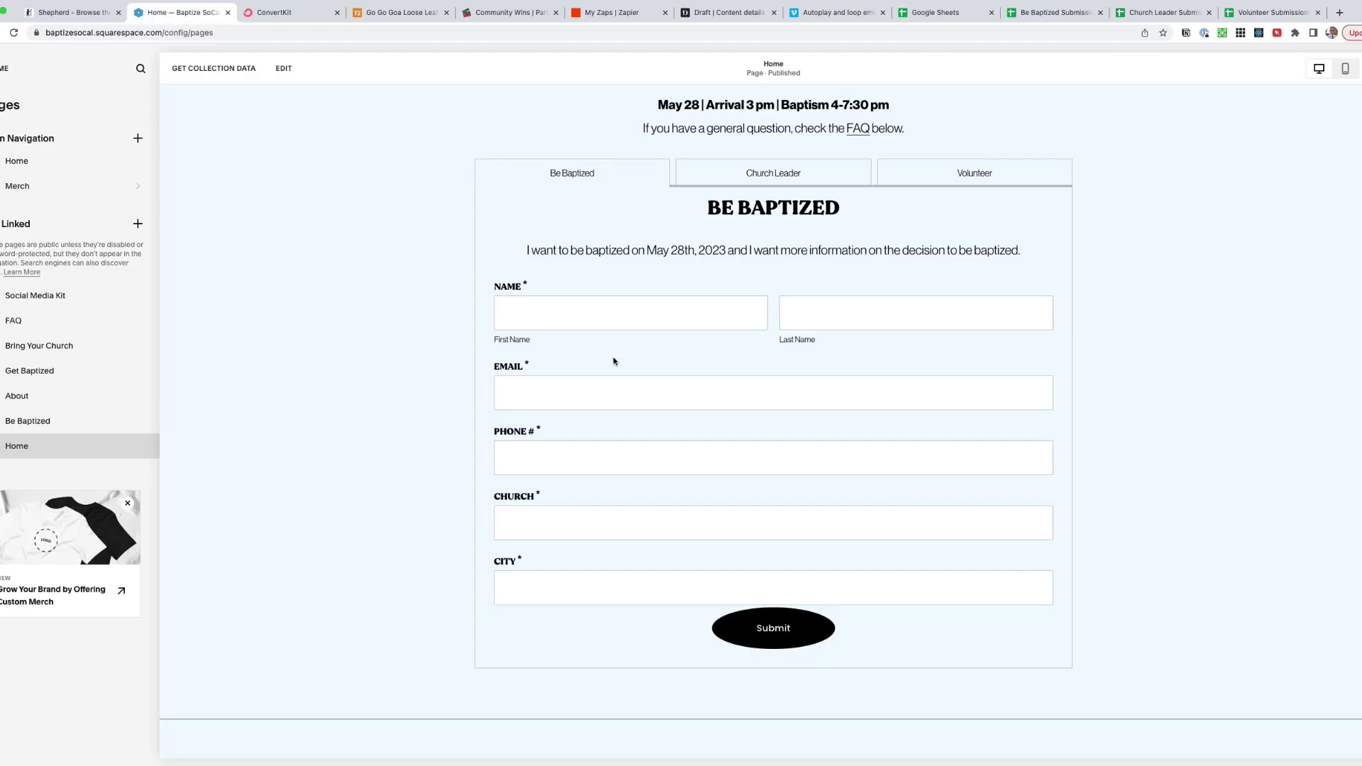
# - Submit a Be Baptized test entry with a tester's name, fixing the invalid phone digits
pyautogui.click(546, 305)
pyautogui.press('Tab')
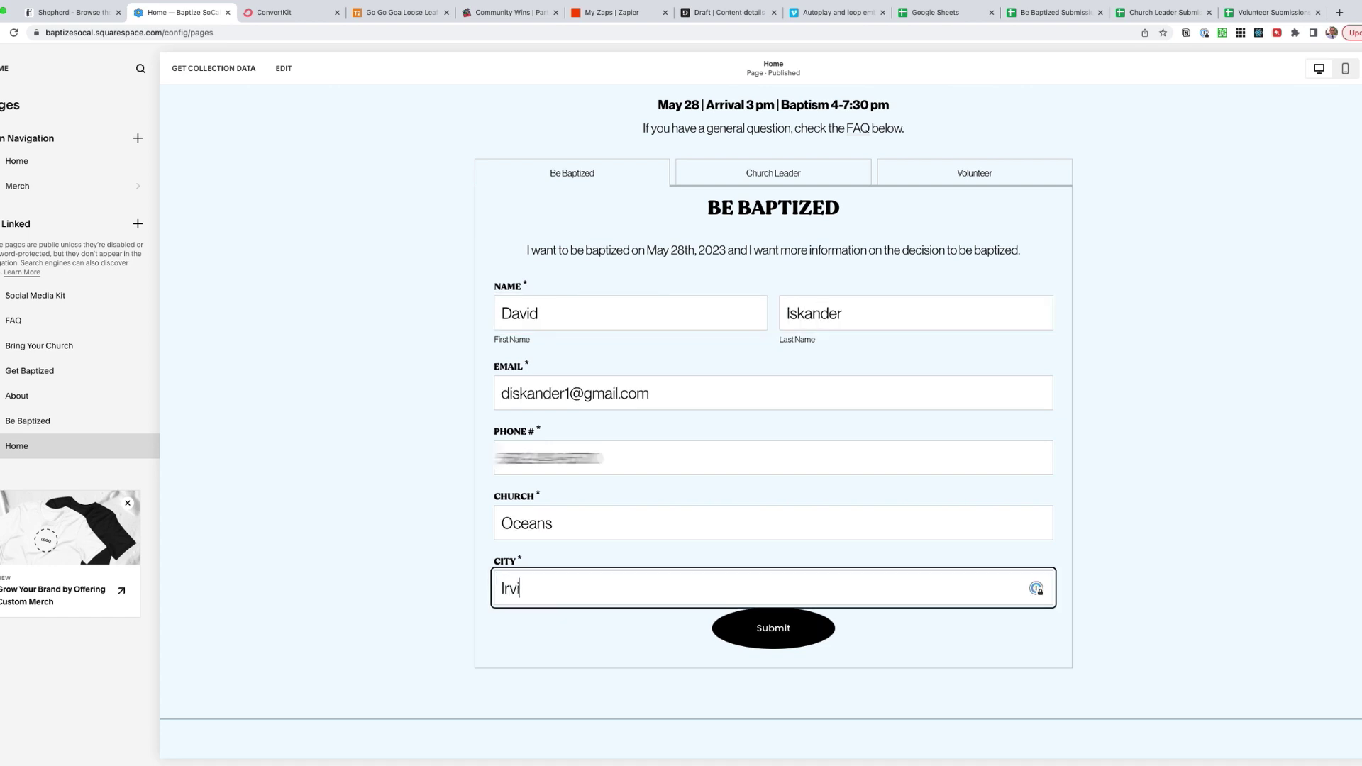
pyautogui.click(780, 628)
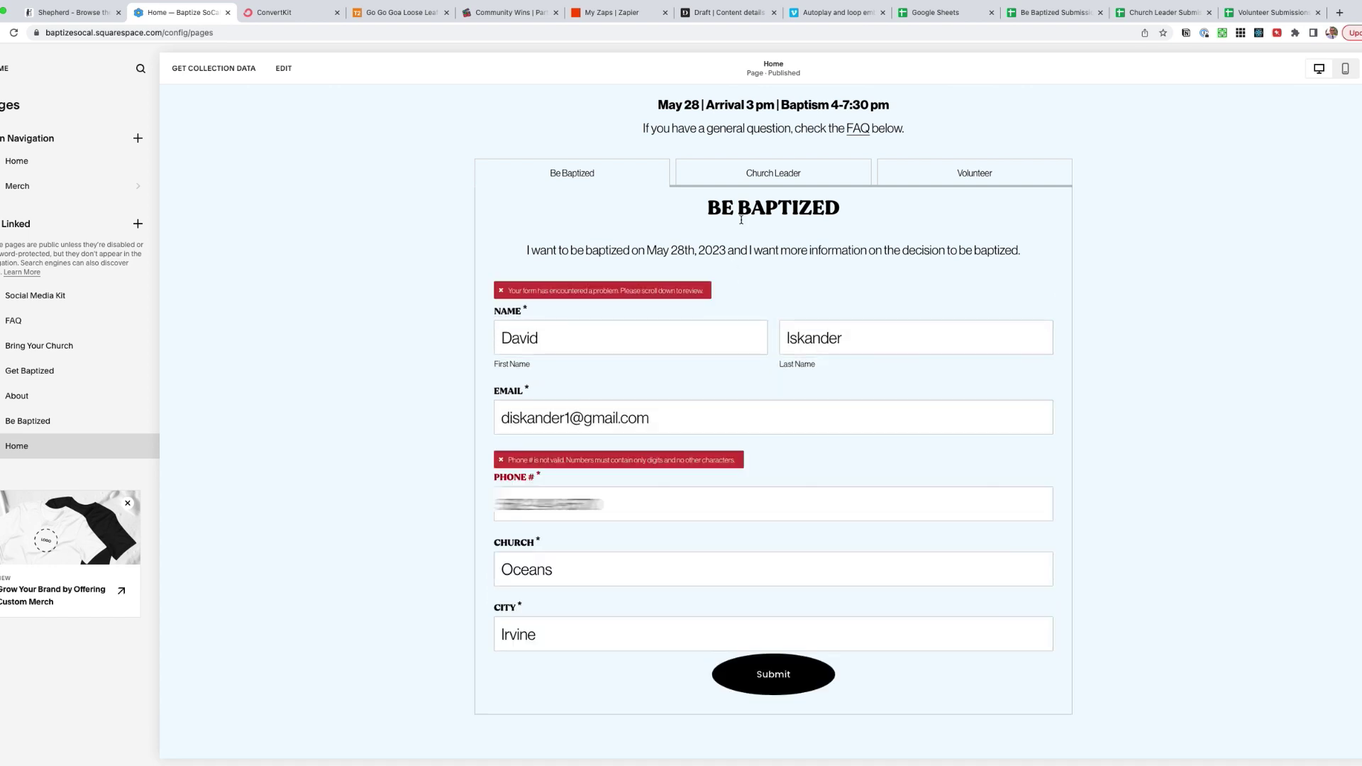
pyautogui.click(600, 503)
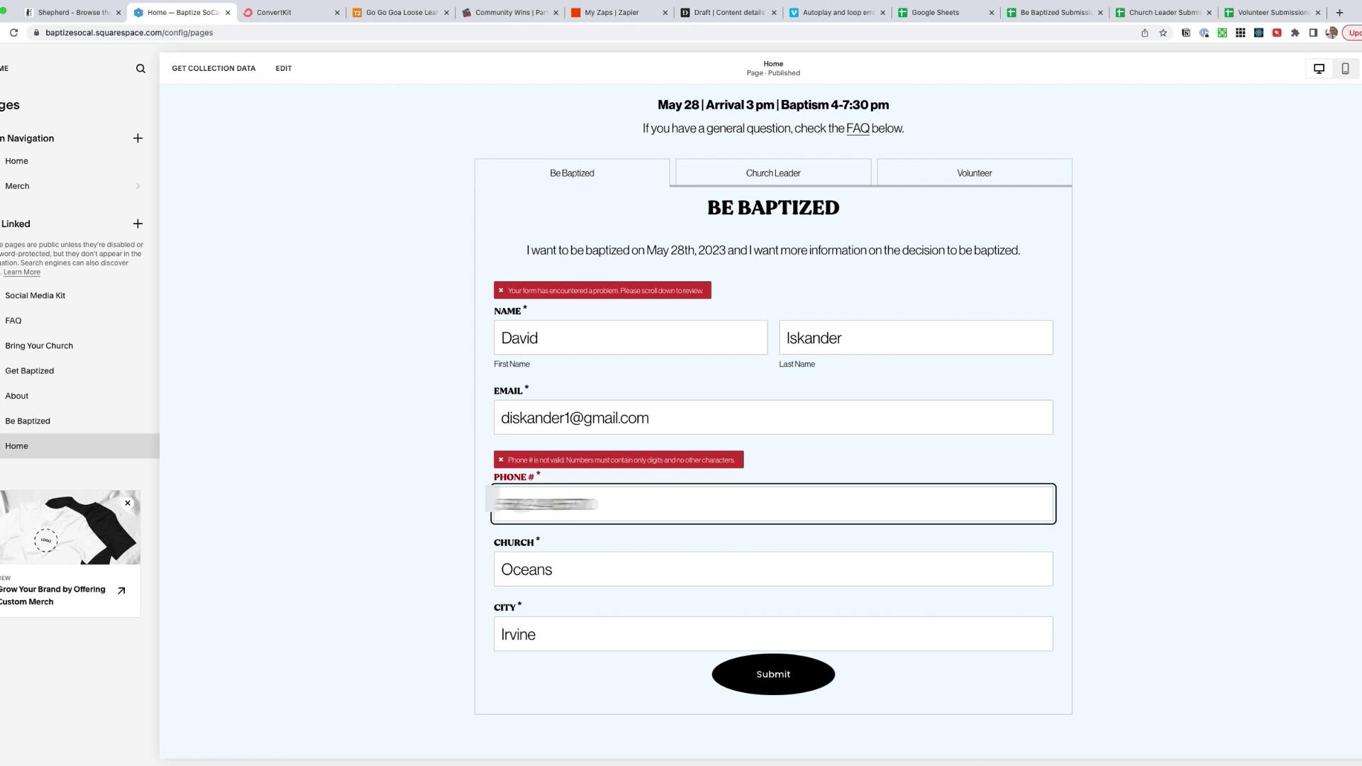
pyautogui.press('BackSpace')
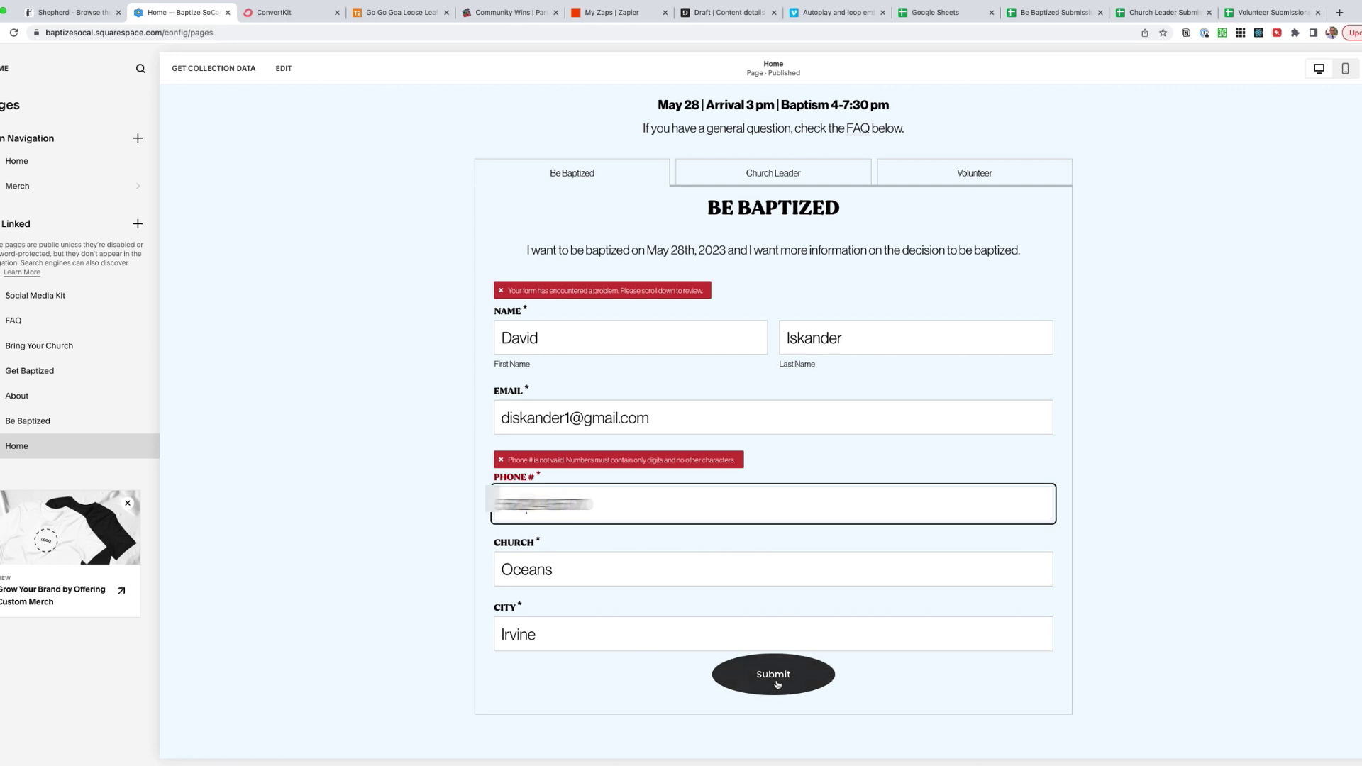
pyautogui.click(777, 674)
# - Fill in and submit a Church Leader test entry, including contact details and city
pyautogui.click(773, 173)
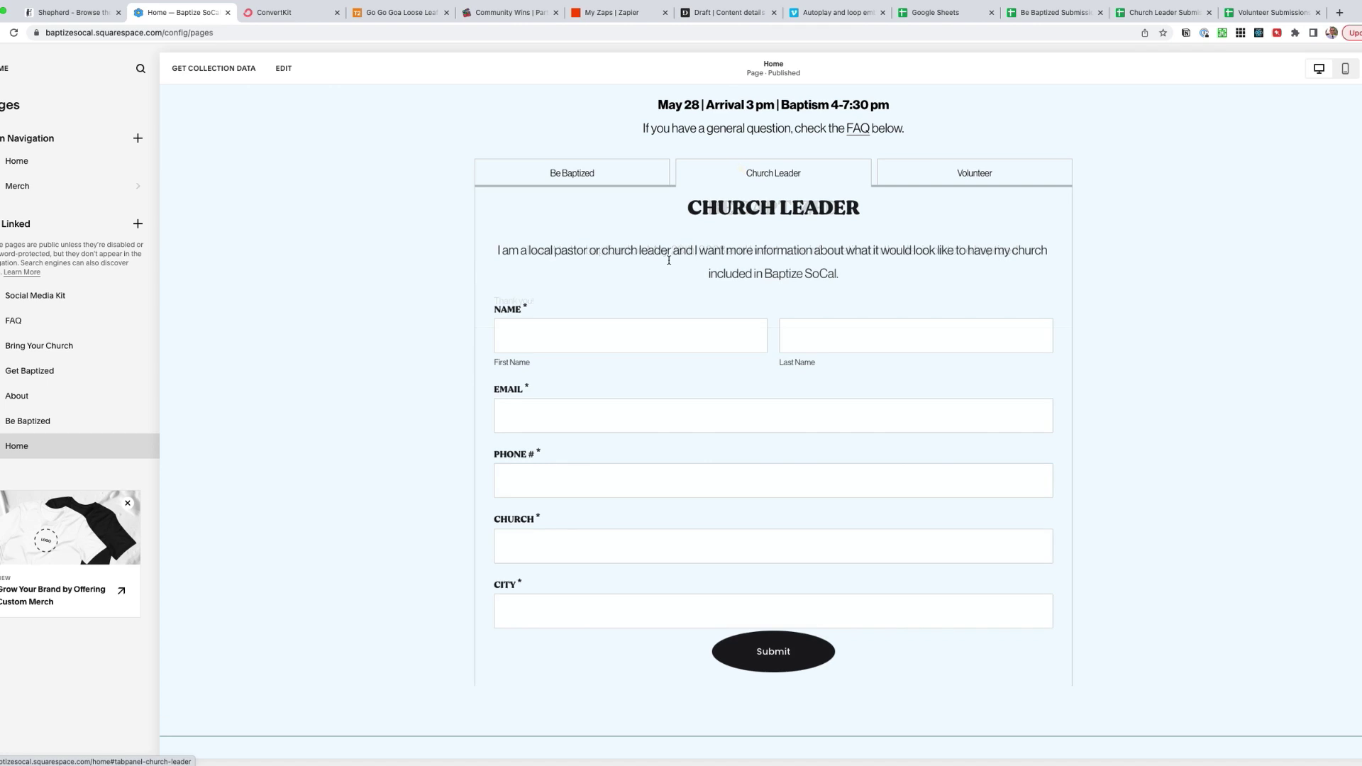
pyautogui.click(560, 330)
pyautogui.write('David')
pyautogui.press('Down')
pyautogui.press('Return')
pyautogui.press('Tab')
pyautogui.press('Tab')
pyautogui.press('Tab')
pyautogui.press('Tab')
pyautogui.press('Tab')
pyautogui.write('Irvine')
pyautogui.click(785, 649)
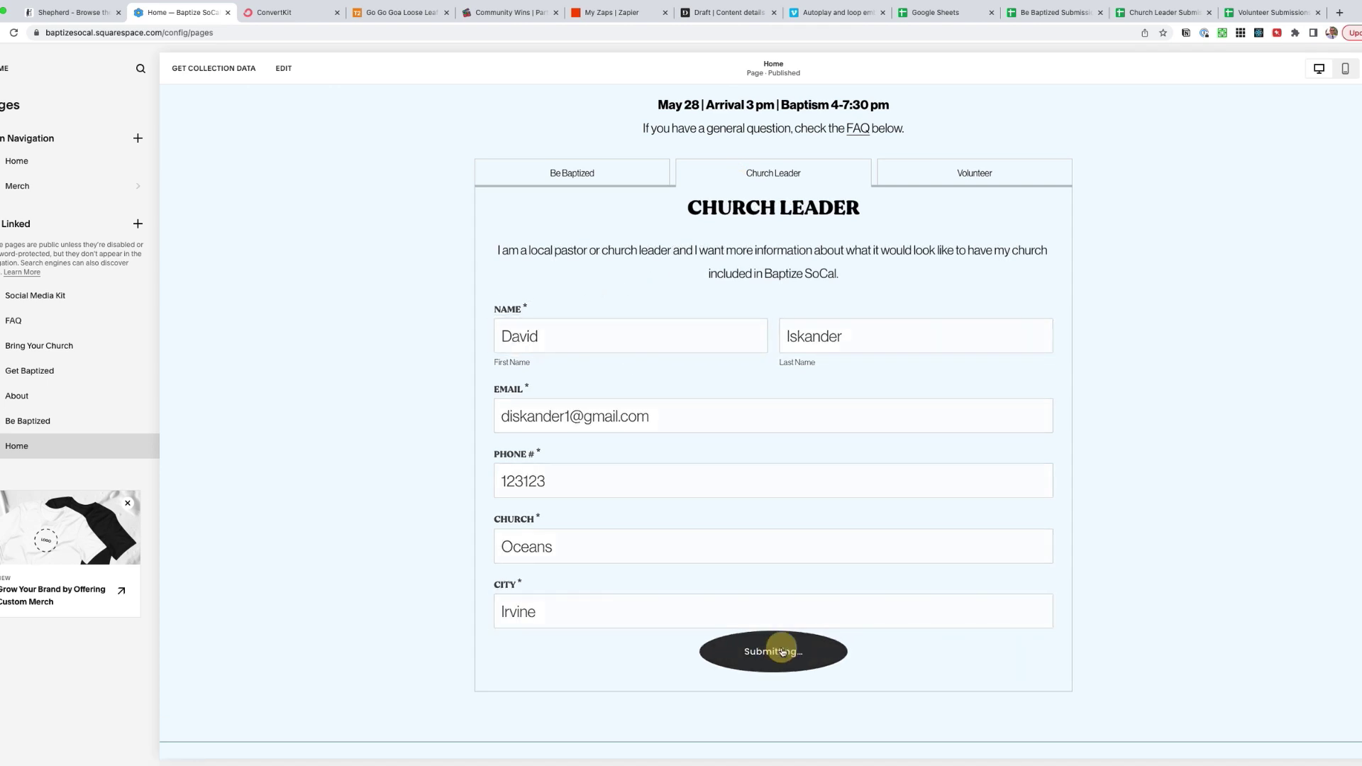
# - Start a Volunteer test entry with the tester's first and last name, then clear the last name
pyautogui.click(959, 174)
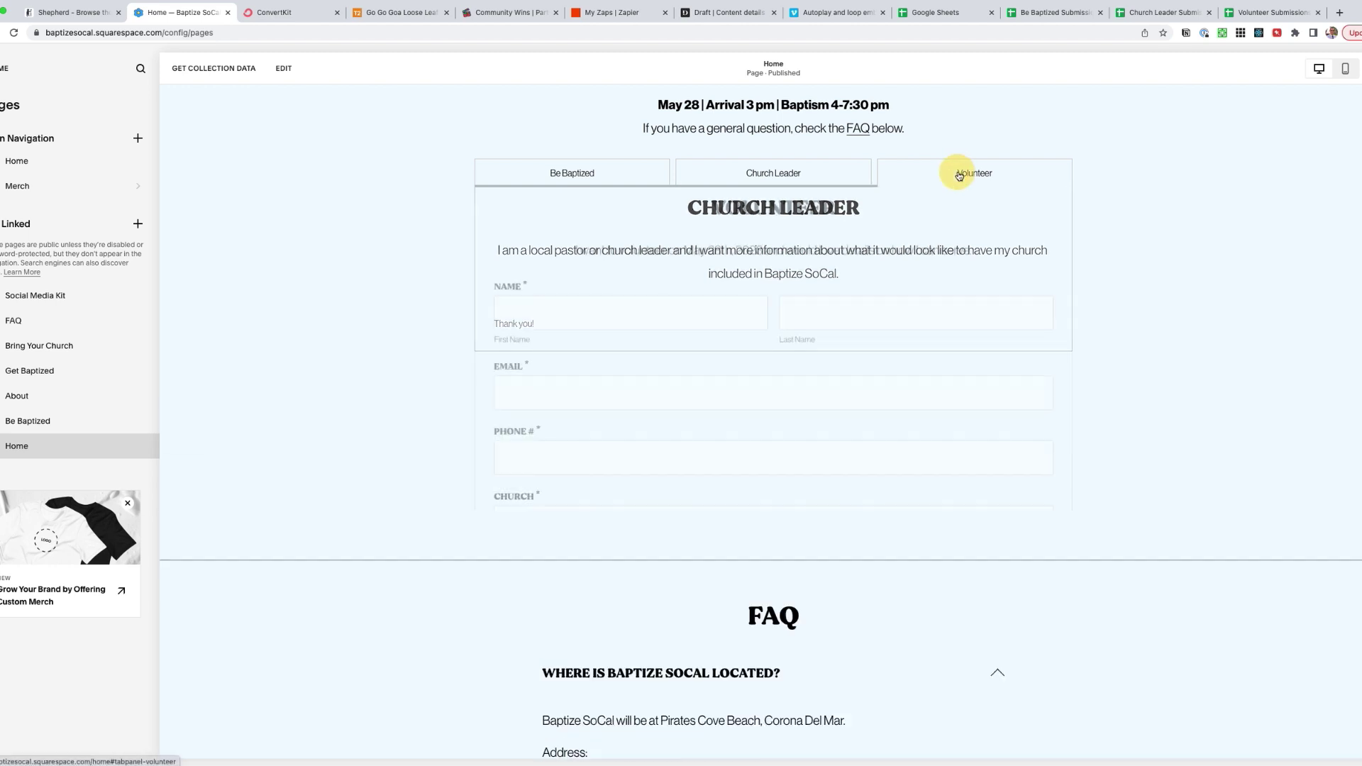
pyautogui.click(501, 313)
pyautogui.press('Tab')
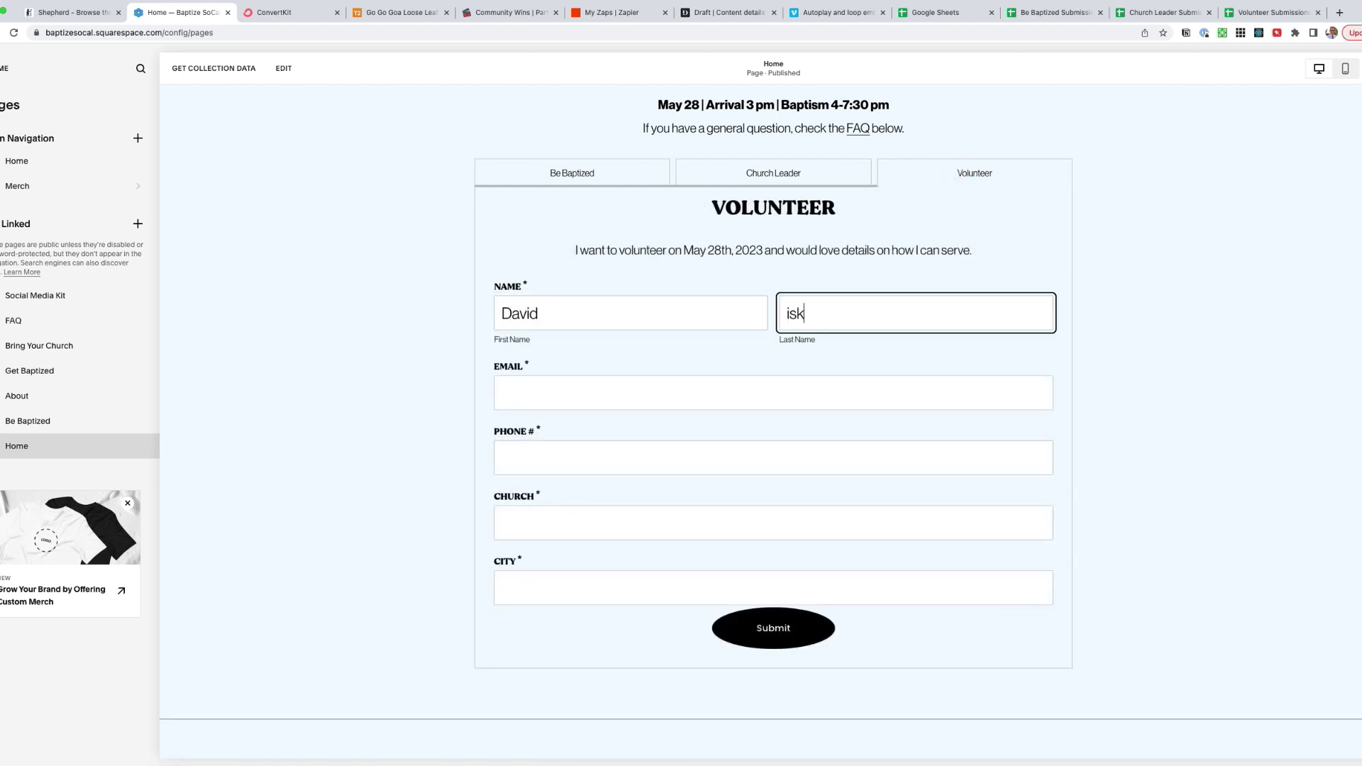
pyautogui.press('super+a')
pyautogui.press('BackSpace')
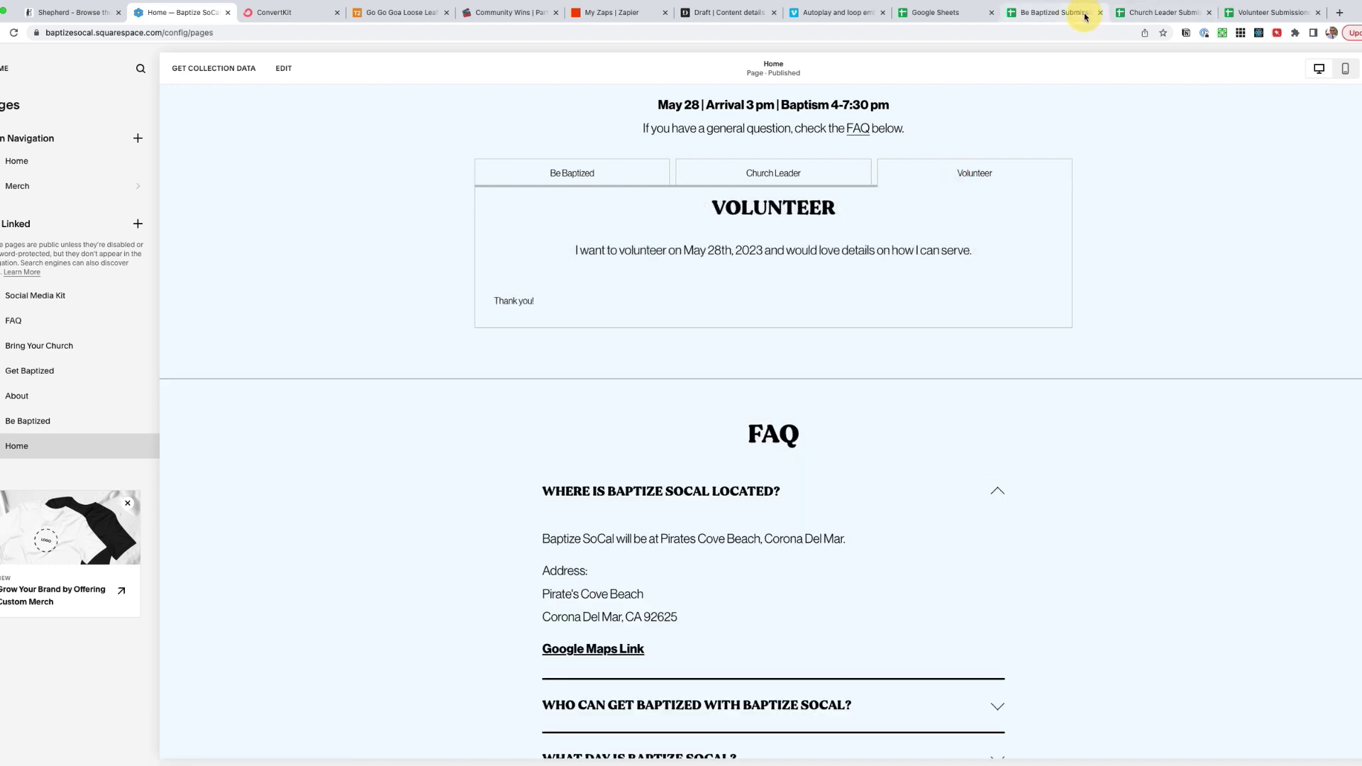
# - Check the Be Baptized, Church Leader and Volunteer Submissions sheets for new rows
pyautogui.click(1084, 14)
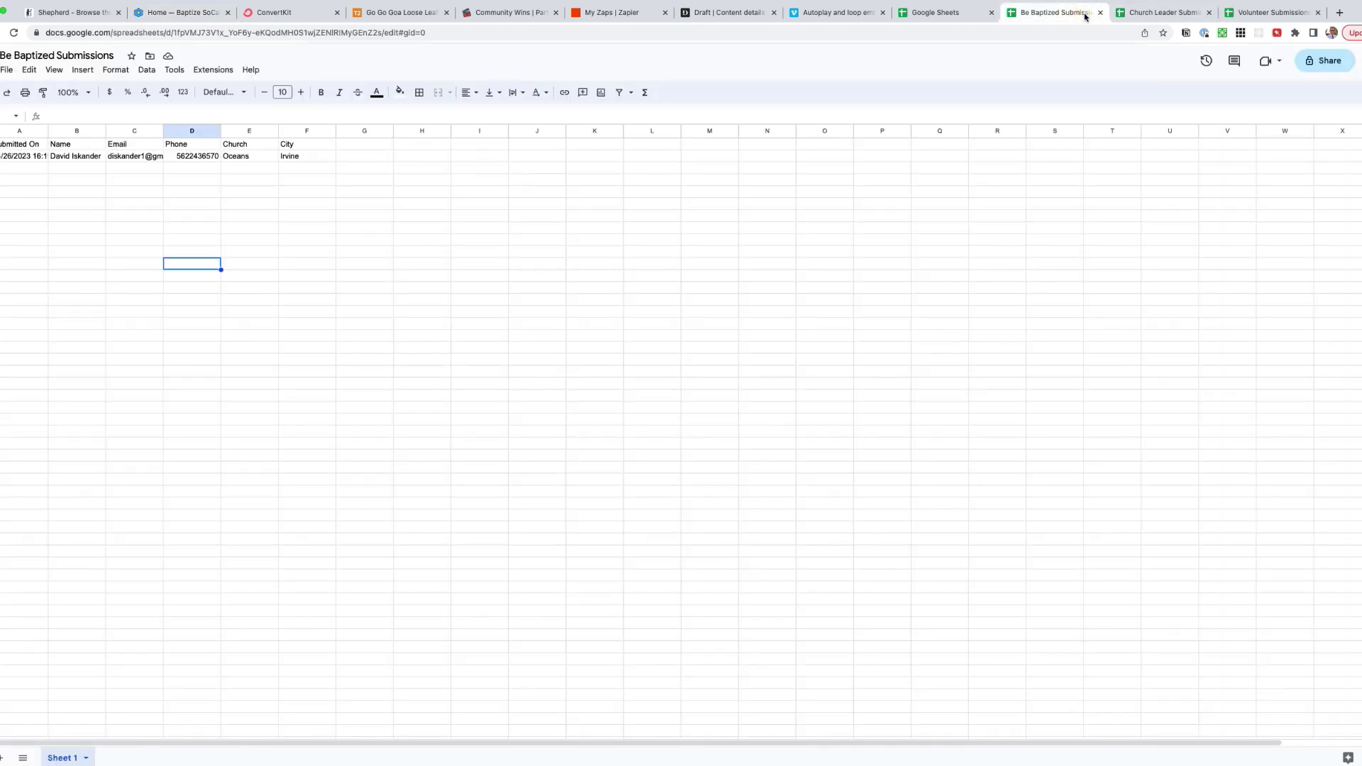
pyautogui.click(1163, 12)
pyautogui.click(1272, 12)
# - Review the BE BAPTIZED ZAP's Google Sheets trigger and ConvertKit tag action, then go to ConvertKit
pyautogui.click(620, 14)
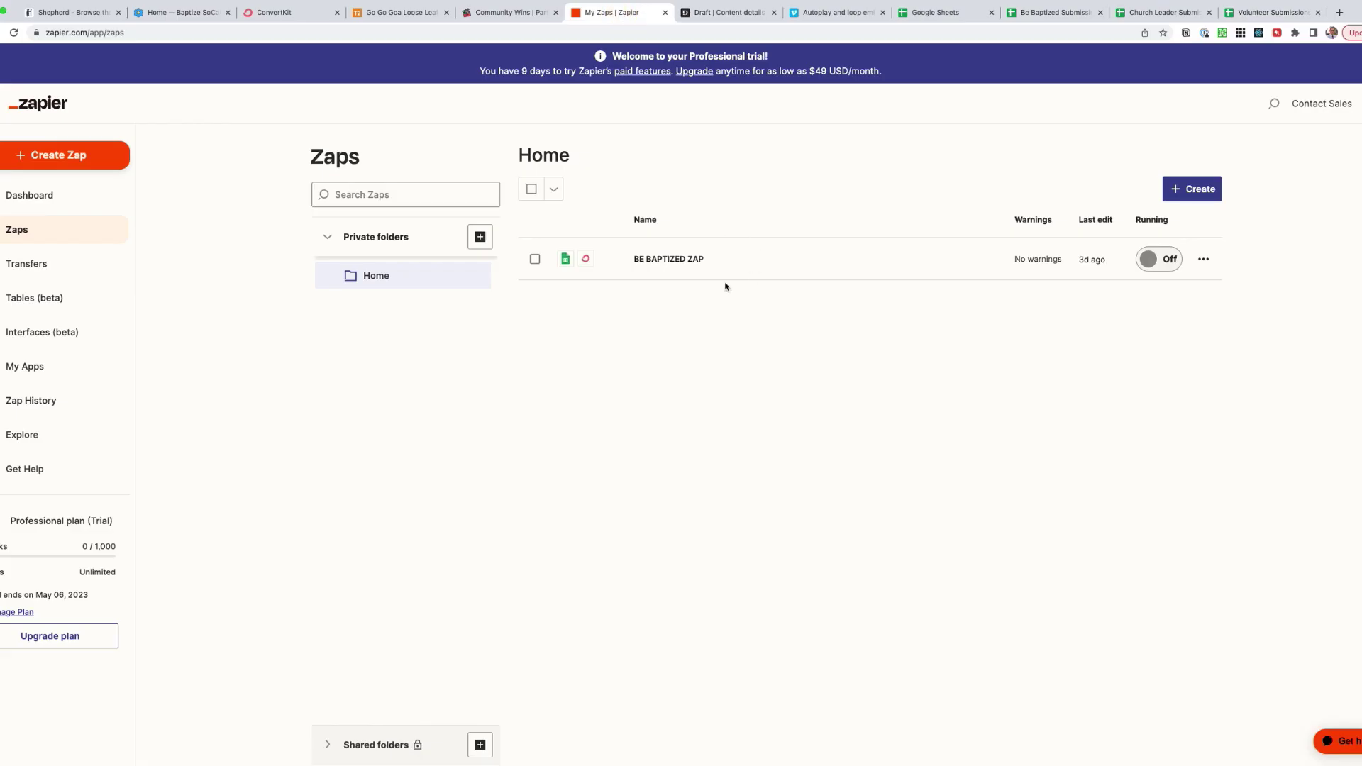
pyautogui.click(685, 260)
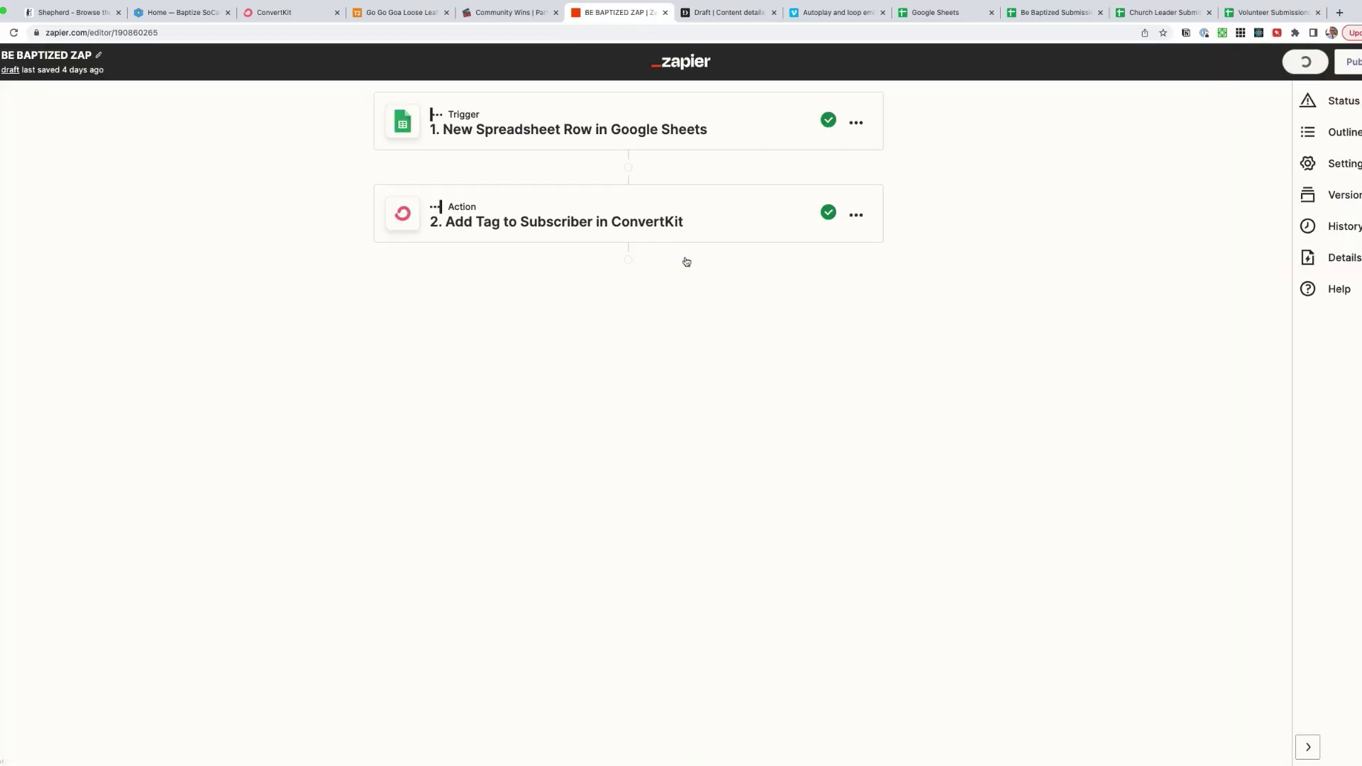
pyautogui.click(263, 13)
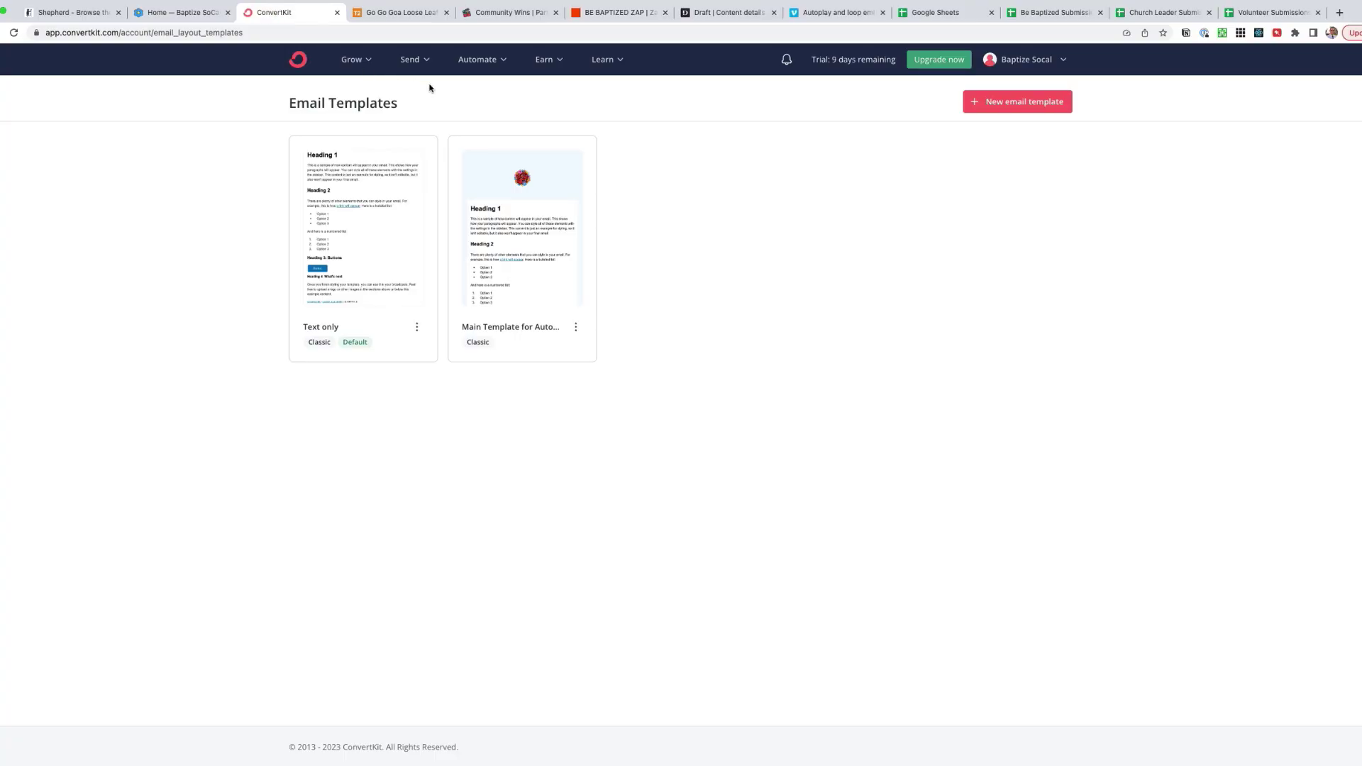
# - Open the Be Baptized FORM from ConvertKit's Grow > Landing Pages & Forms list
pyautogui.click(351, 59)
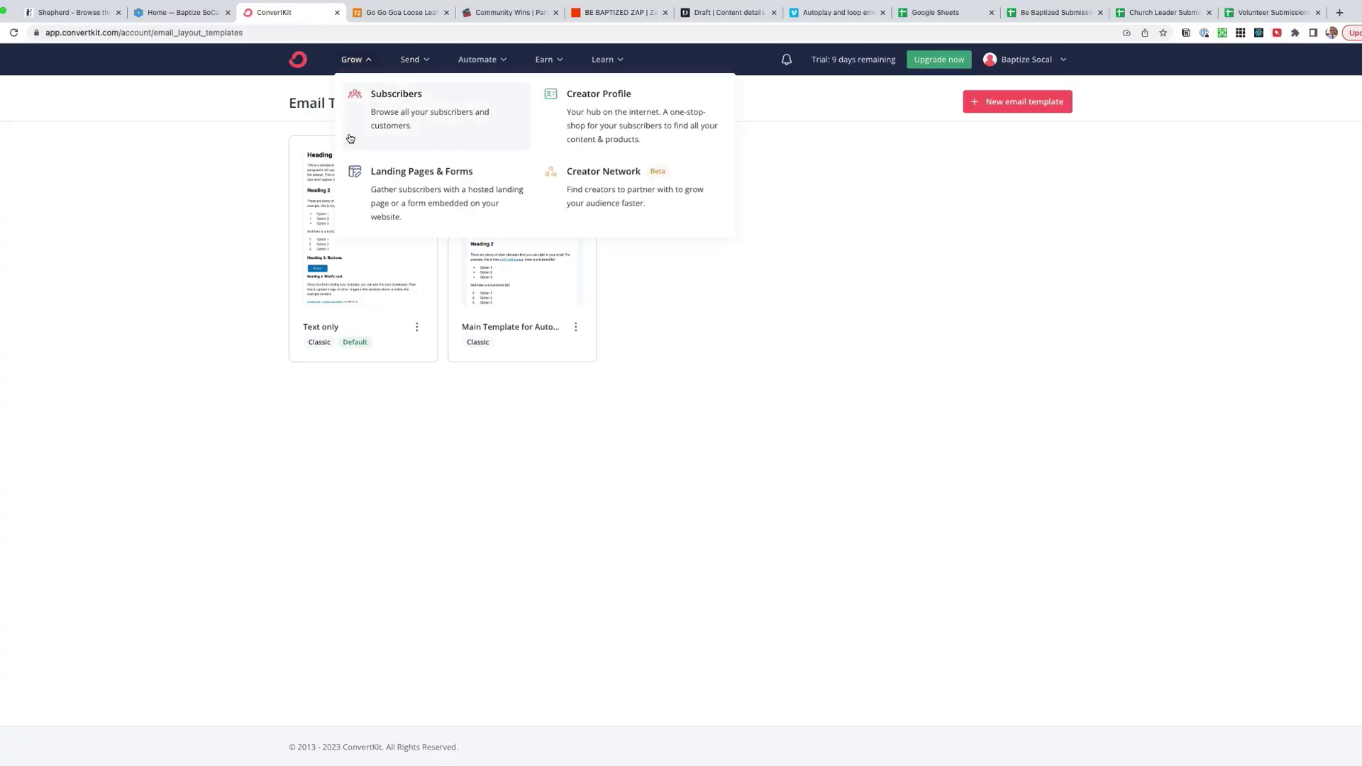
pyautogui.click(422, 192)
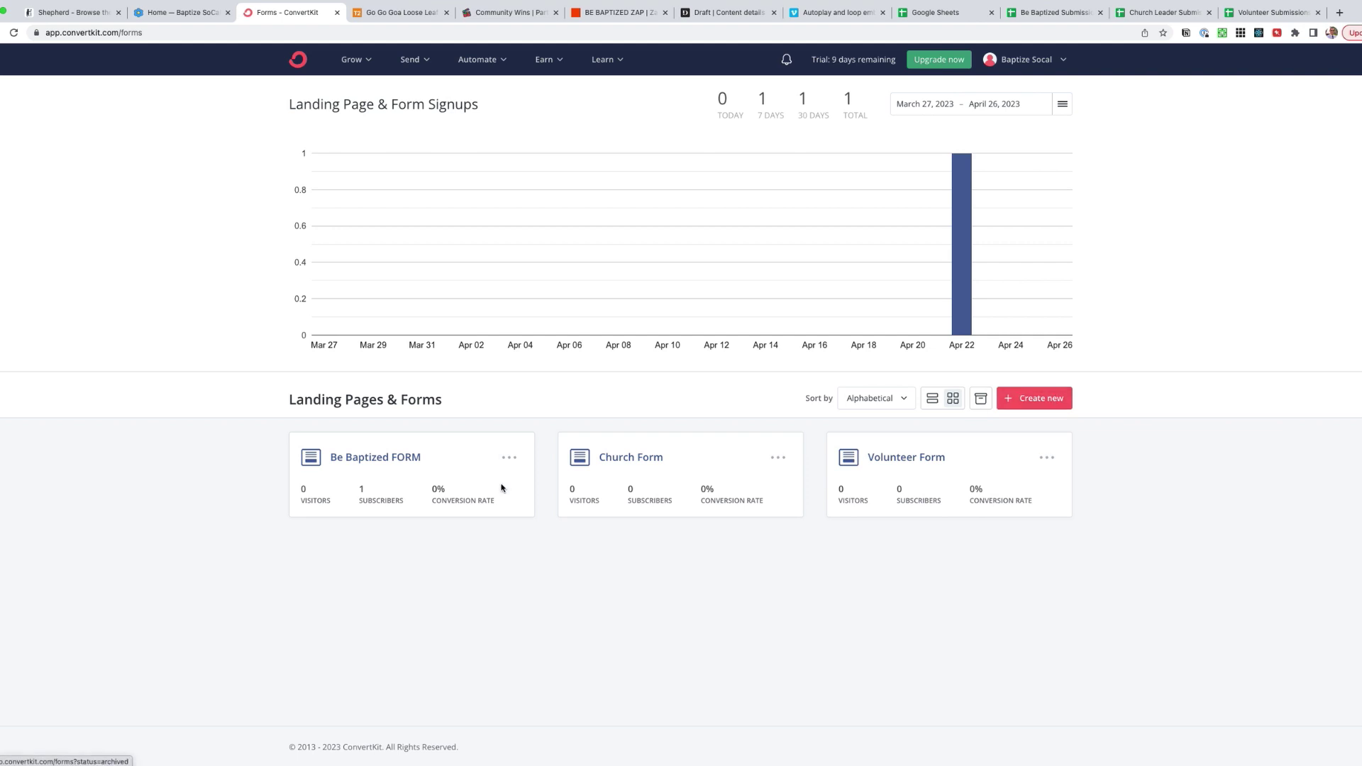
pyautogui.click(376, 457)
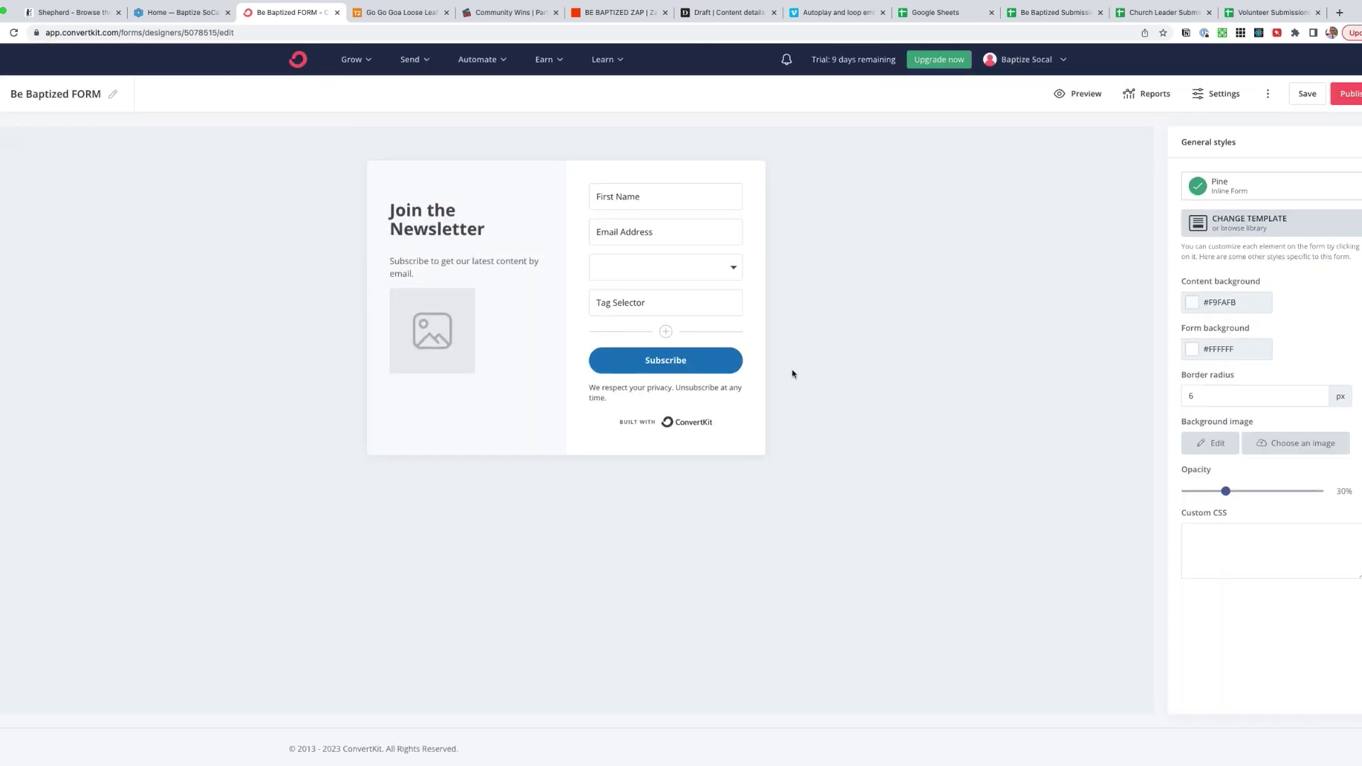
# - Add a new field to the Be Baptized FORM and inspect the existing field settings
pyautogui.click(665, 332)
pyautogui.click(642, 340)
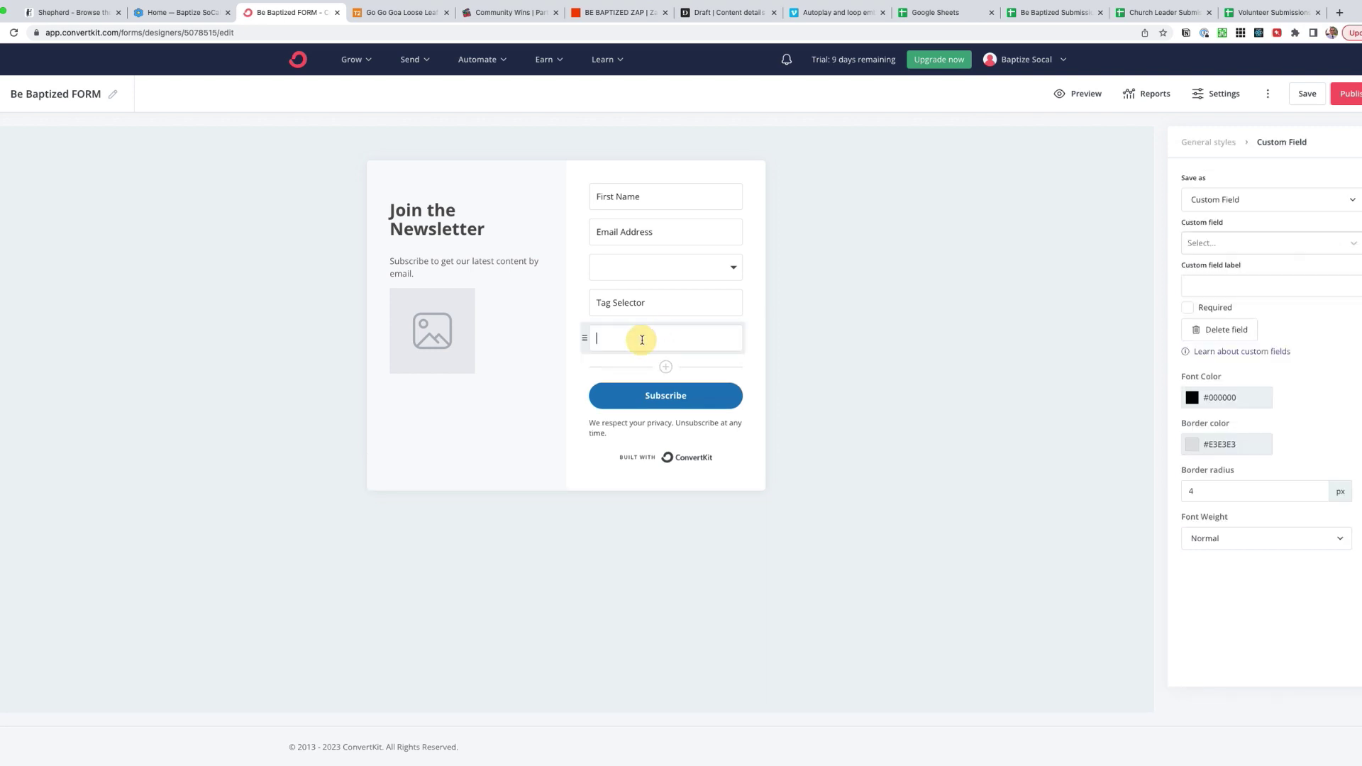
pyautogui.click(645, 270)
pyautogui.click(629, 197)
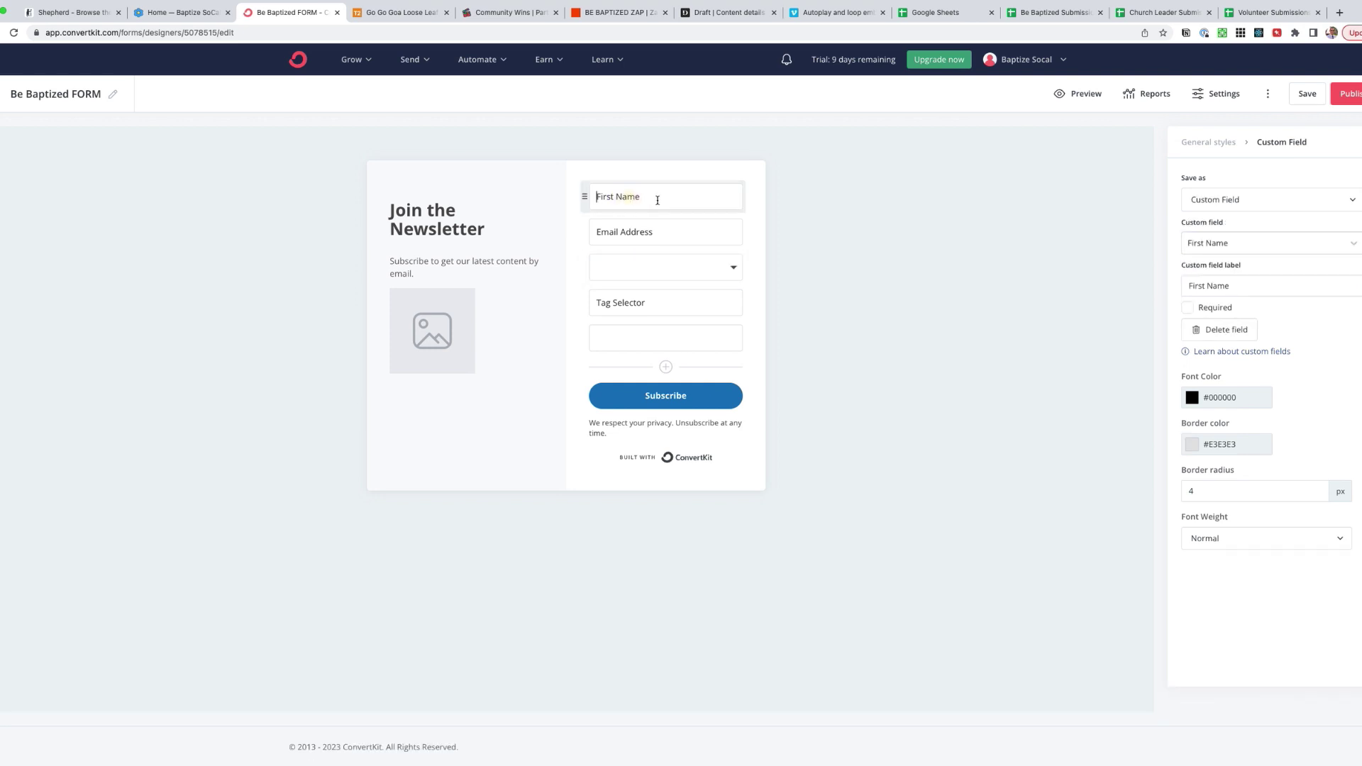
pyautogui.click(1220, 199)
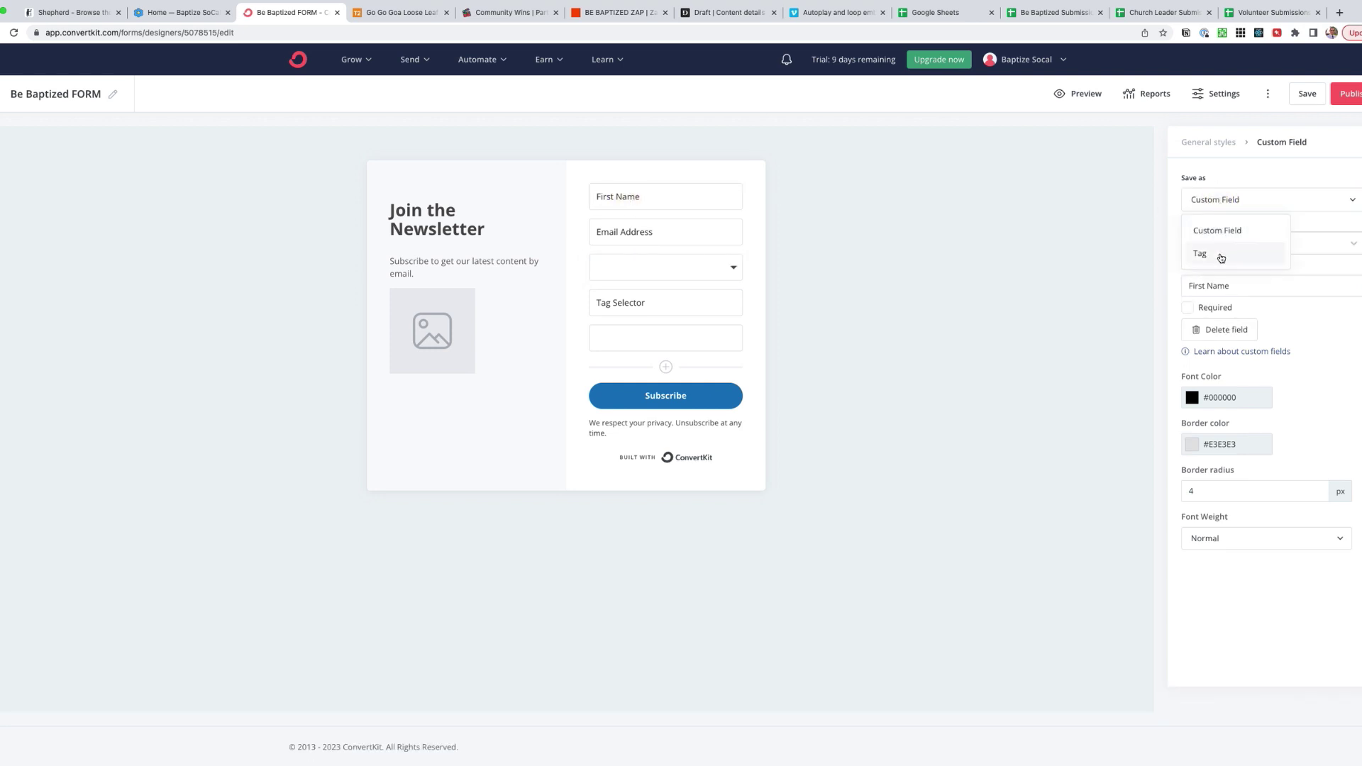
pyautogui.click(1221, 237)
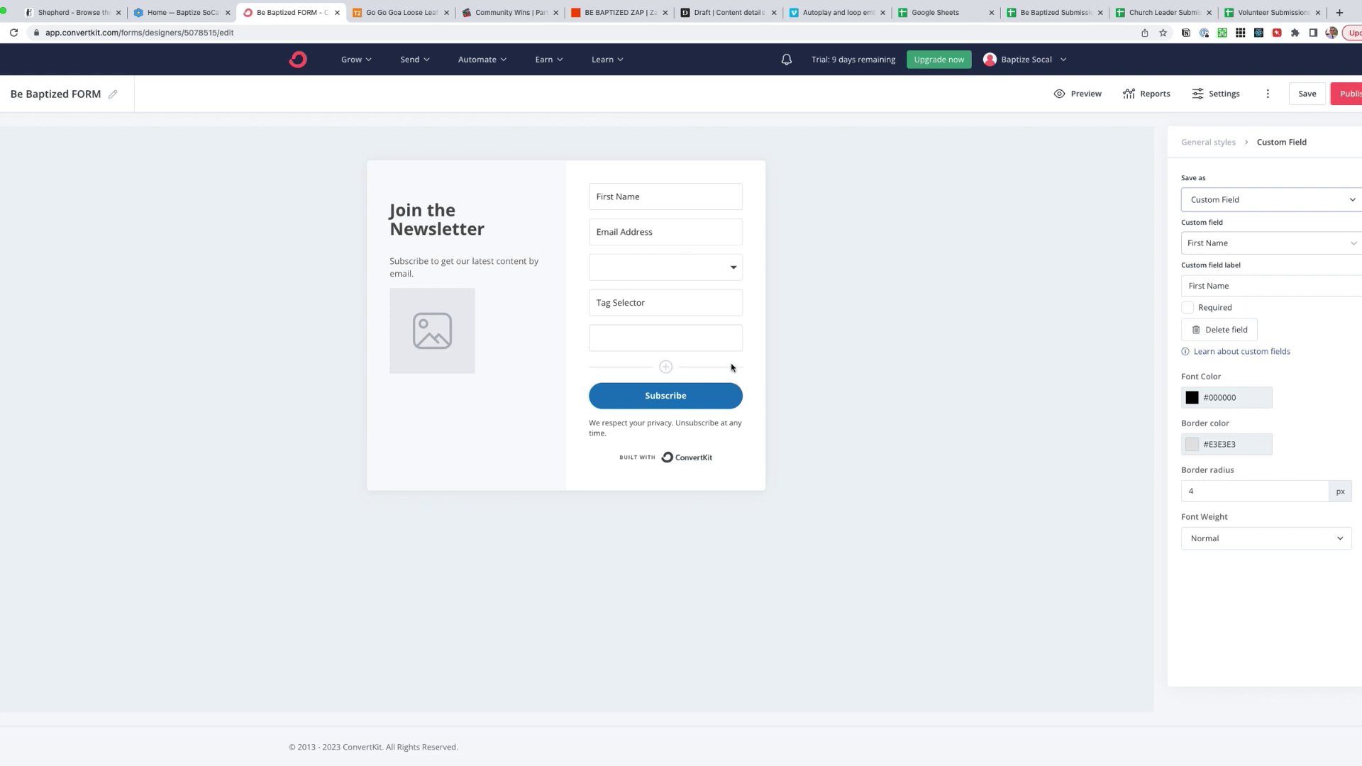
# - Create a new 'Church' custom field for it and save the form
pyautogui.click(1218, 243)
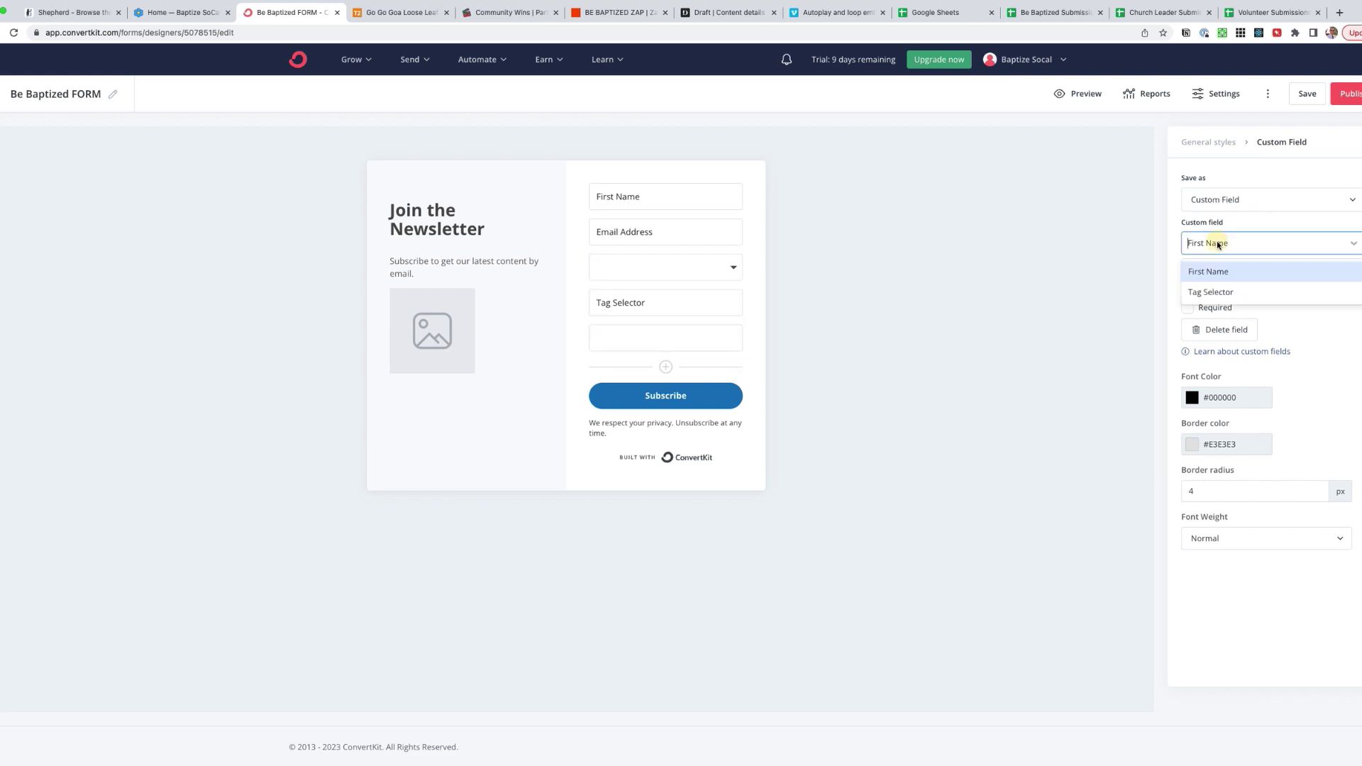
pyautogui.click(1219, 275)
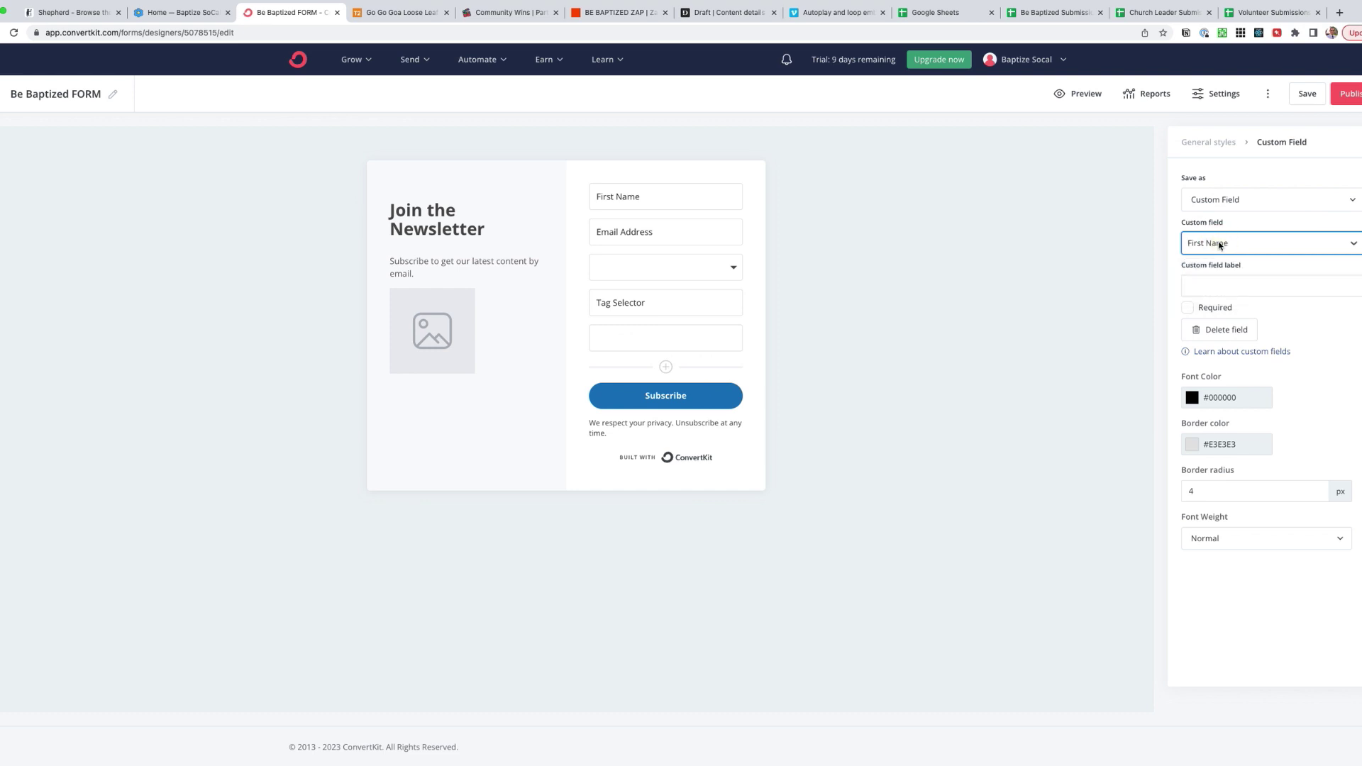
pyautogui.write('Last Name')
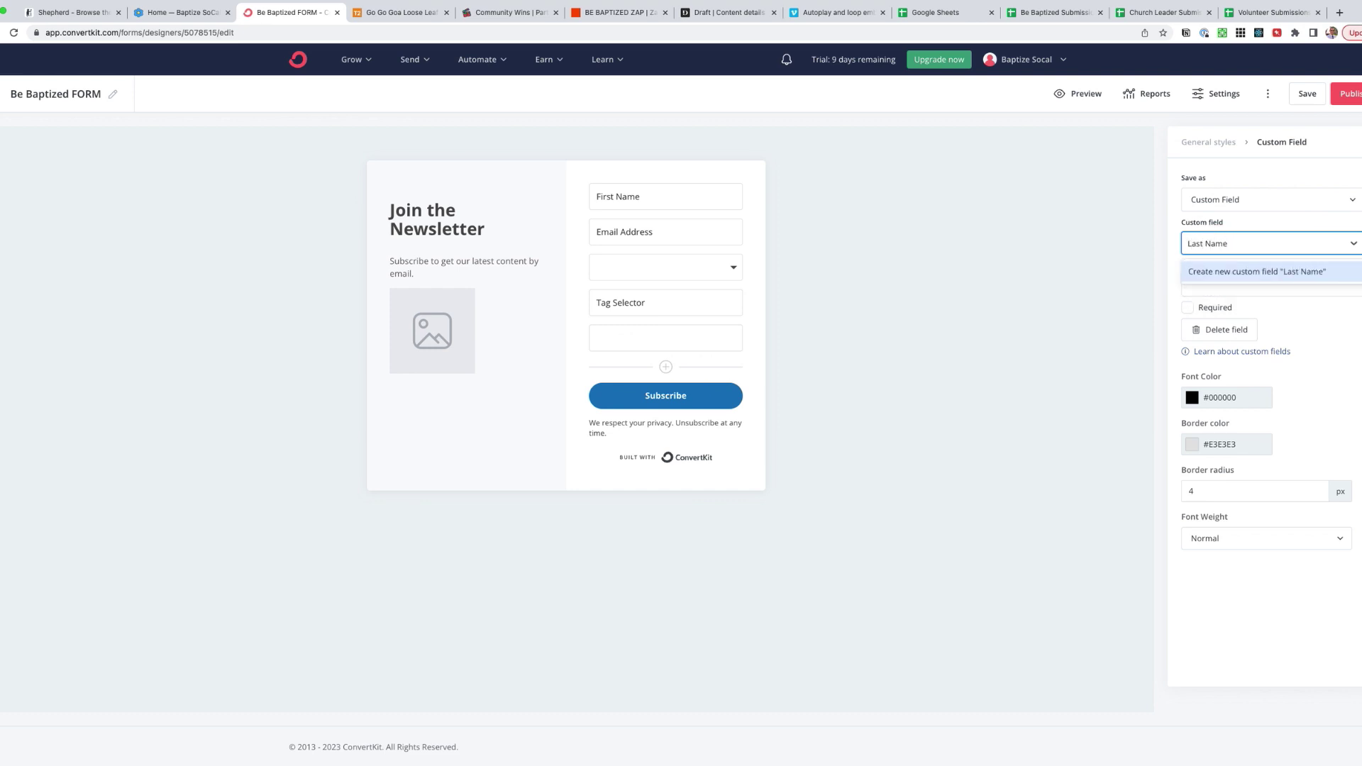
pyautogui.press('super+a')
pyautogui.write('Phone Number')
pyautogui.press('super+a')
pyautogui.write('Church')
pyautogui.click(1250, 271)
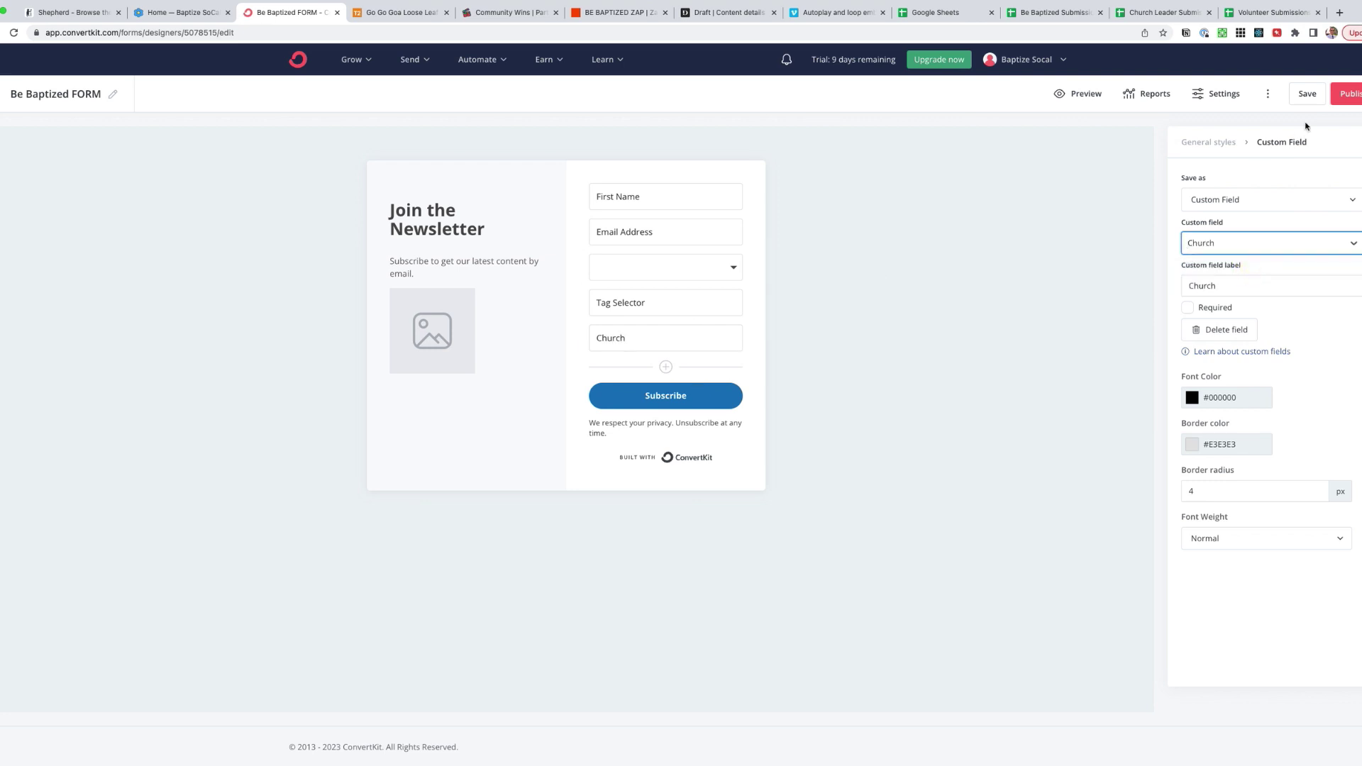
pyautogui.click(1304, 95)
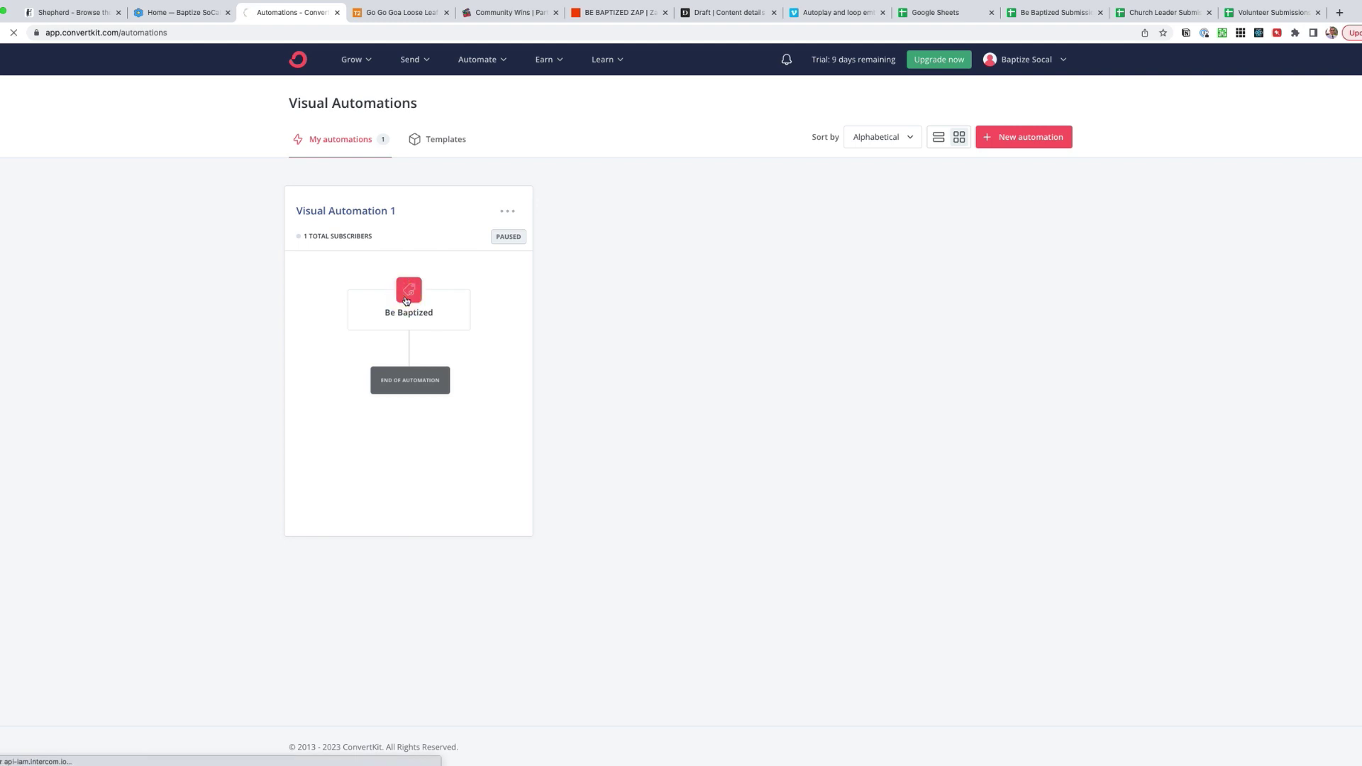
# - Open Visual Automation 1, update the Be Baptized tag trigger and explore adding a step
pyautogui.click(507, 212)
pyautogui.click(448, 244)
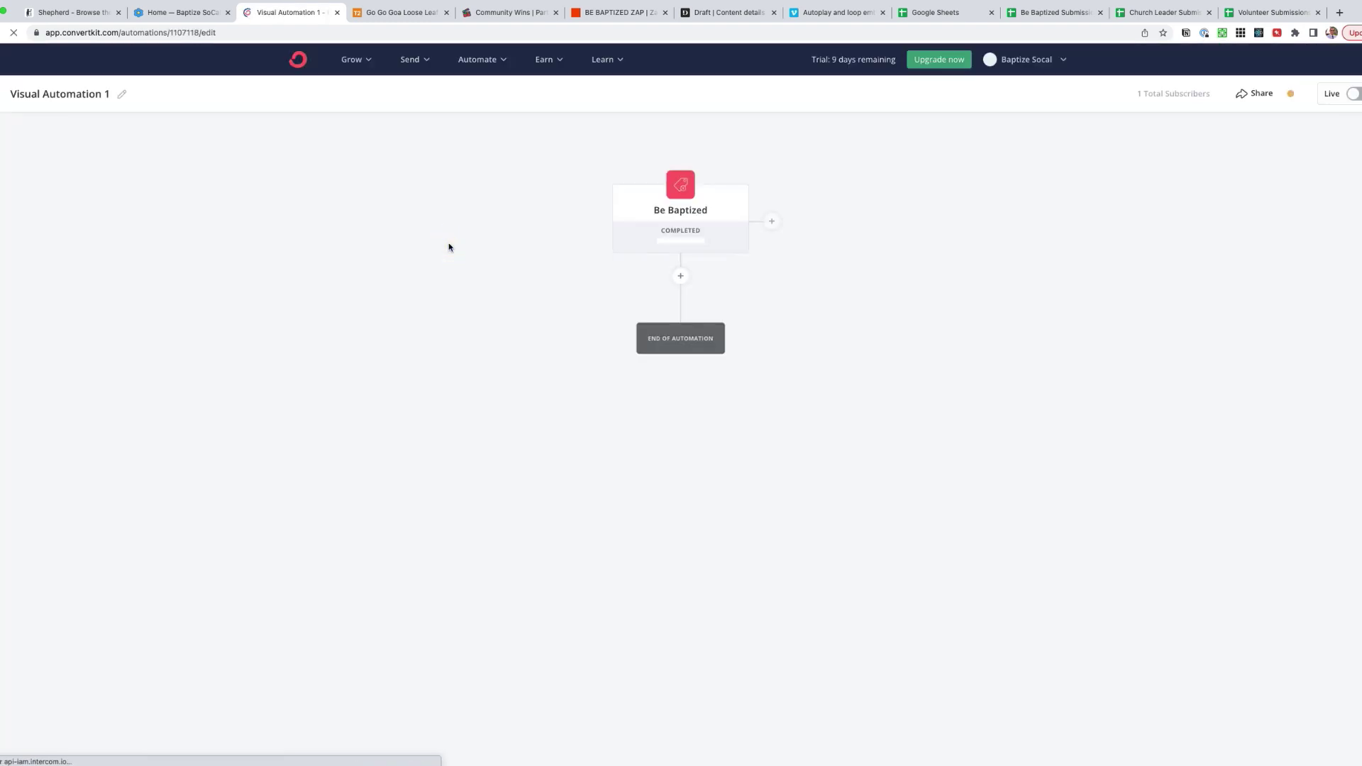
pyautogui.click(671, 222)
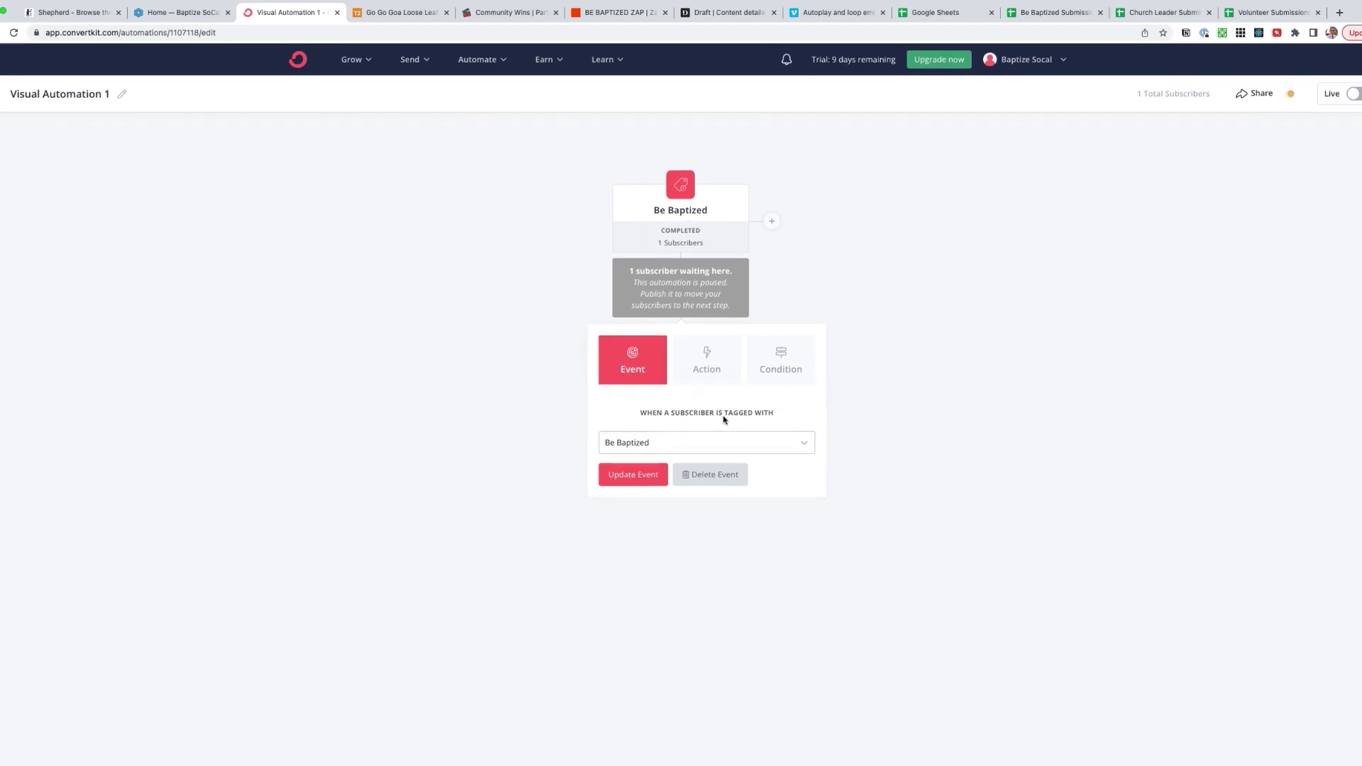
pyautogui.click(631, 476)
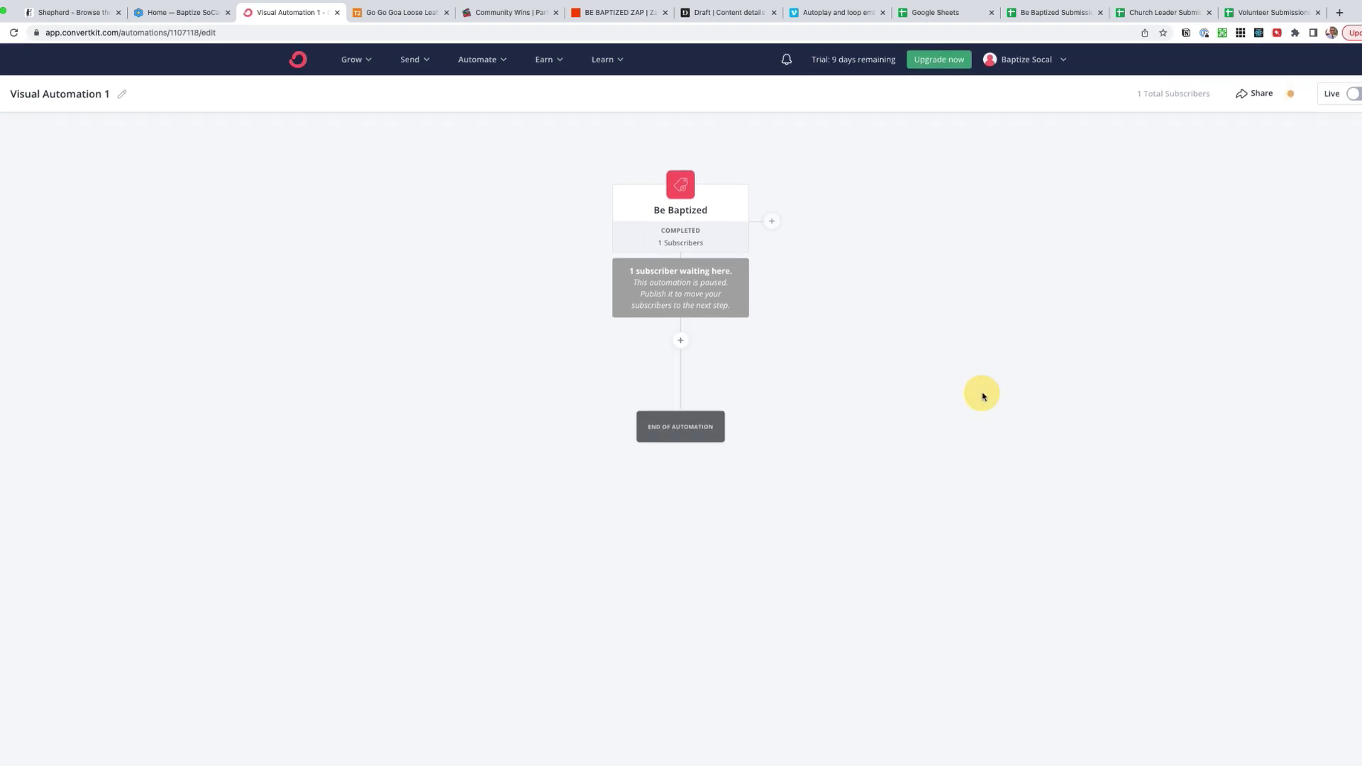
pyautogui.click(683, 340)
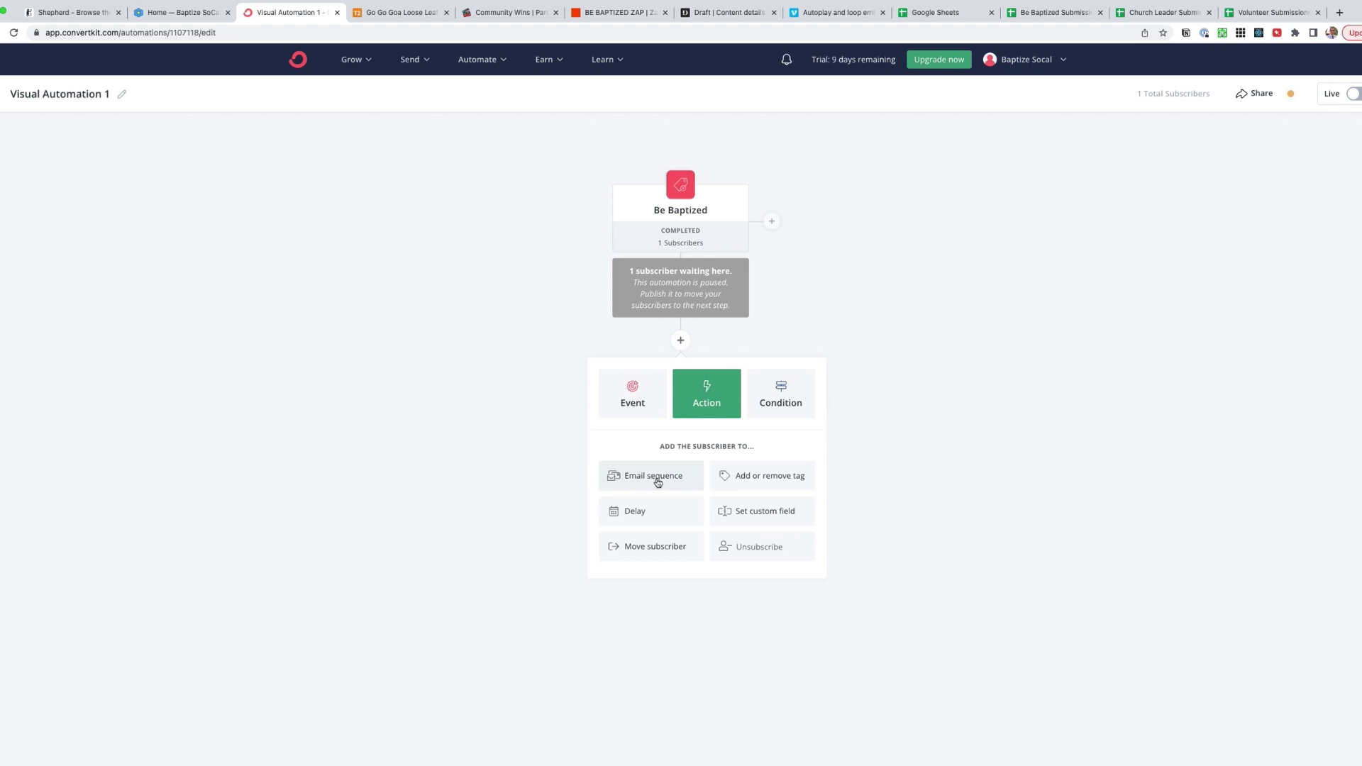
pyautogui.click(634, 400)
pyautogui.click(688, 411)
# - Go to the Sequences page via the Send menu
pyautogui.click(413, 61)
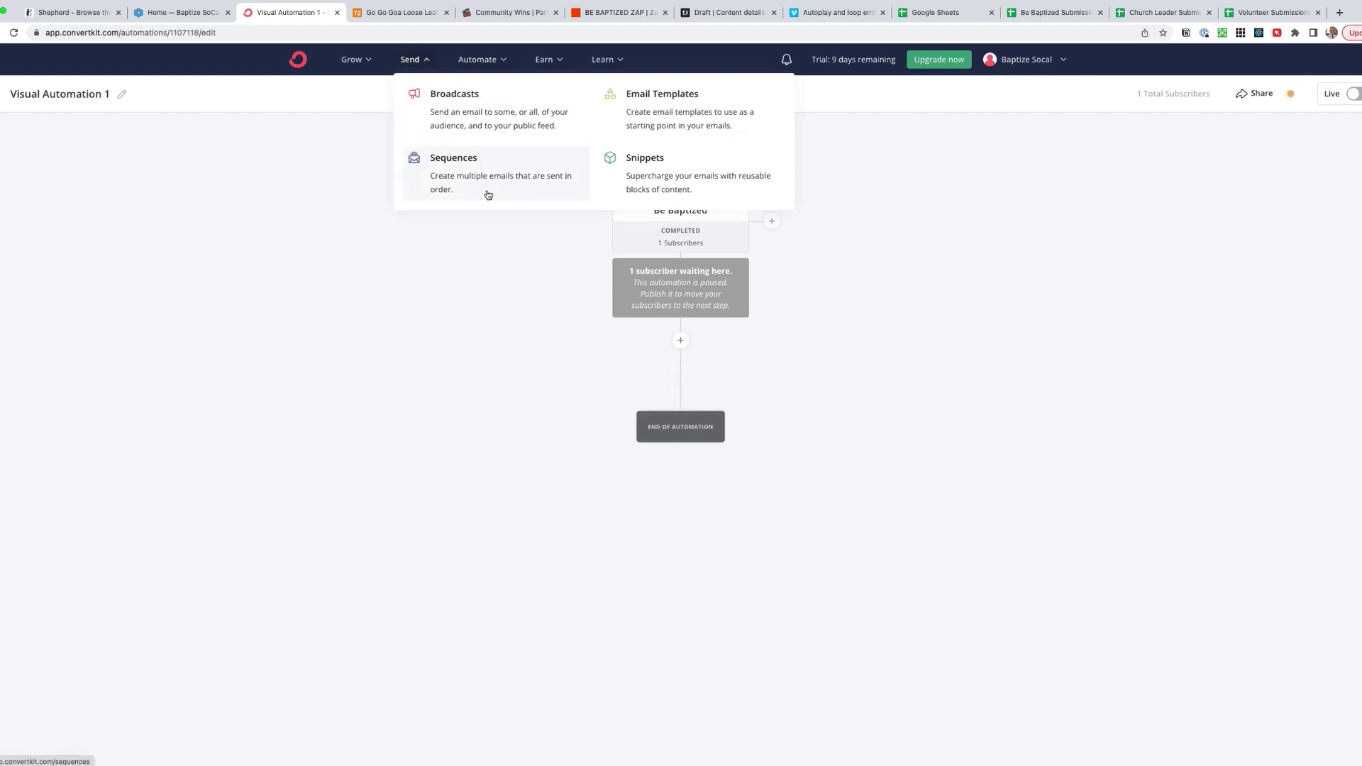
pyautogui.click(556, 363)
pyautogui.click(409, 60)
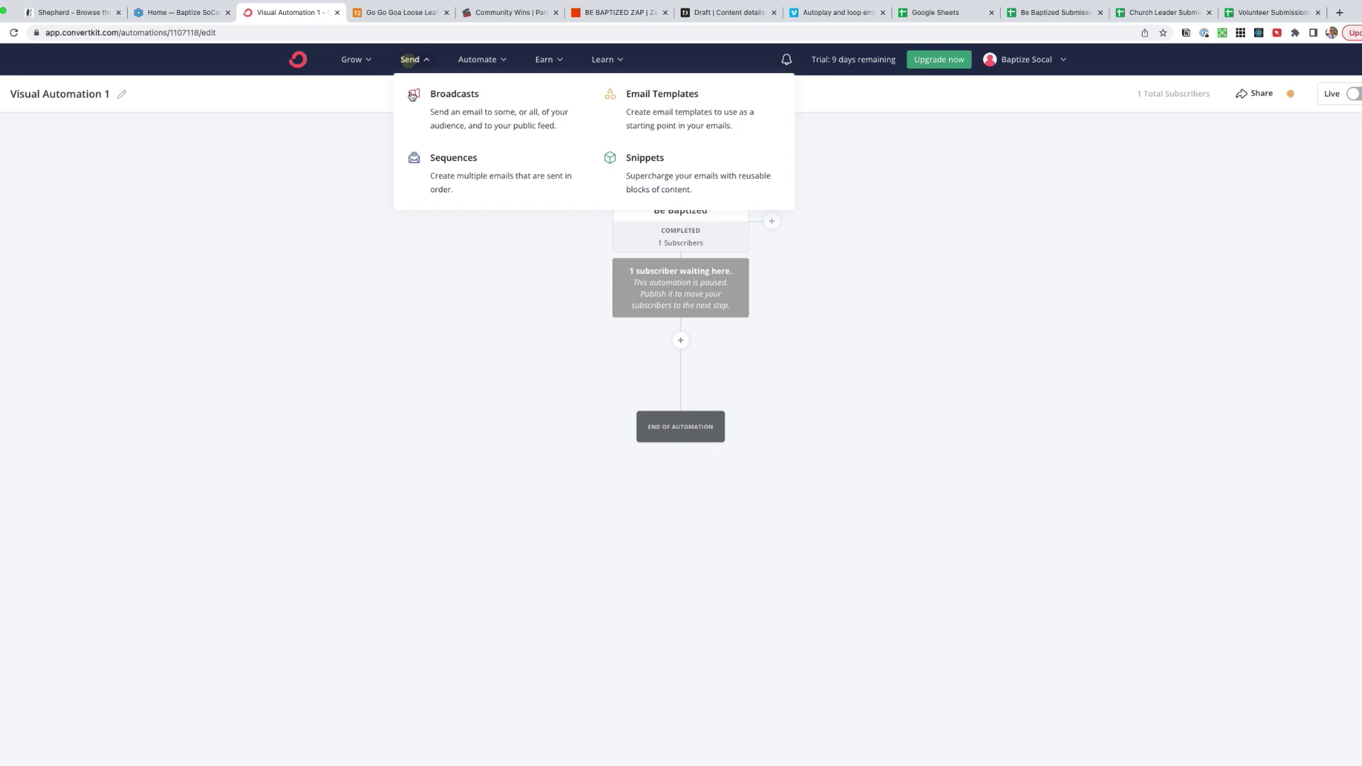
pyautogui.click(454, 165)
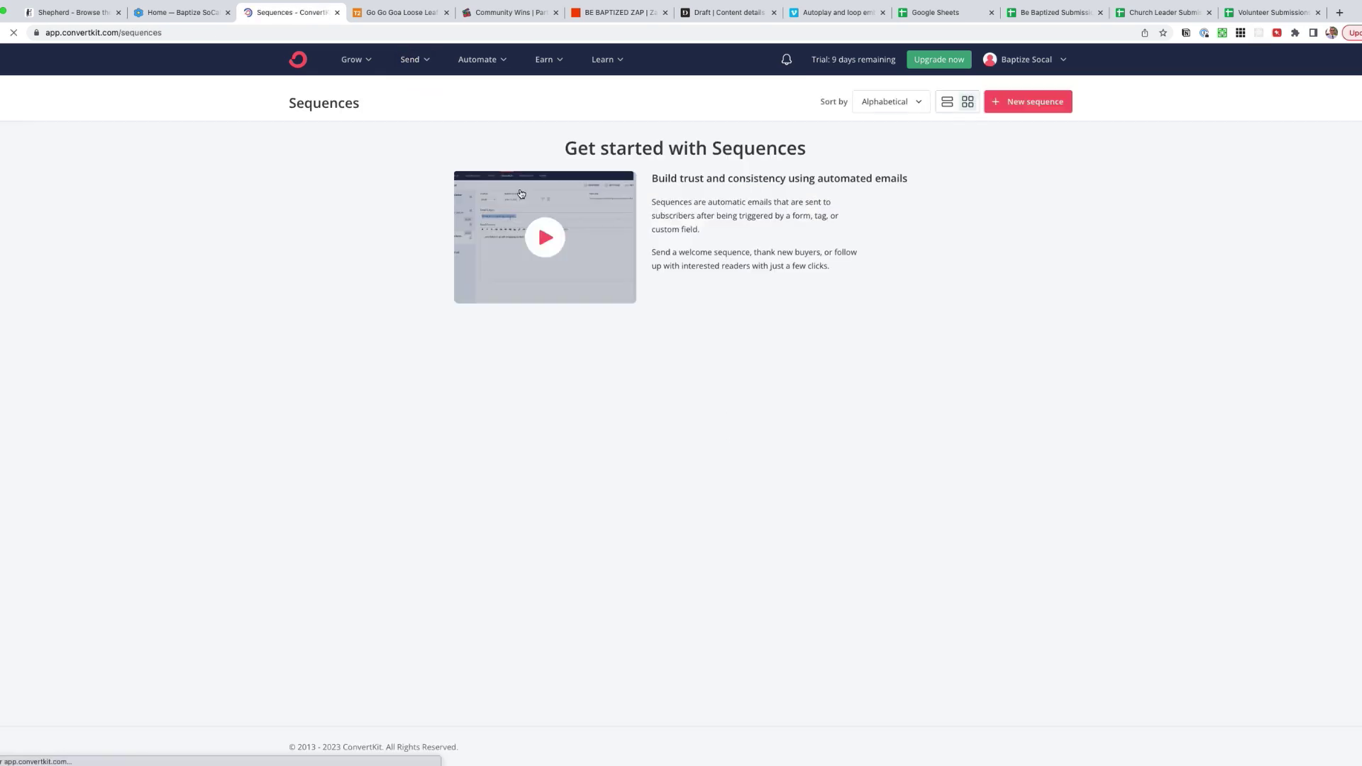
# - Create a sequence from Main Template for Automations and name it 'Be Baptized Sequence'
pyautogui.click(1043, 104)
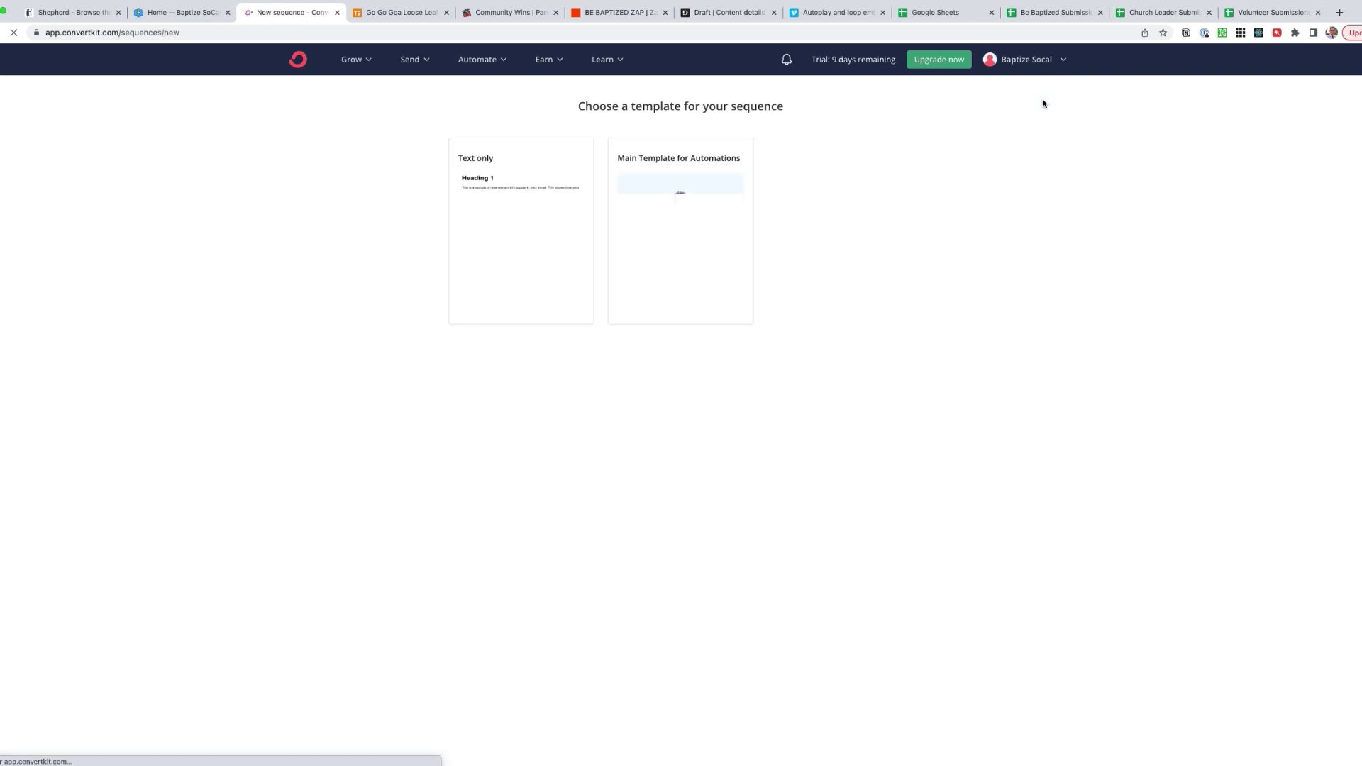
pyautogui.click(667, 146)
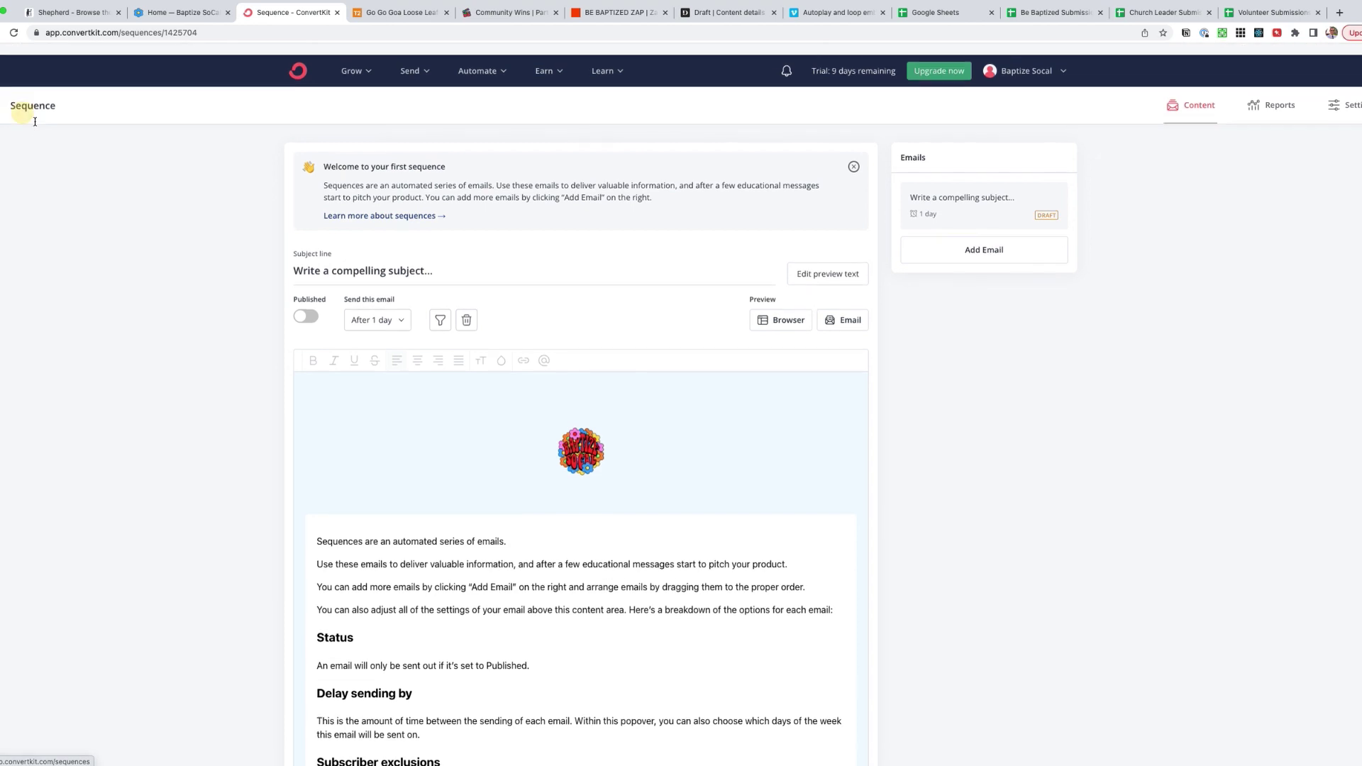
pyautogui.click(38, 91)
pyautogui.doubleClick(38, 91)
pyautogui.press('BackSpace')
pyautogui.write('Be Baptized')
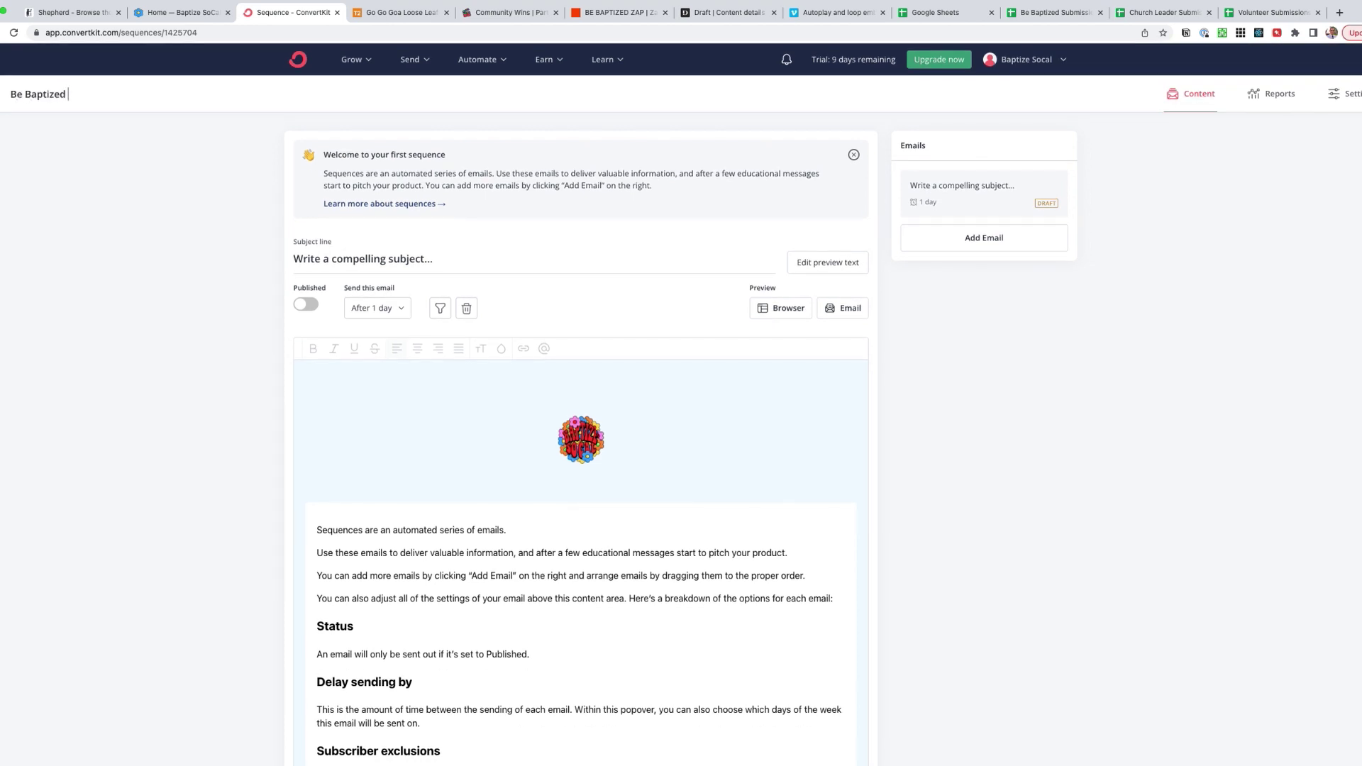
pyautogui.write(' Sequence')
pyautogui.press('Return')
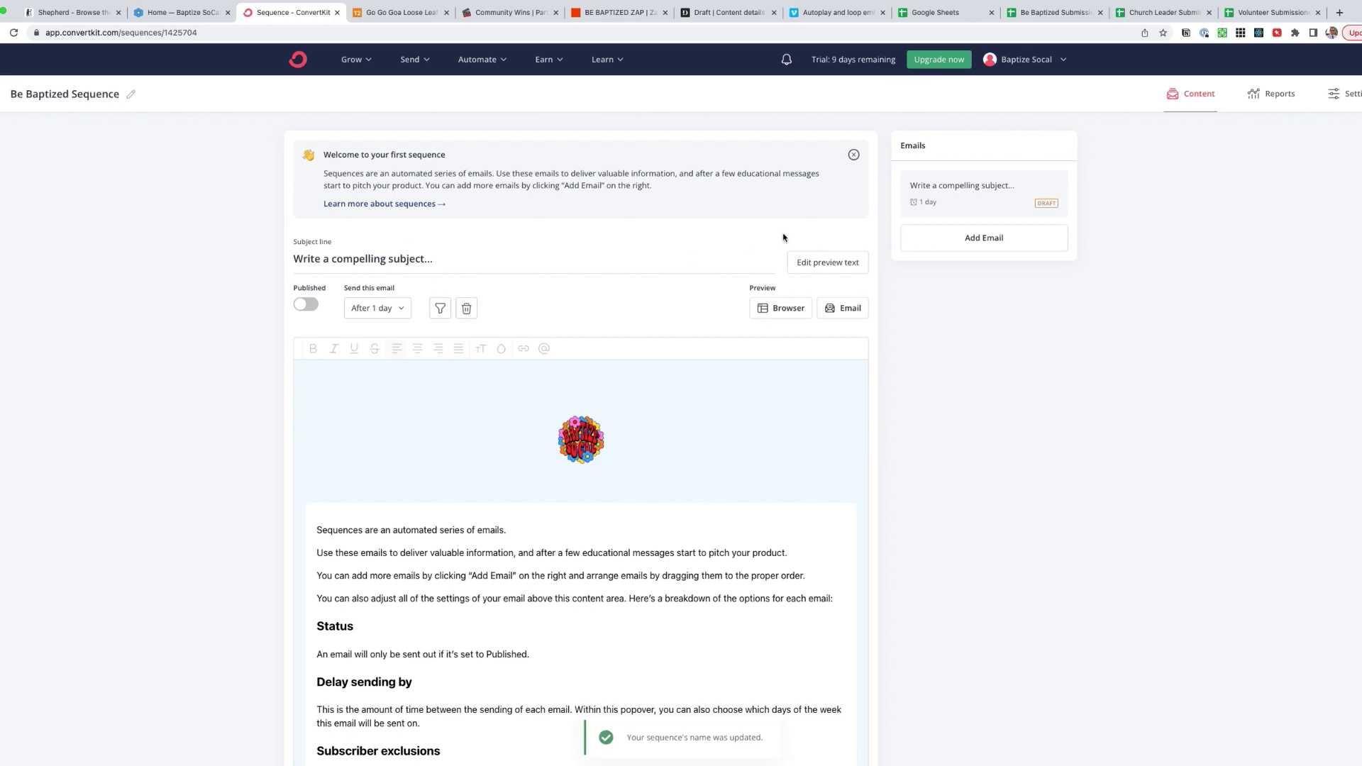
# - Go to Automate > Visual Automations
pyautogui.click(341, 61)
pyautogui.click(478, 64)
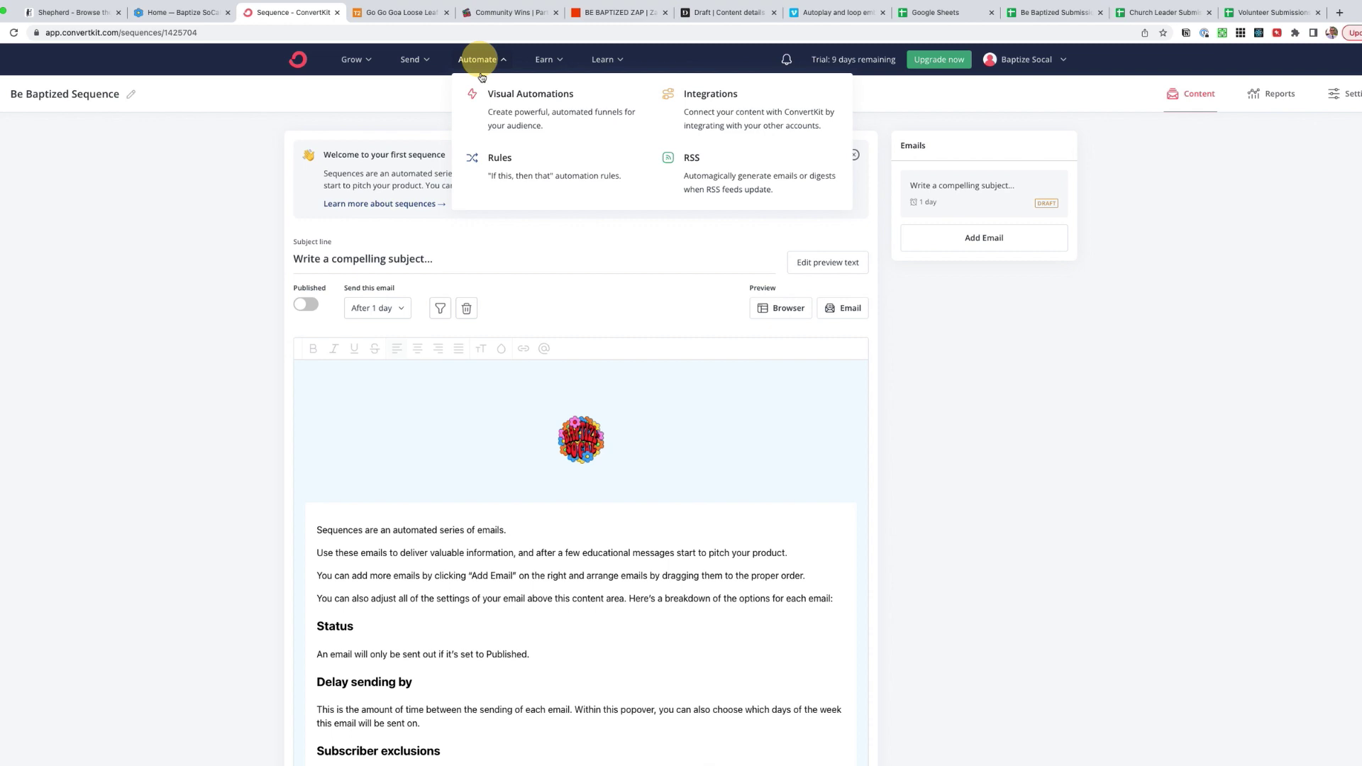
pyautogui.click(521, 126)
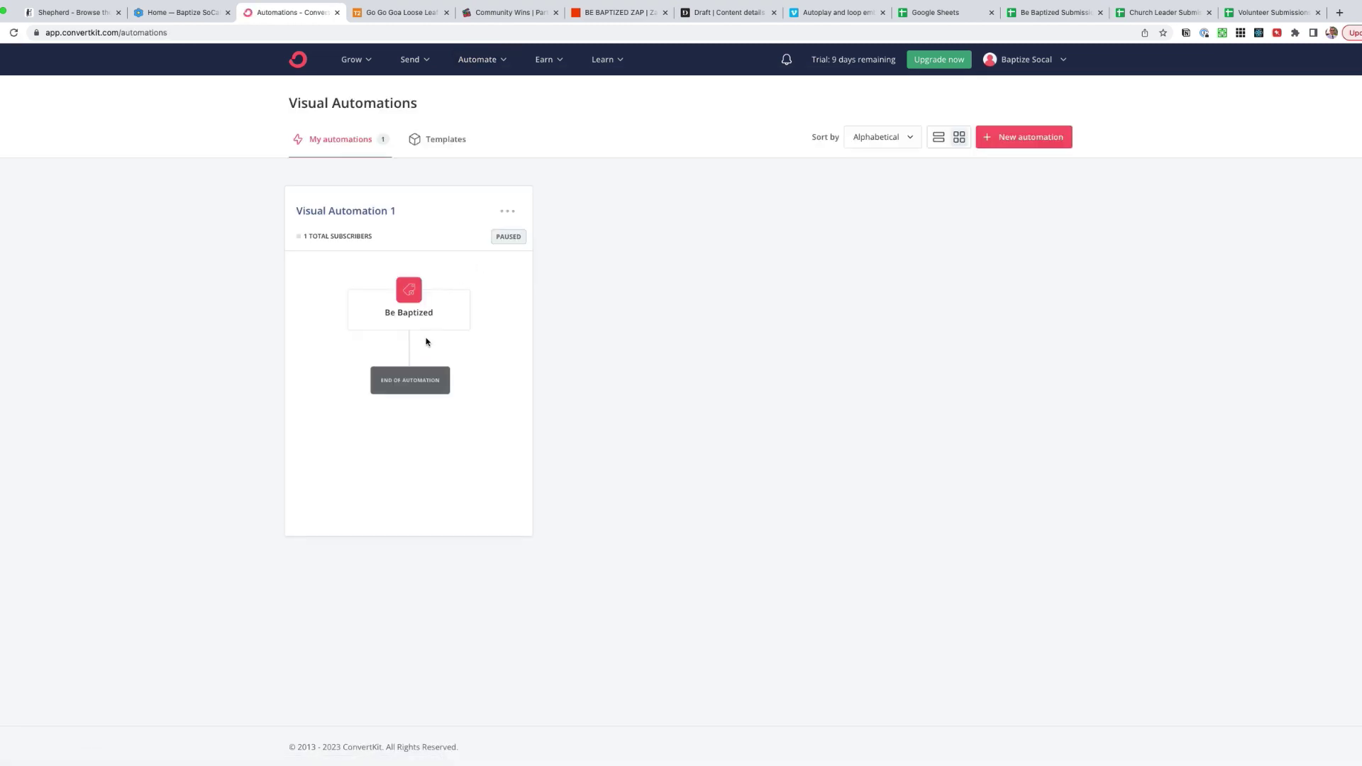
# - In Visual Automation 1, send Be Baptized subscribers into Be Baptized Sequence, then return to Zapier
pyautogui.click(462, 268)
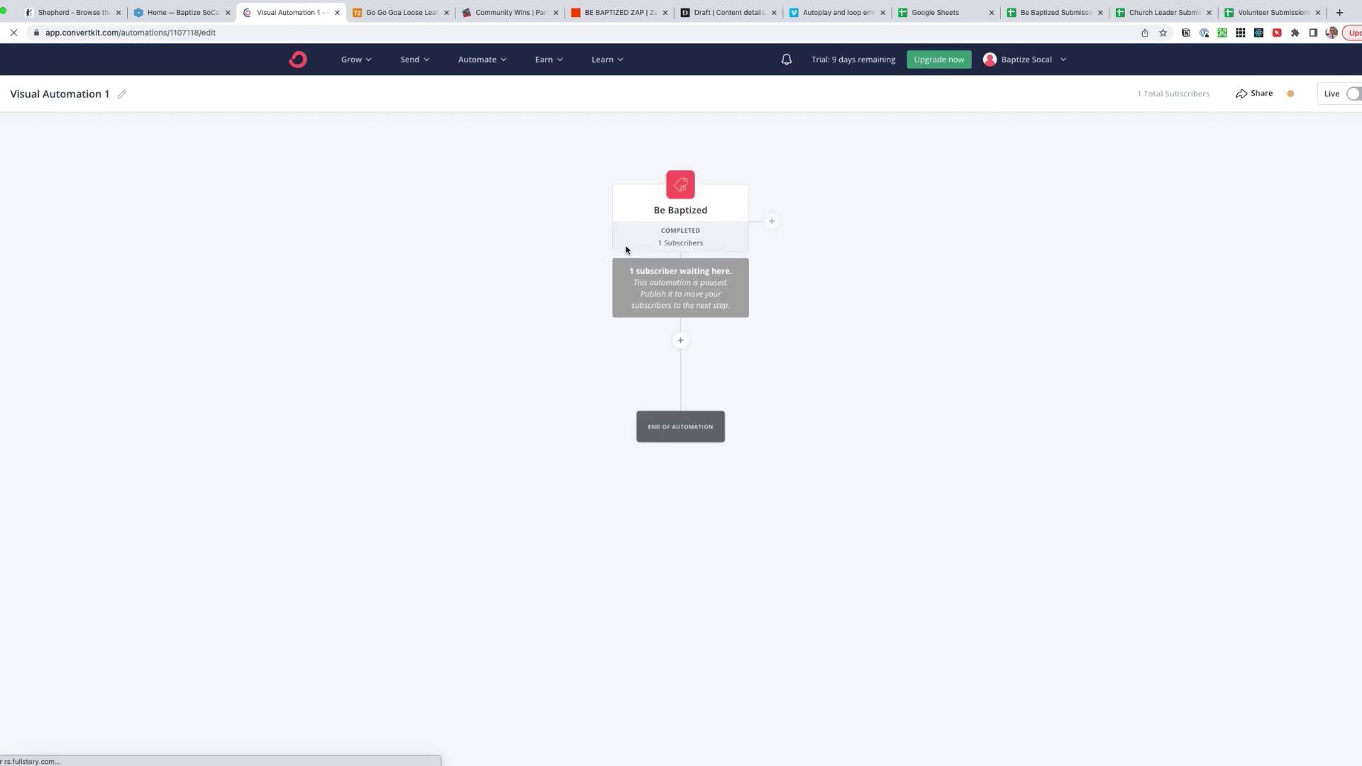
pyautogui.click(681, 342)
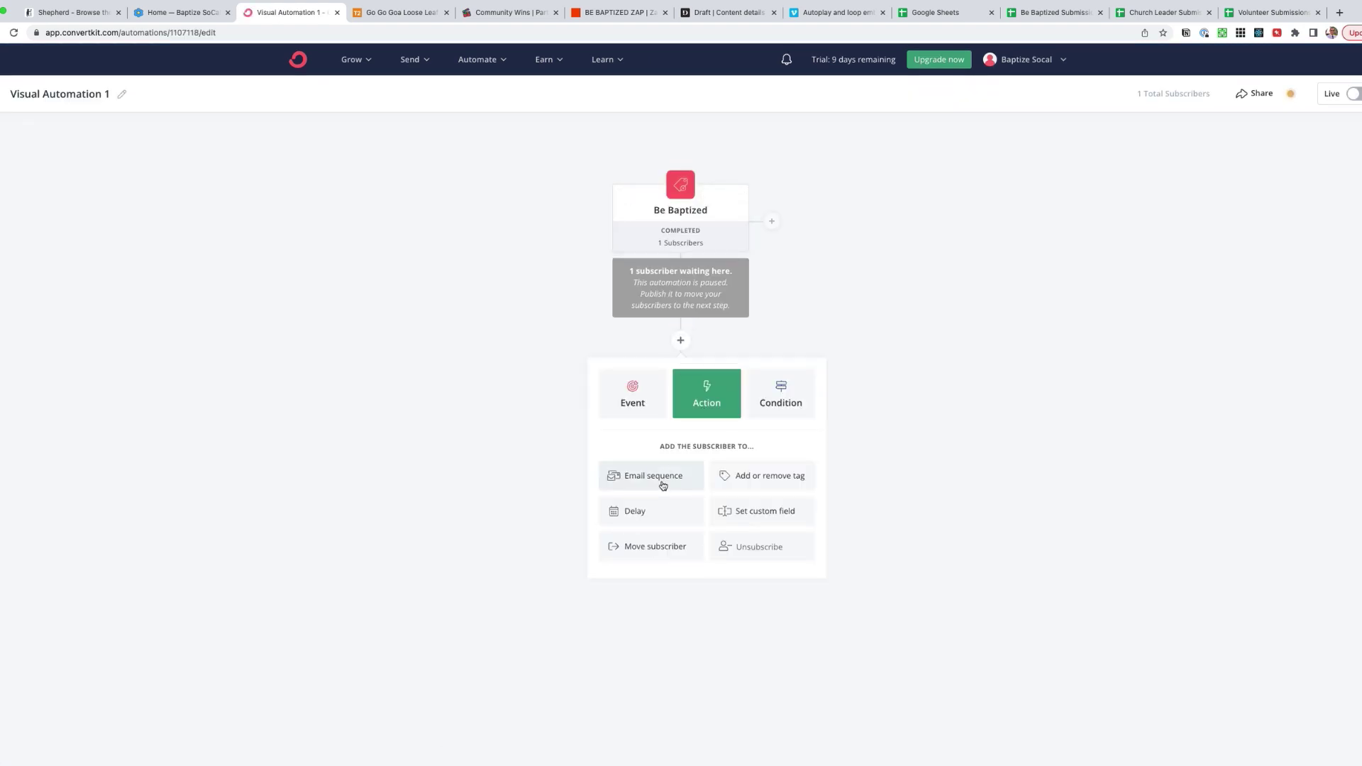
pyautogui.click(663, 503)
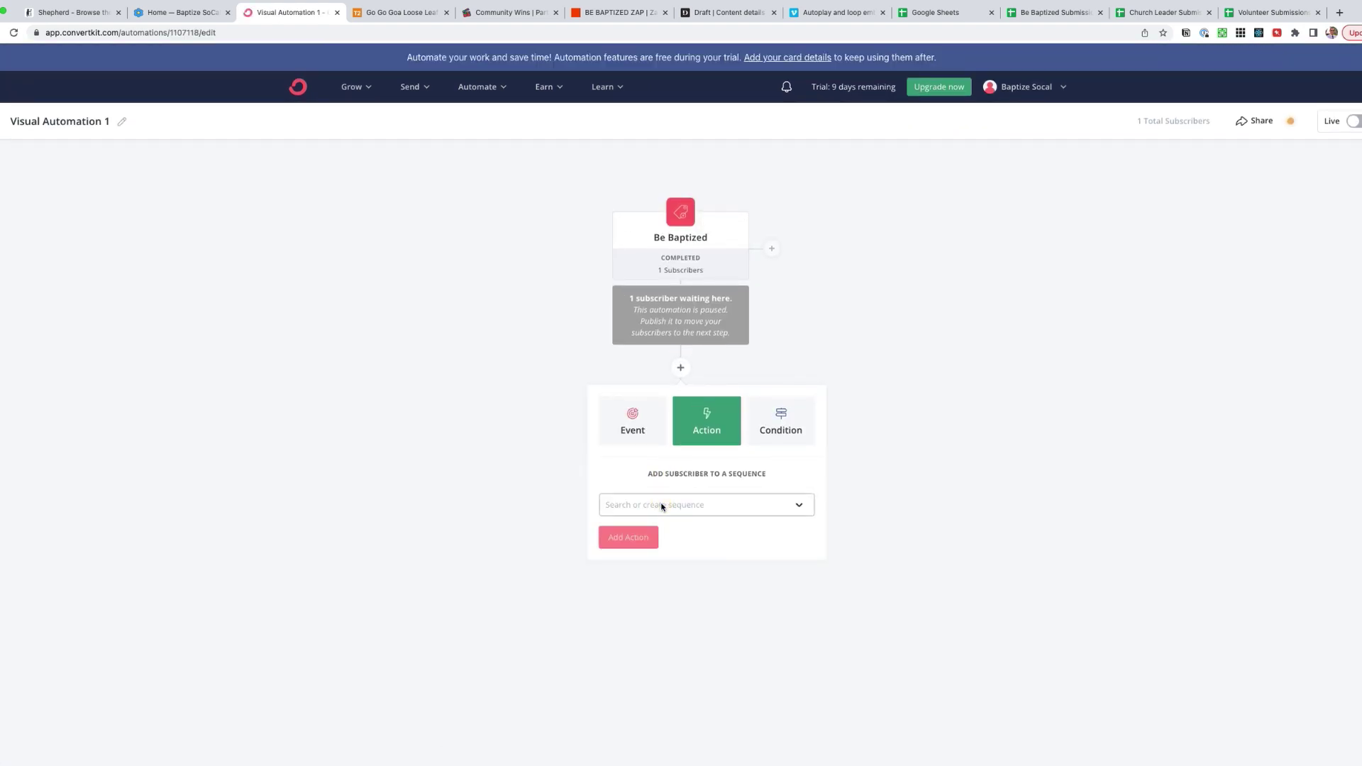
pyautogui.click(646, 505)
pyautogui.click(653, 532)
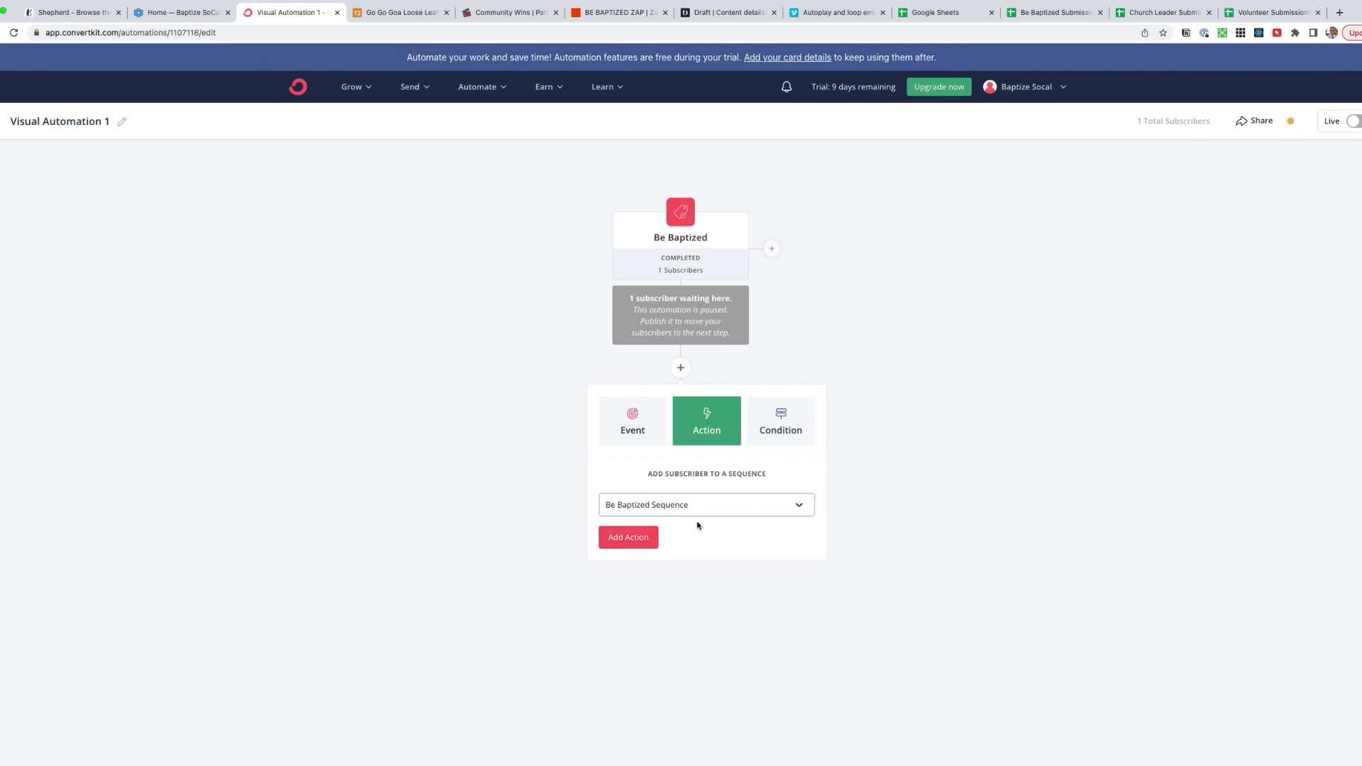
pyautogui.click(623, 542)
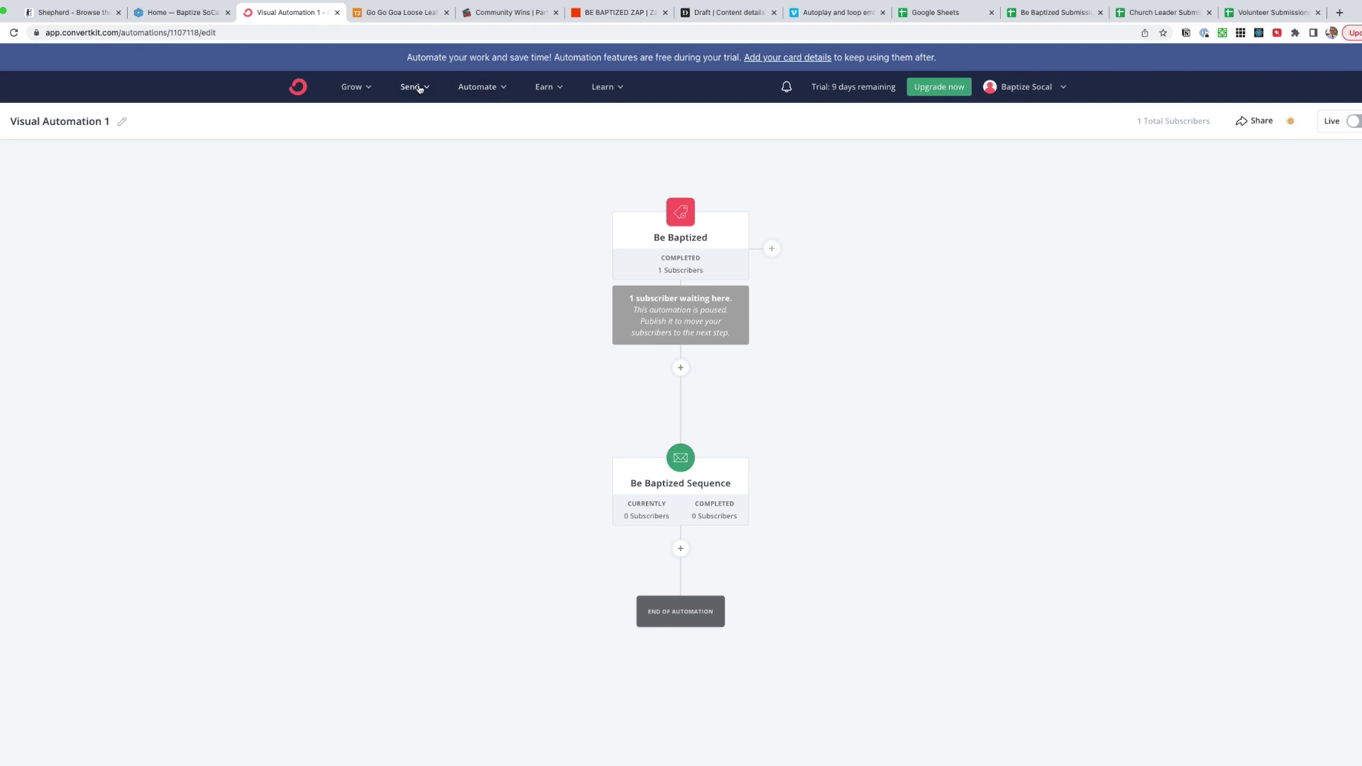
pyautogui.click(611, 12)
pyautogui.click(554, 129)
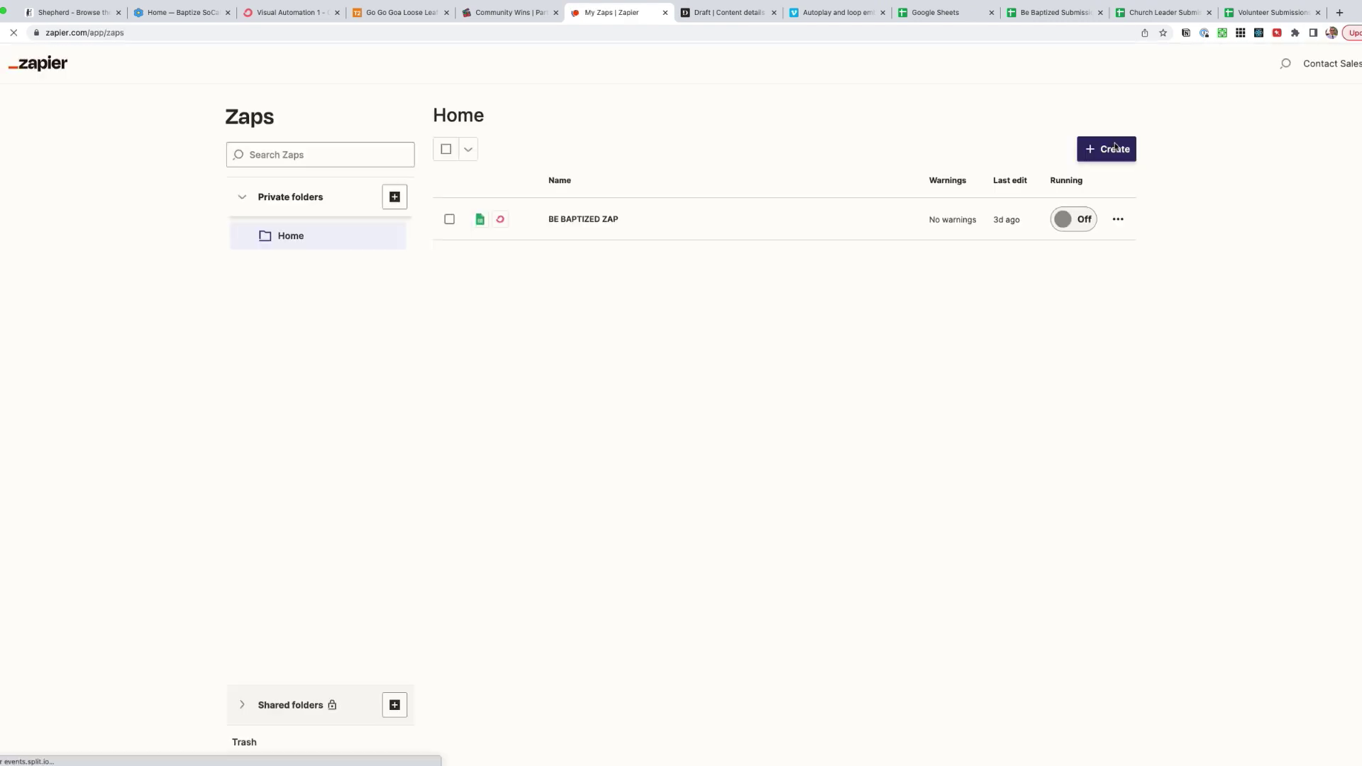
# - Start a new zap triggered by Google Sheets New Spreadsheet Row, confirming the connected Sheets account
pyautogui.click(1192, 188)
pyautogui.click(1140, 227)
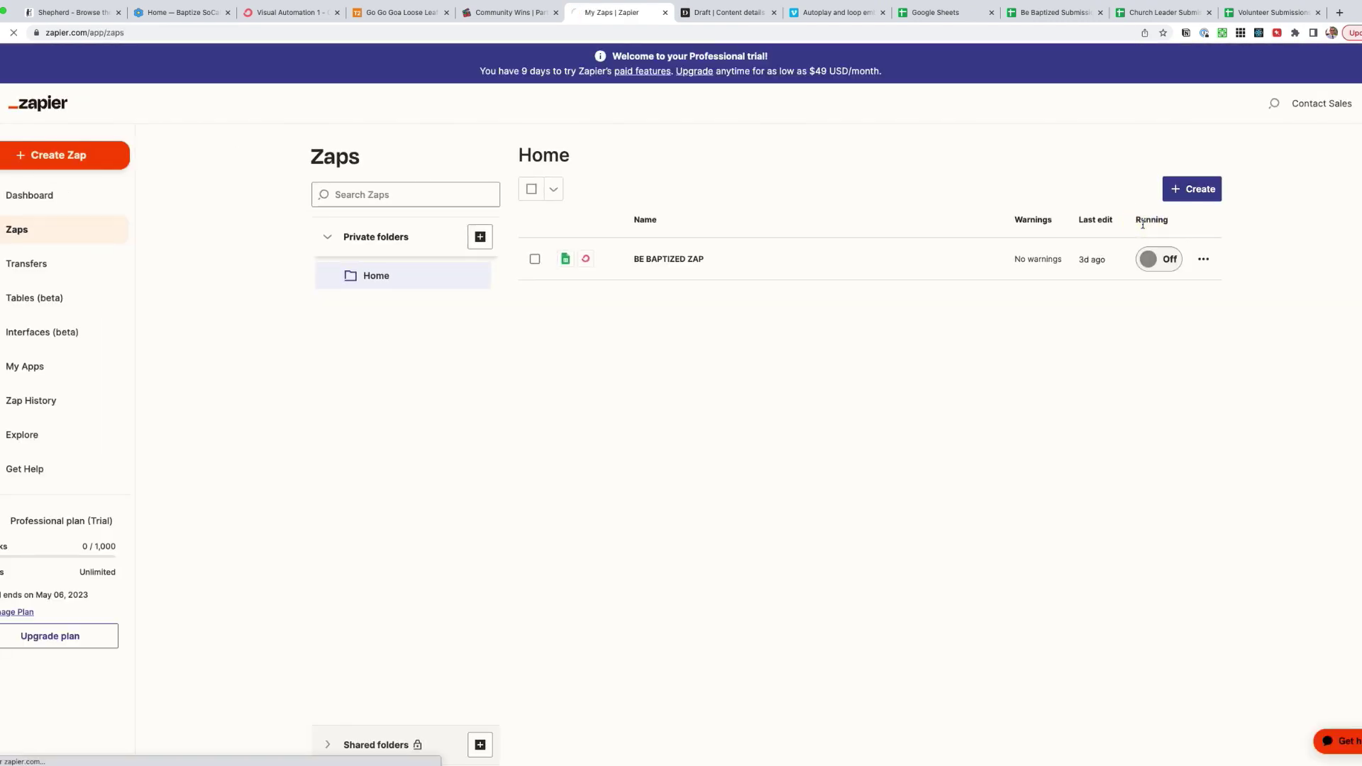
pyautogui.click(442, 326)
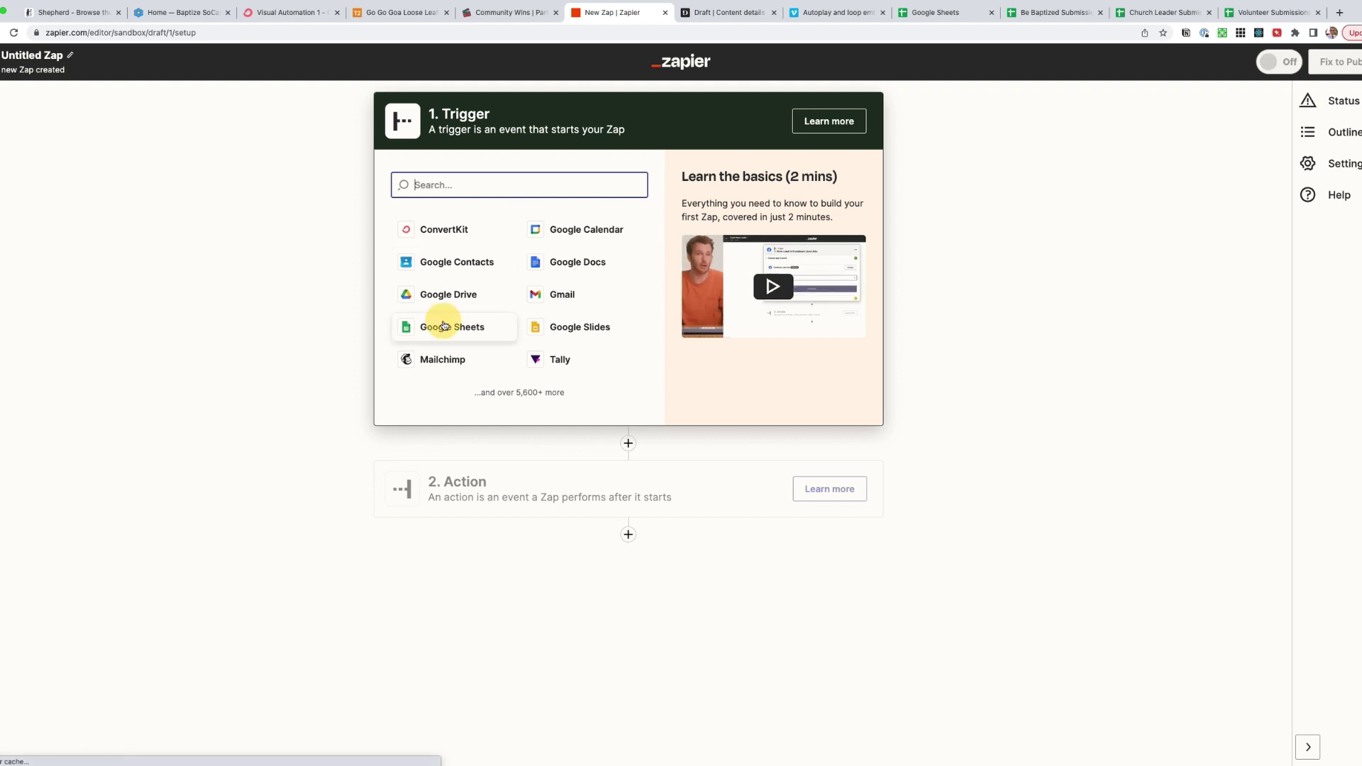
pyautogui.click(482, 270)
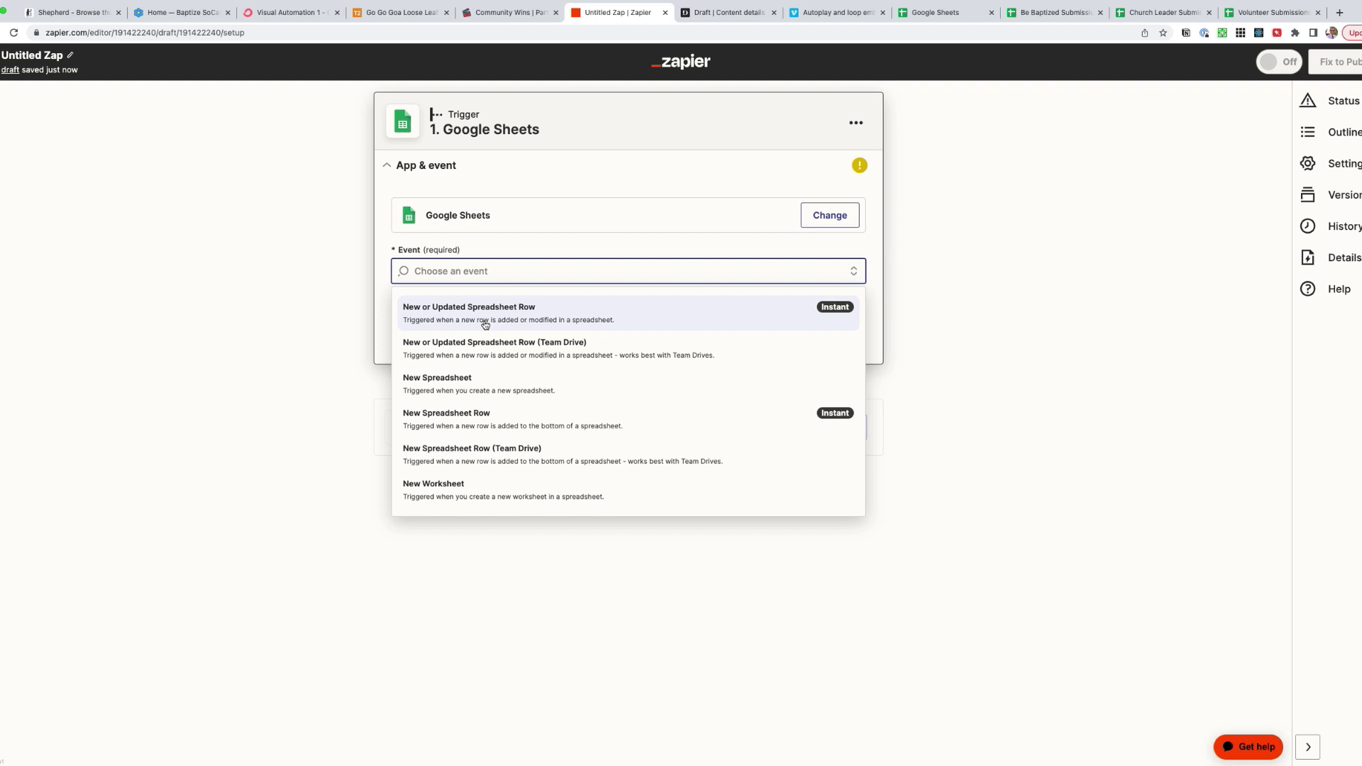
pyautogui.click(491, 420)
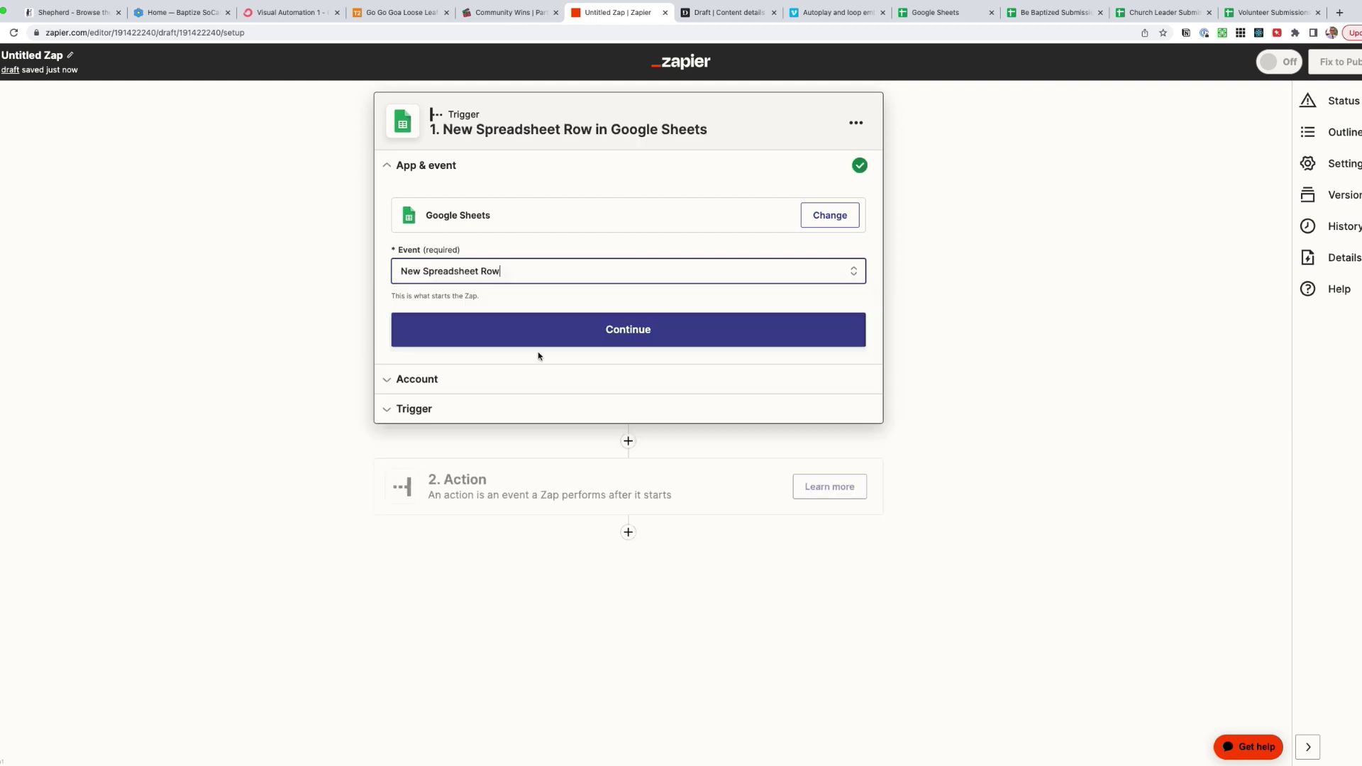
pyautogui.click(547, 331)
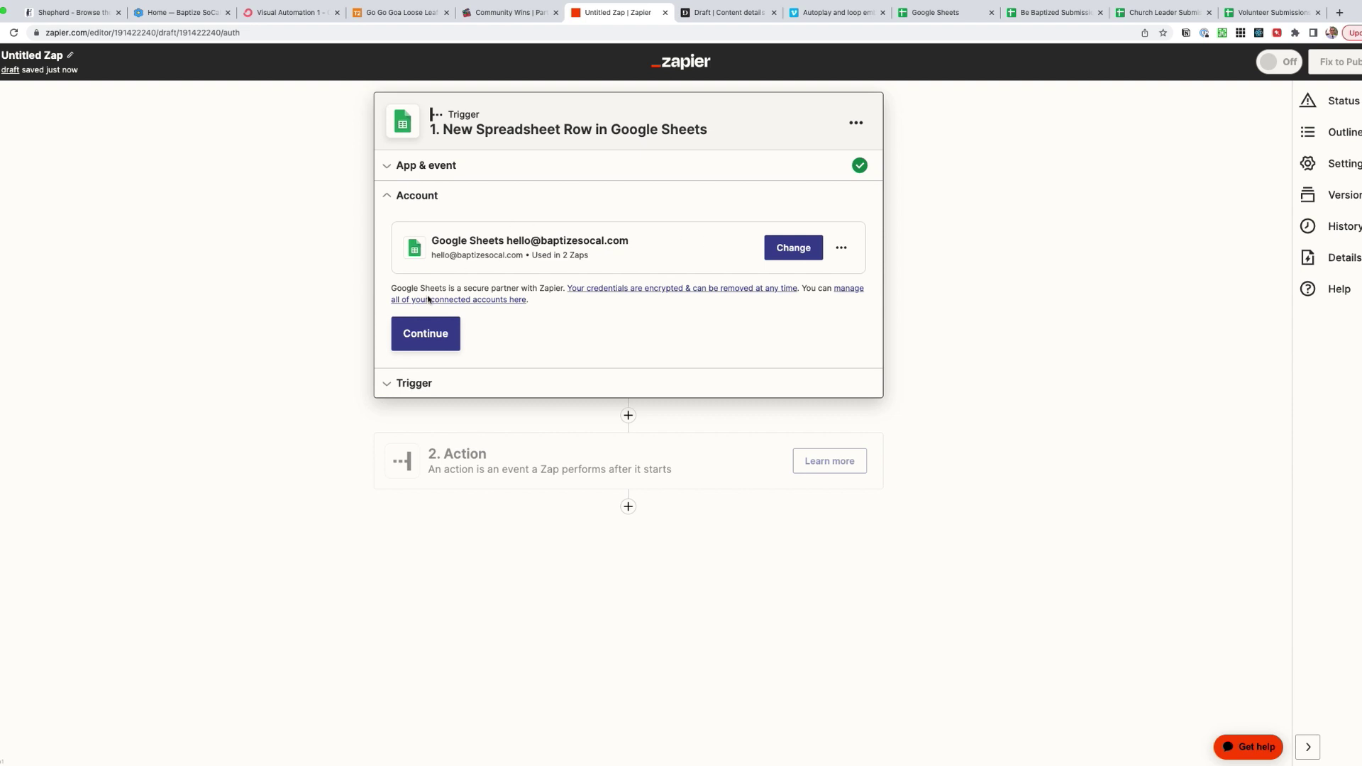
pyautogui.click(426, 339)
pyautogui.click(431, 336)
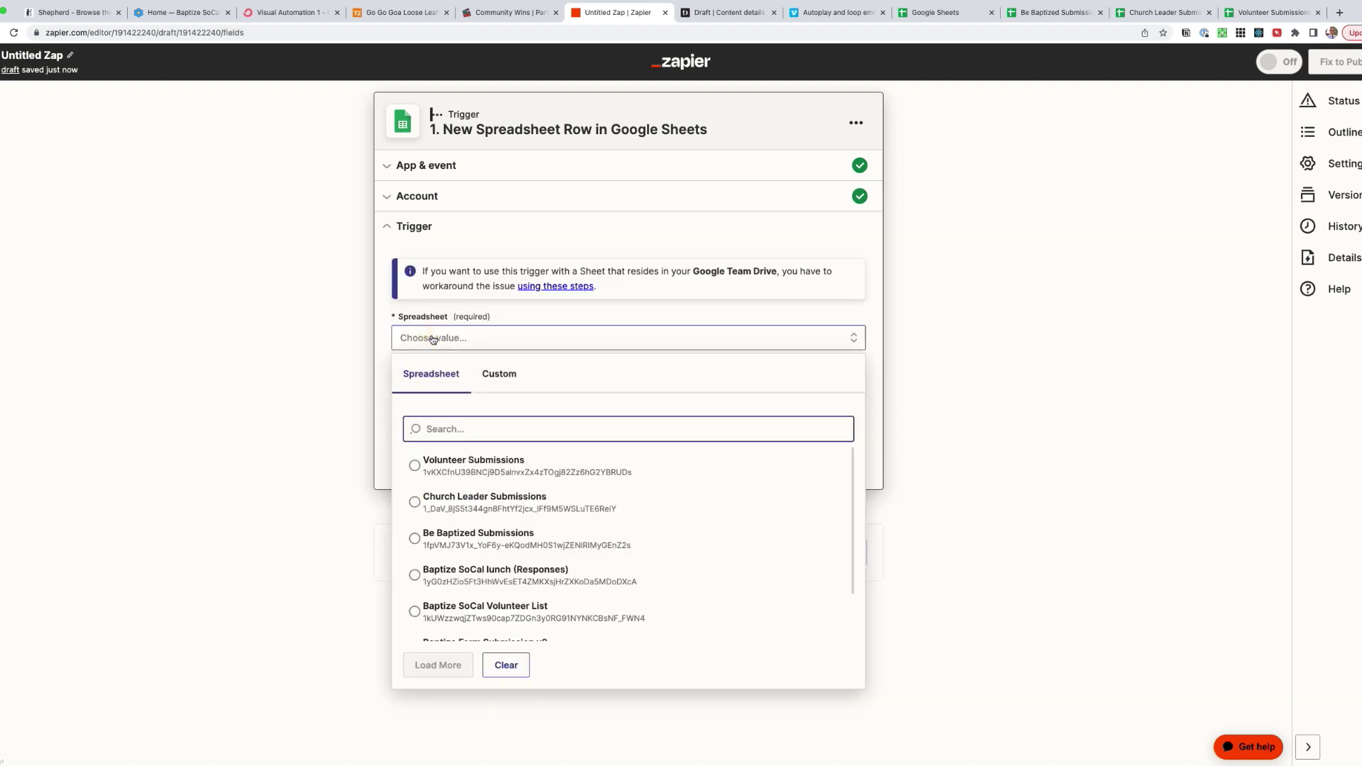
# - Name the zap 'Church Leader Zap'
pyautogui.click(460, 504)
pyautogui.write('ch Leader')
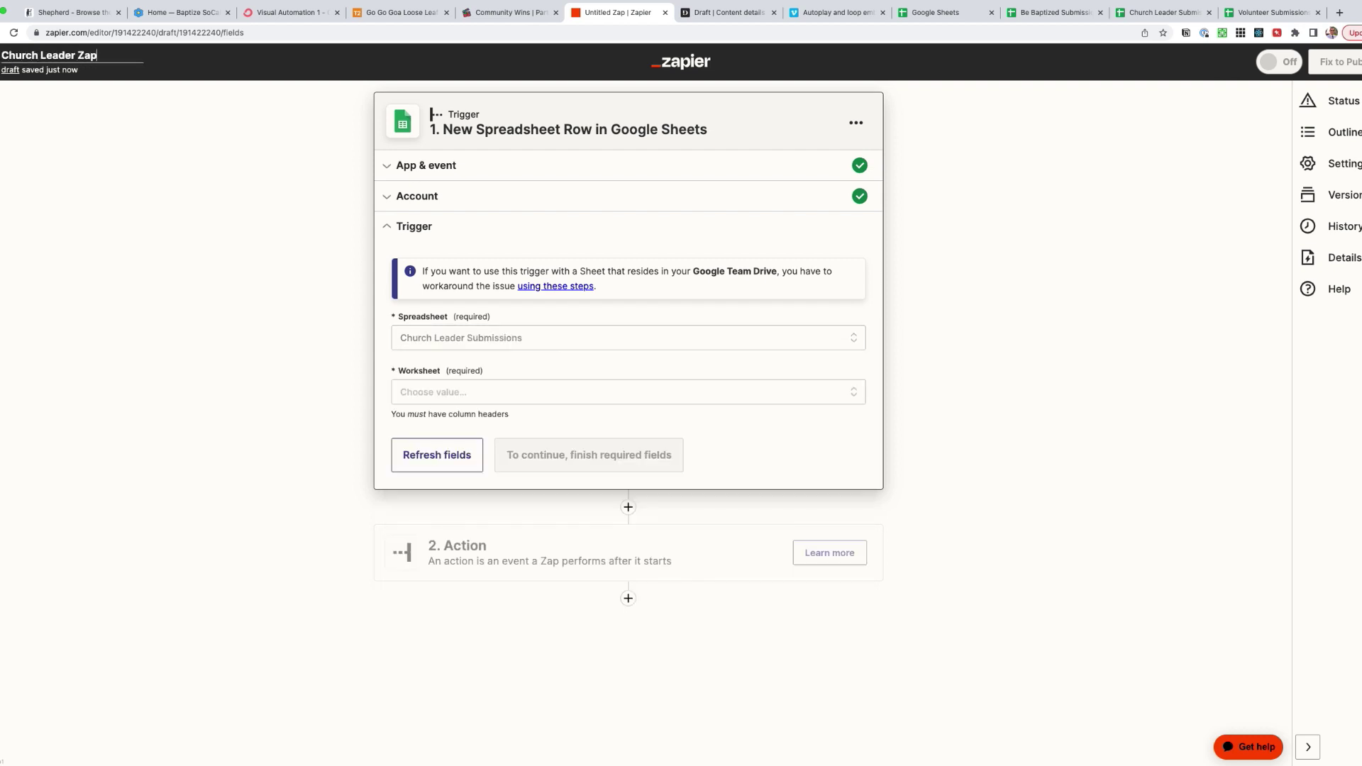
pyautogui.press('Return')
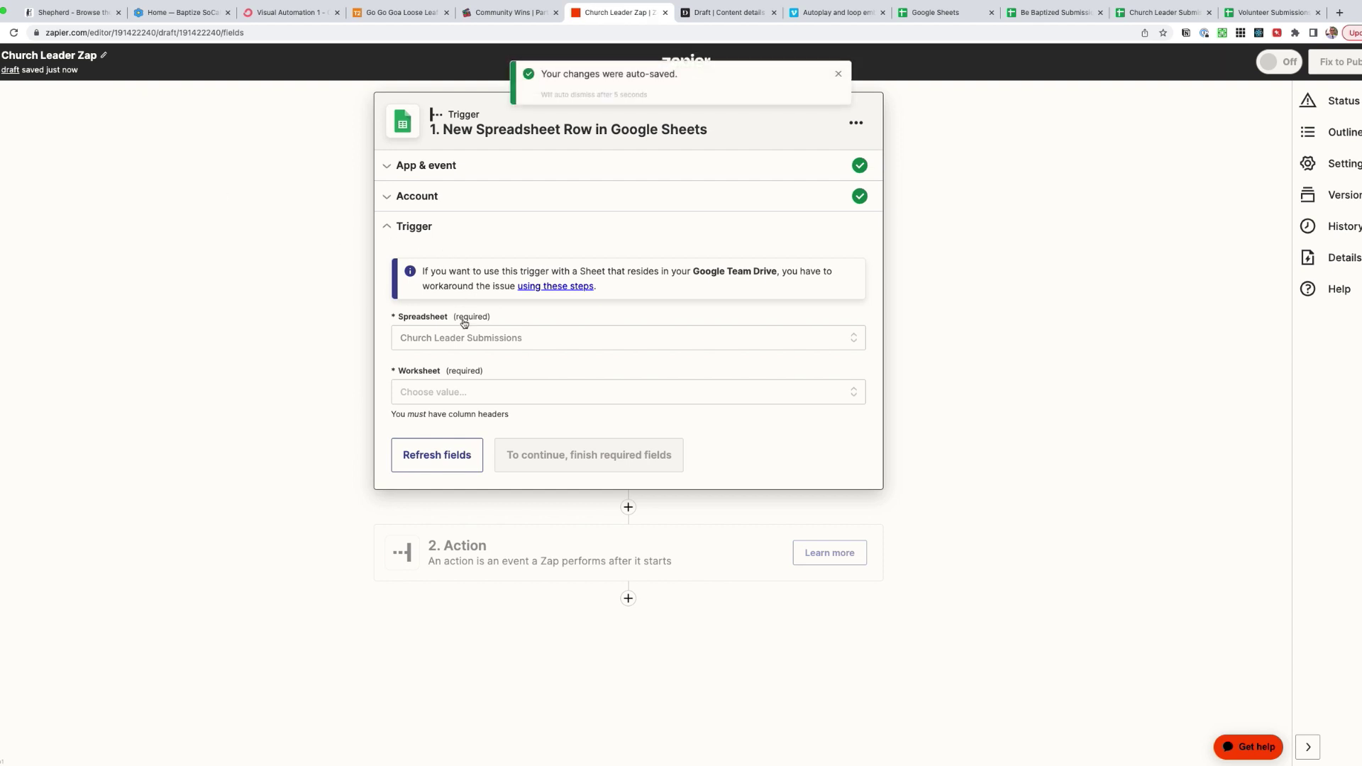
# - Set the worksheet to Sheet1 and test the trigger against a sample row
pyautogui.click(450, 391)
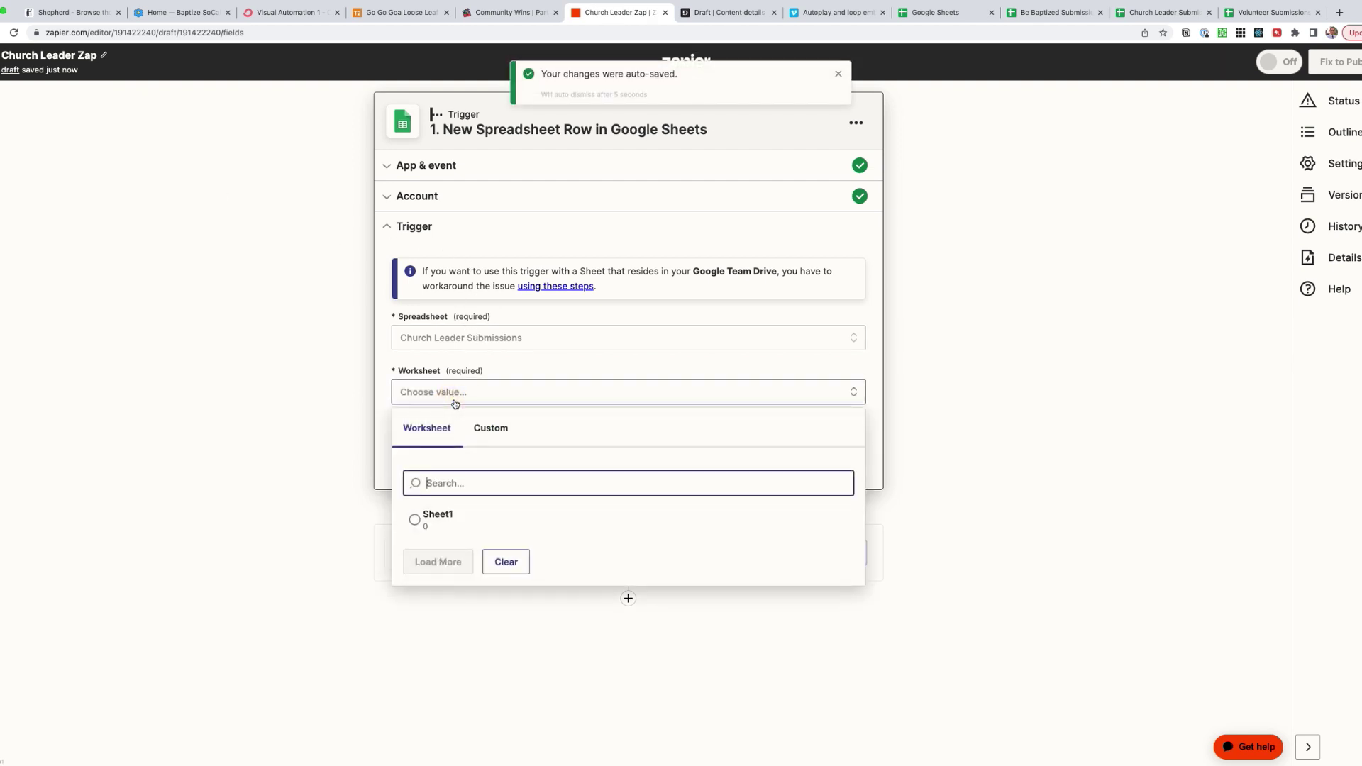
pyautogui.click(440, 520)
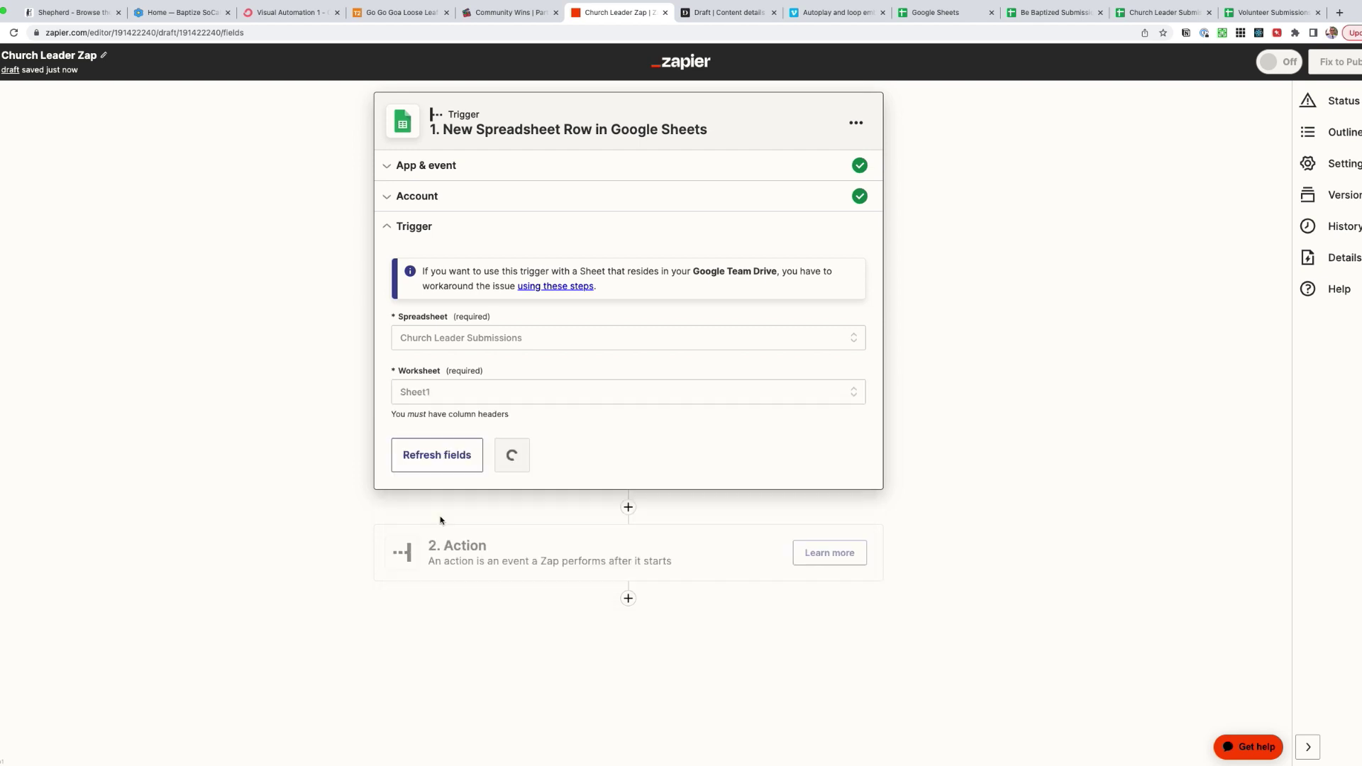
pyautogui.click(518, 464)
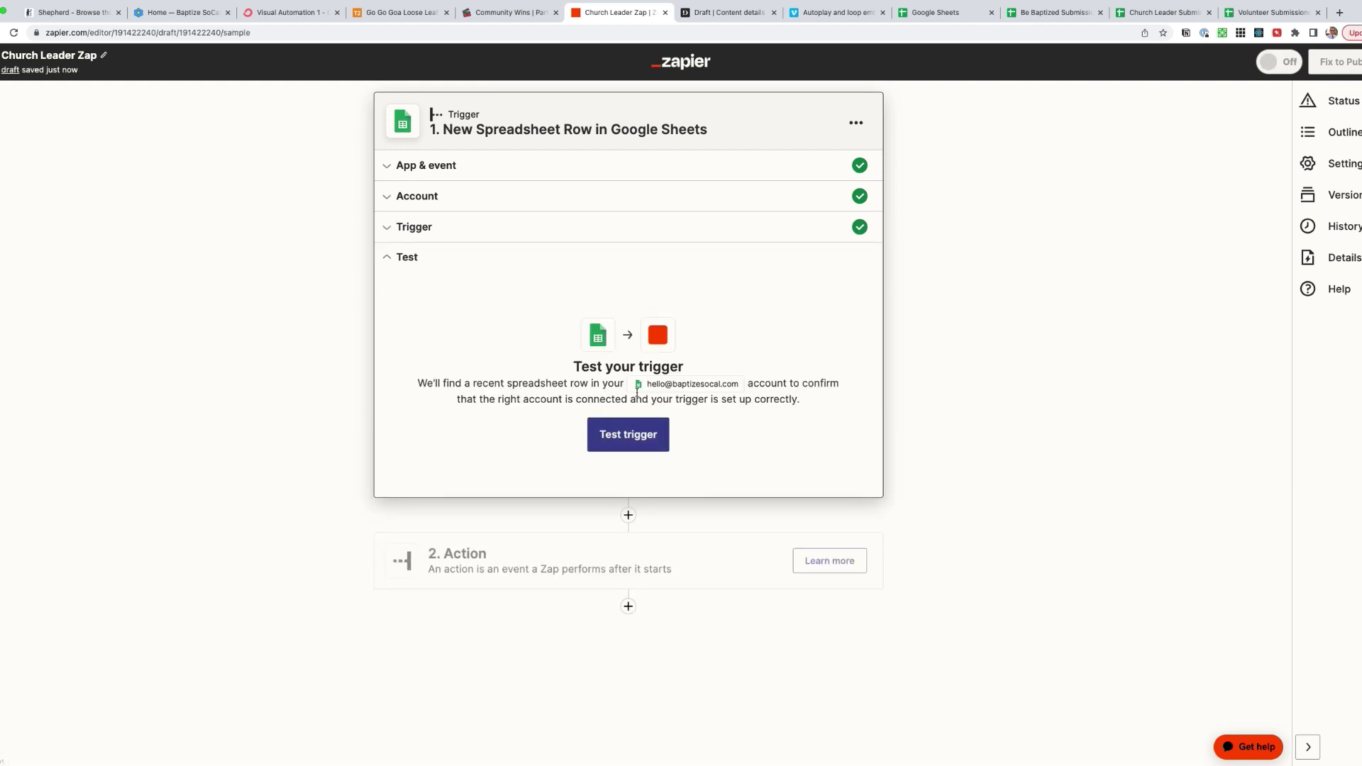
pyautogui.click(629, 440)
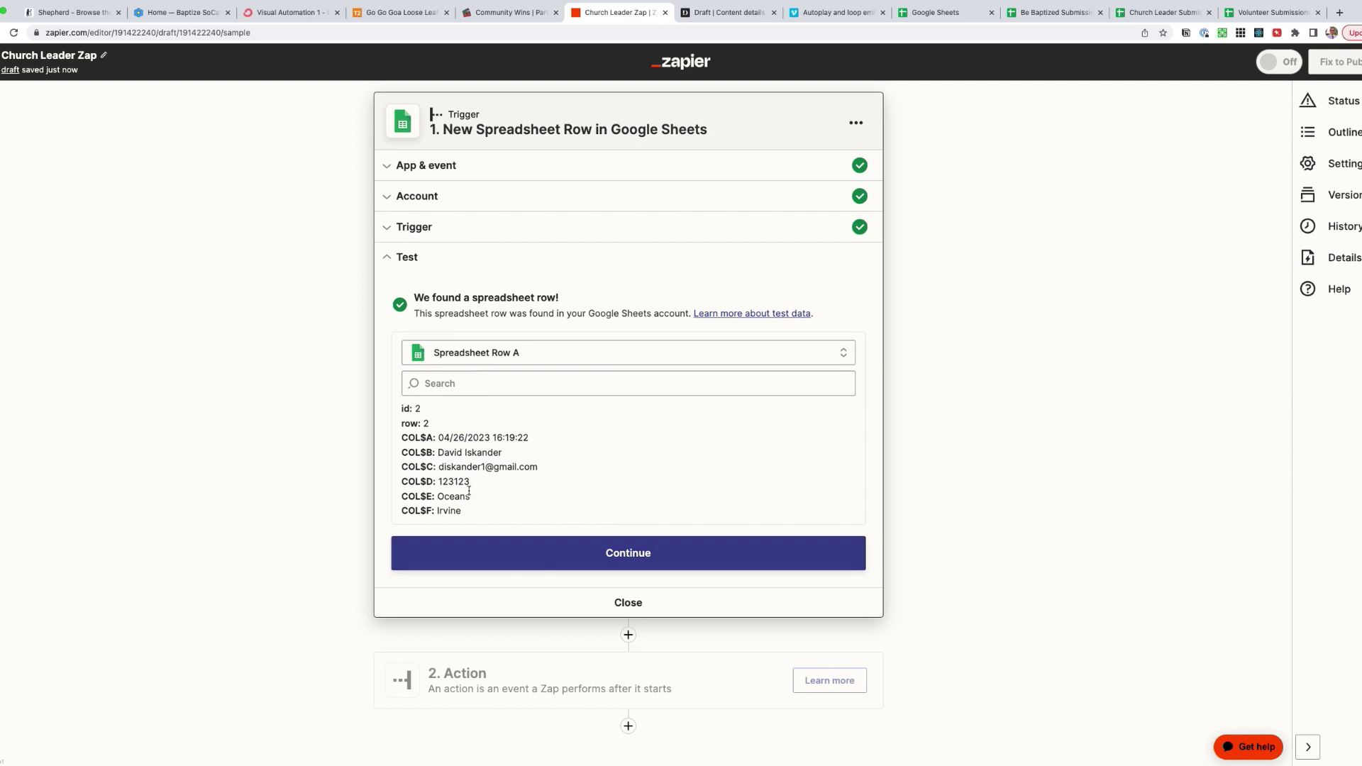
pyautogui.click(648, 552)
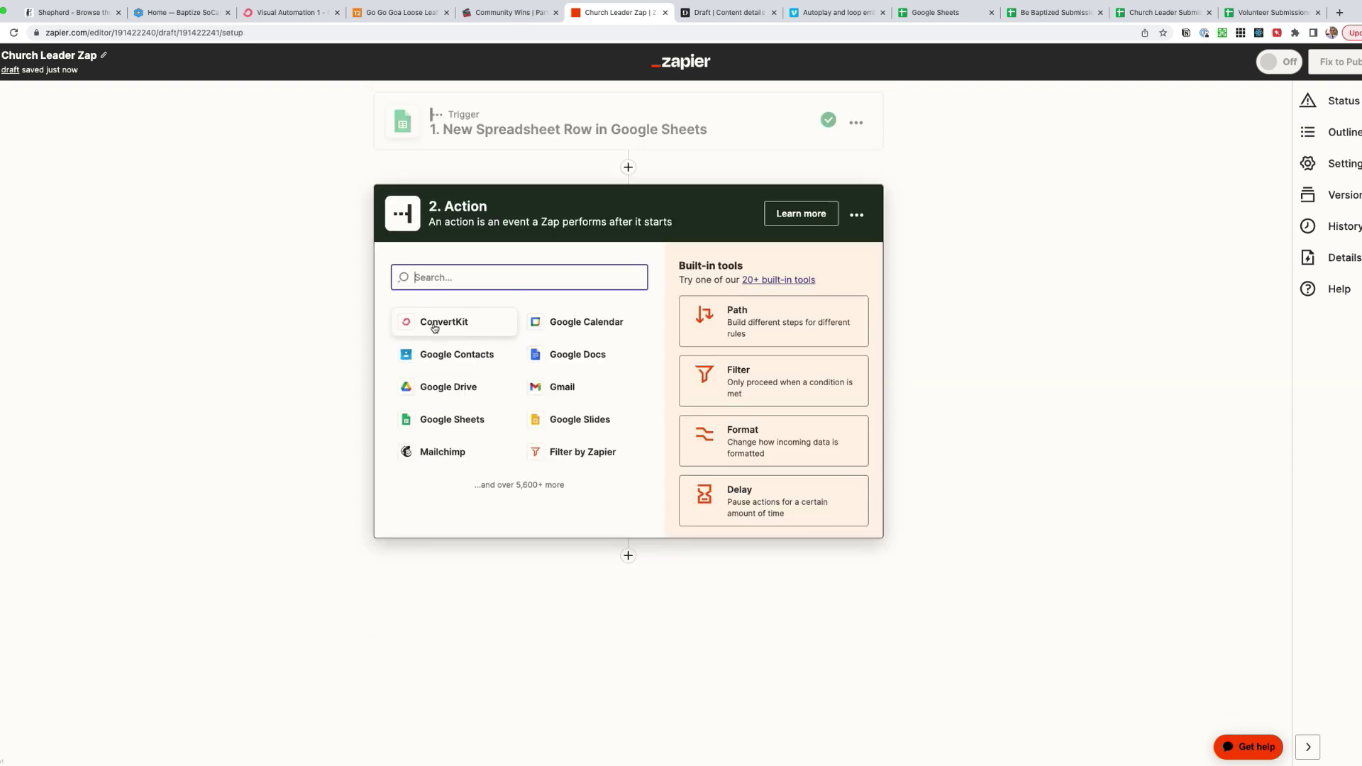
# - Make the action step ConvertKit's Add Tag to Subscriber event
pyautogui.click(434, 326)
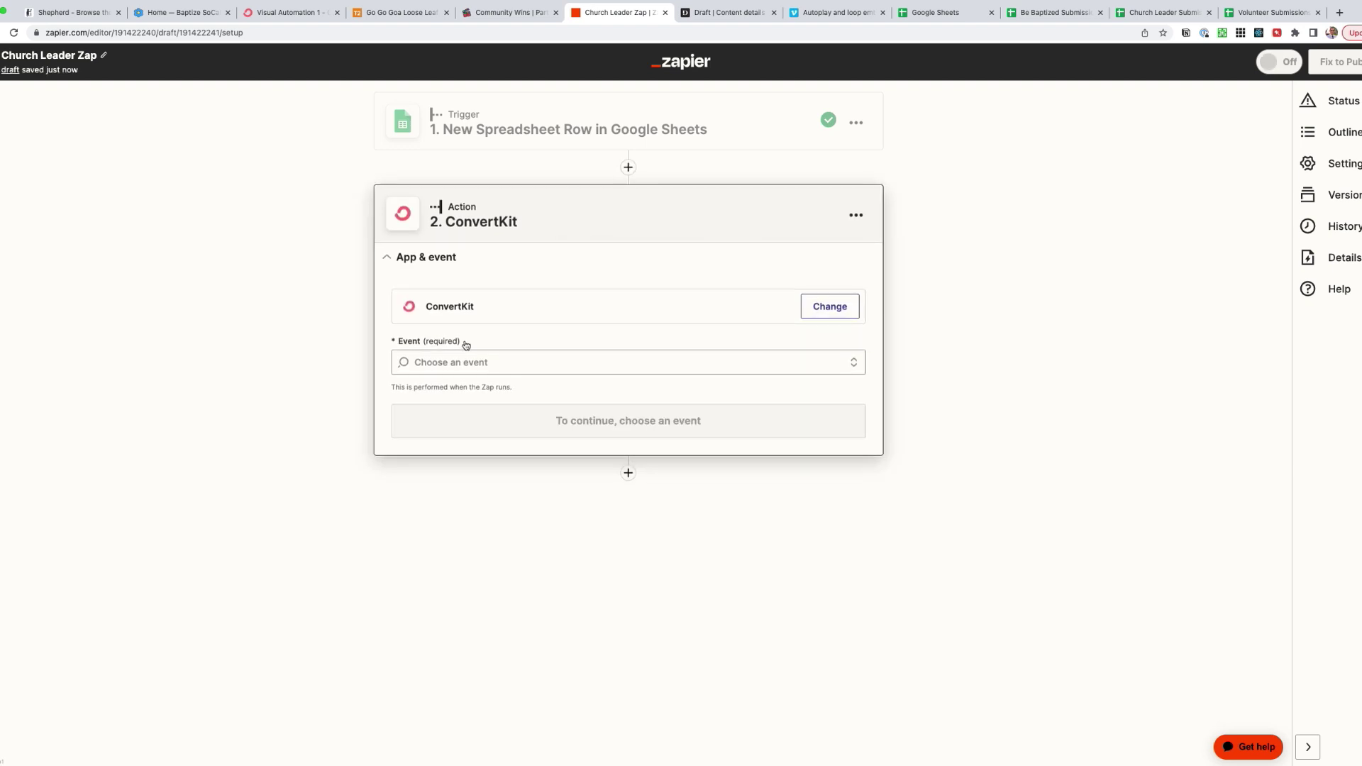
pyautogui.click(478, 363)
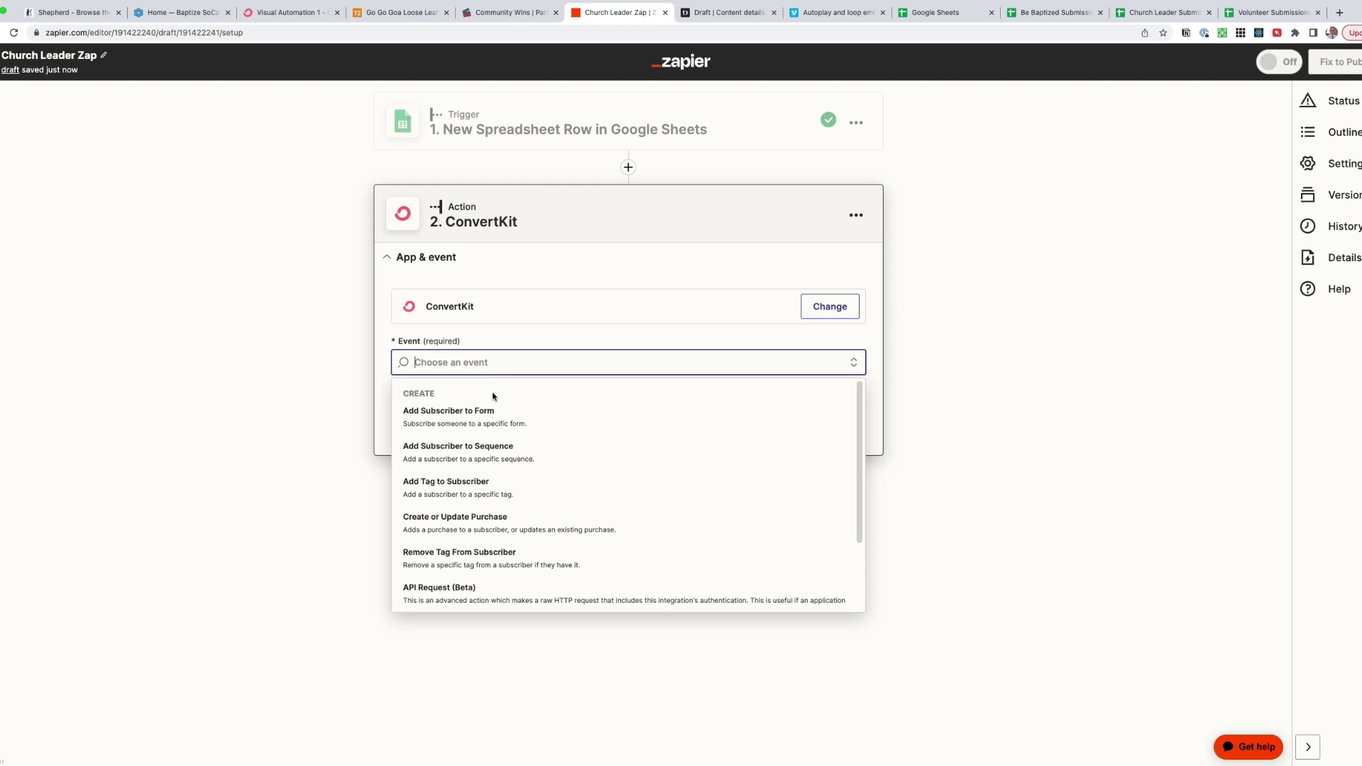
pyautogui.scroll(5, 517, 441)
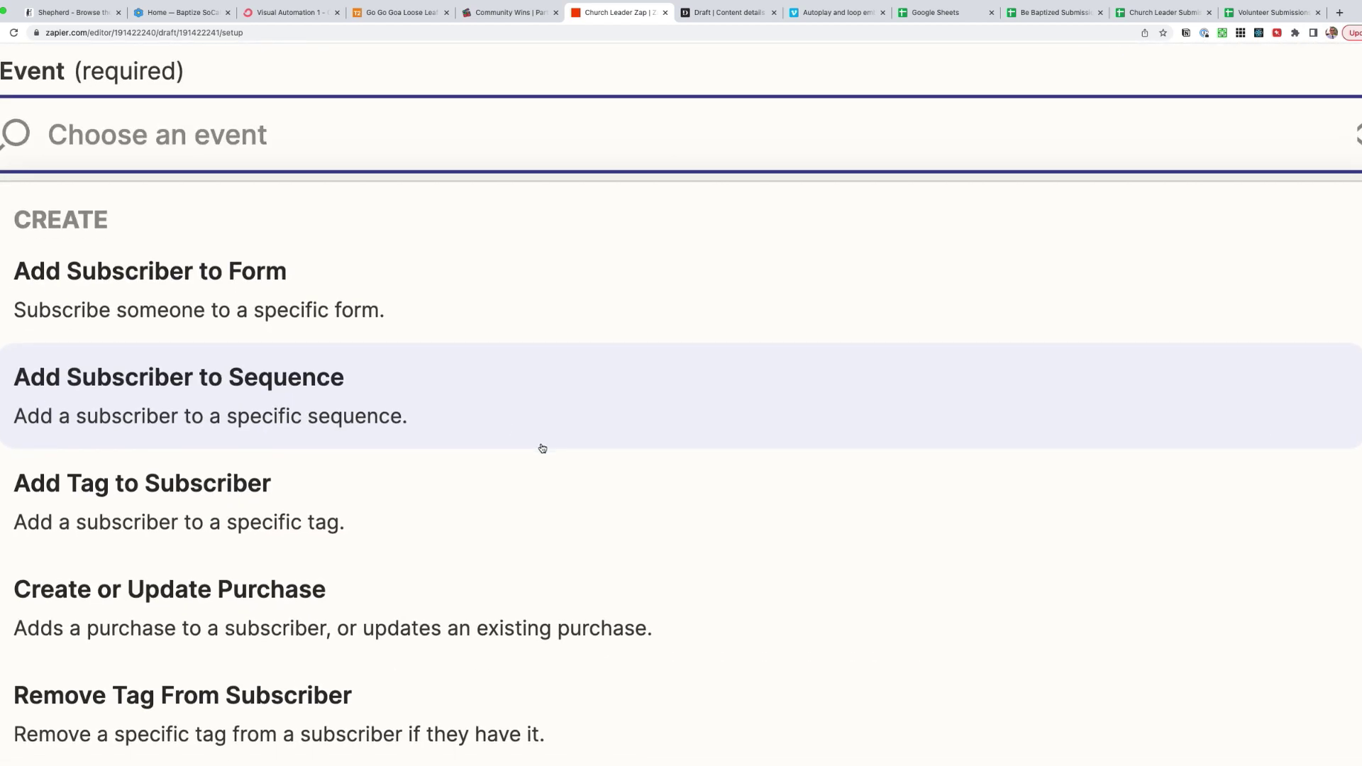
pyautogui.scroll(1, 268, 319)
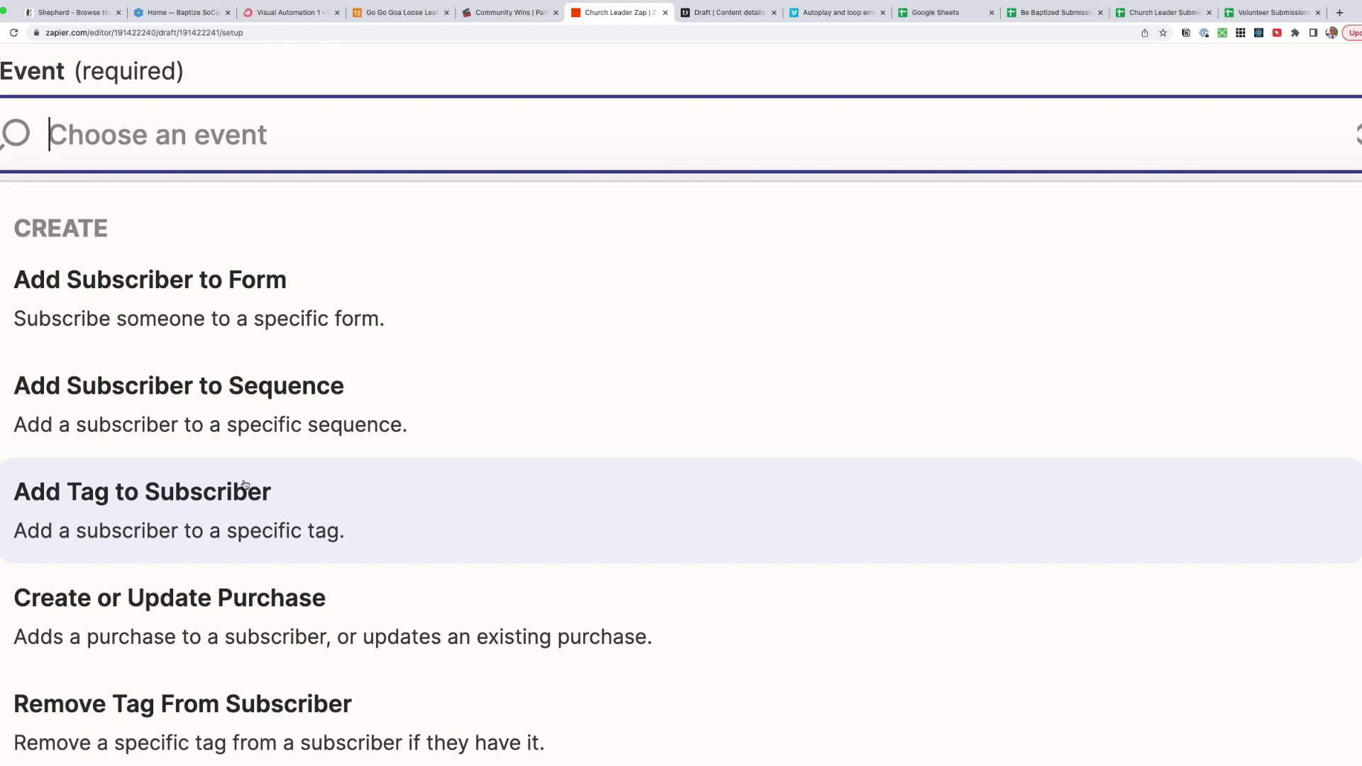
pyautogui.click(250, 492)
pyautogui.rightClick(426, 395)
pyautogui.click(681, 310)
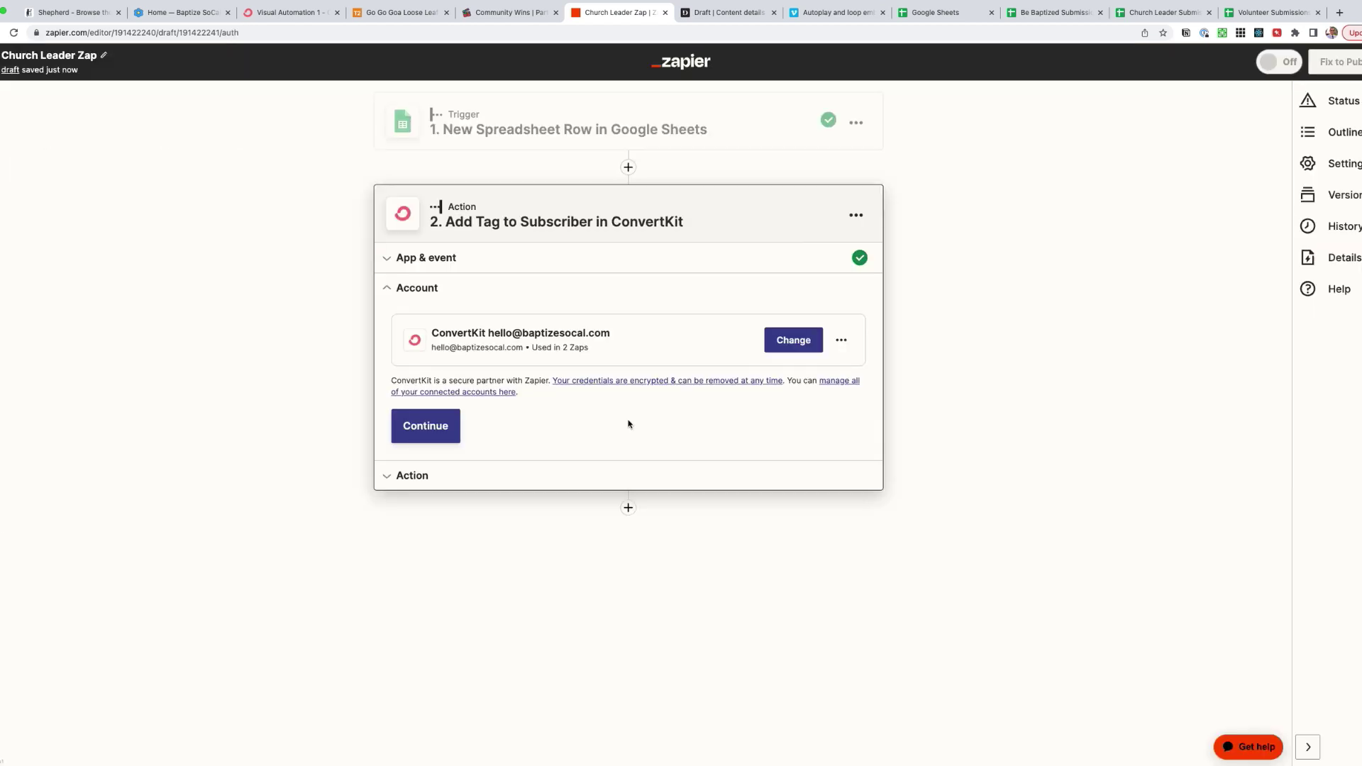
# - Confirm the ConvertKit account and choose the Church tag
pyautogui.click(434, 429)
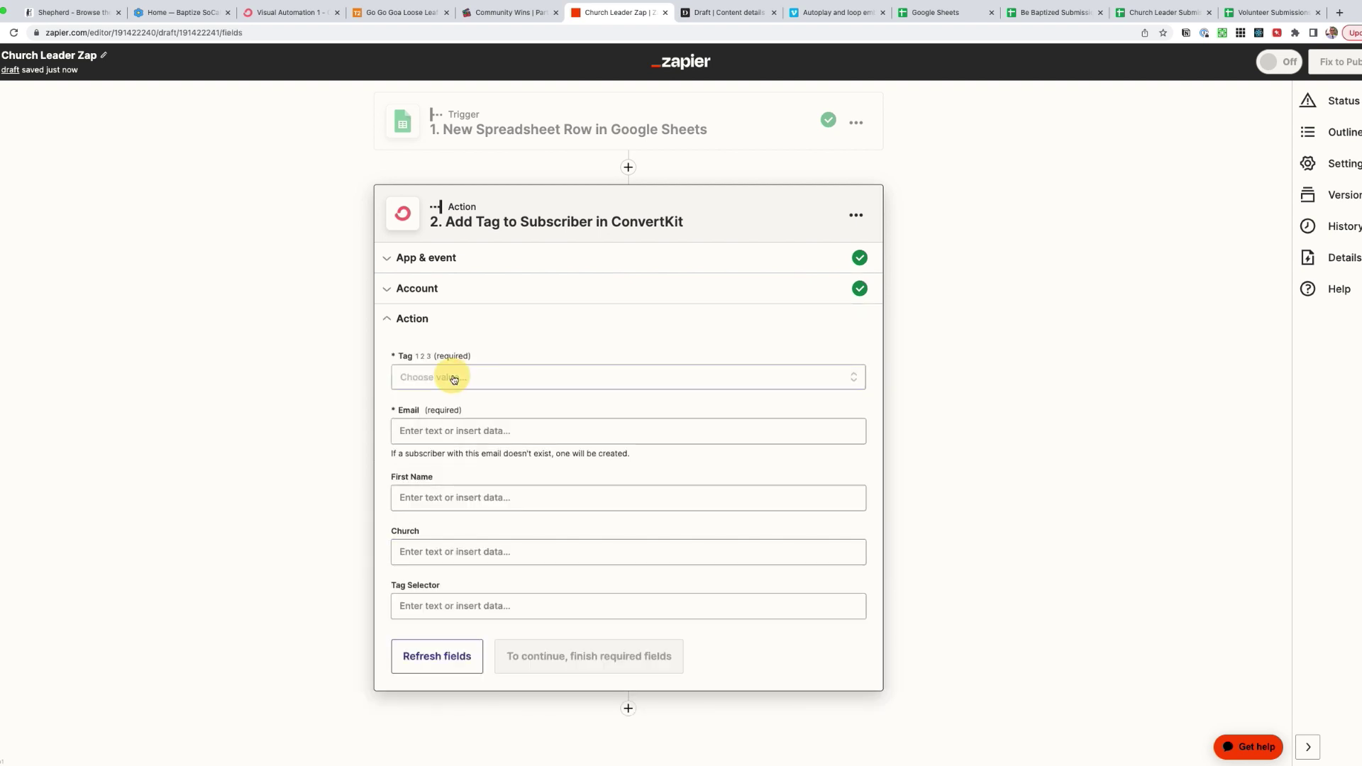
pyautogui.click(457, 378)
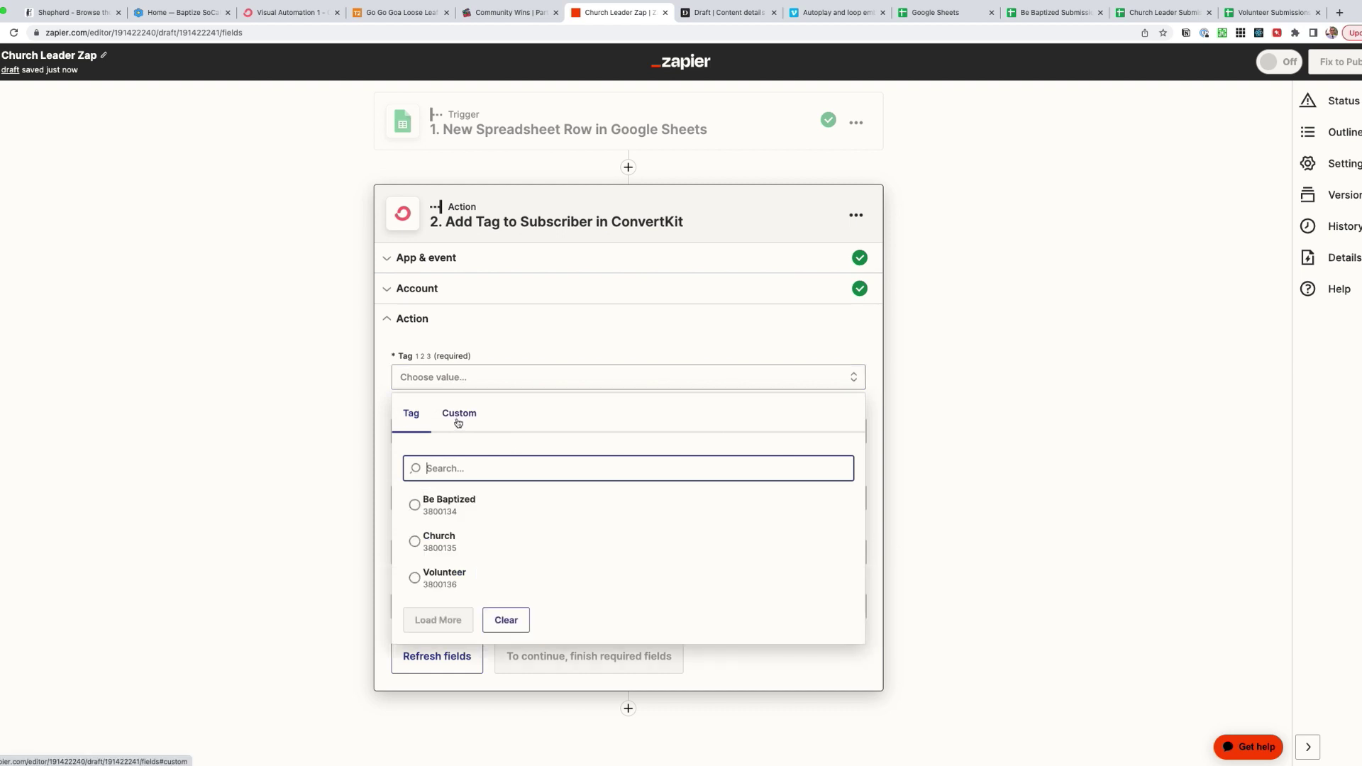
pyautogui.click(439, 545)
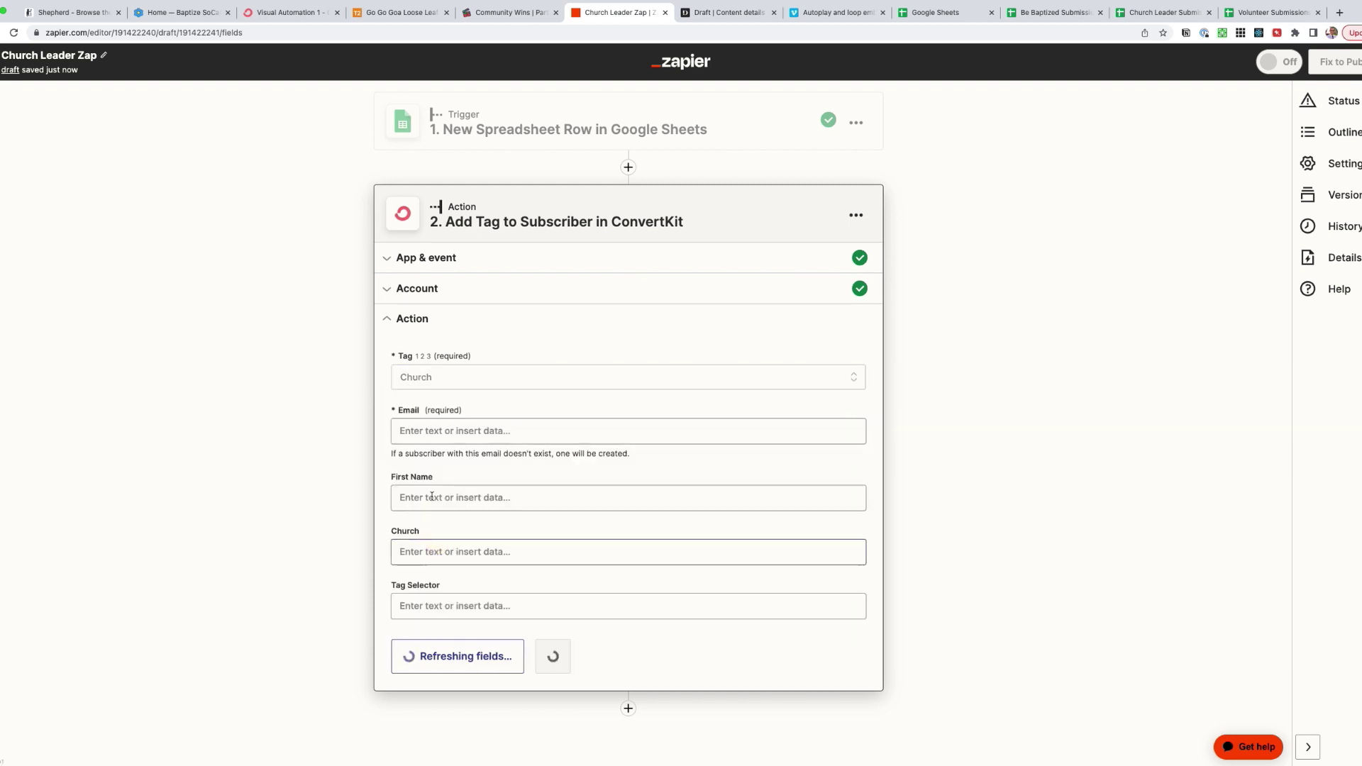
# - Map the sheet's Email into Email and Name into First Name
pyautogui.click(418, 433)
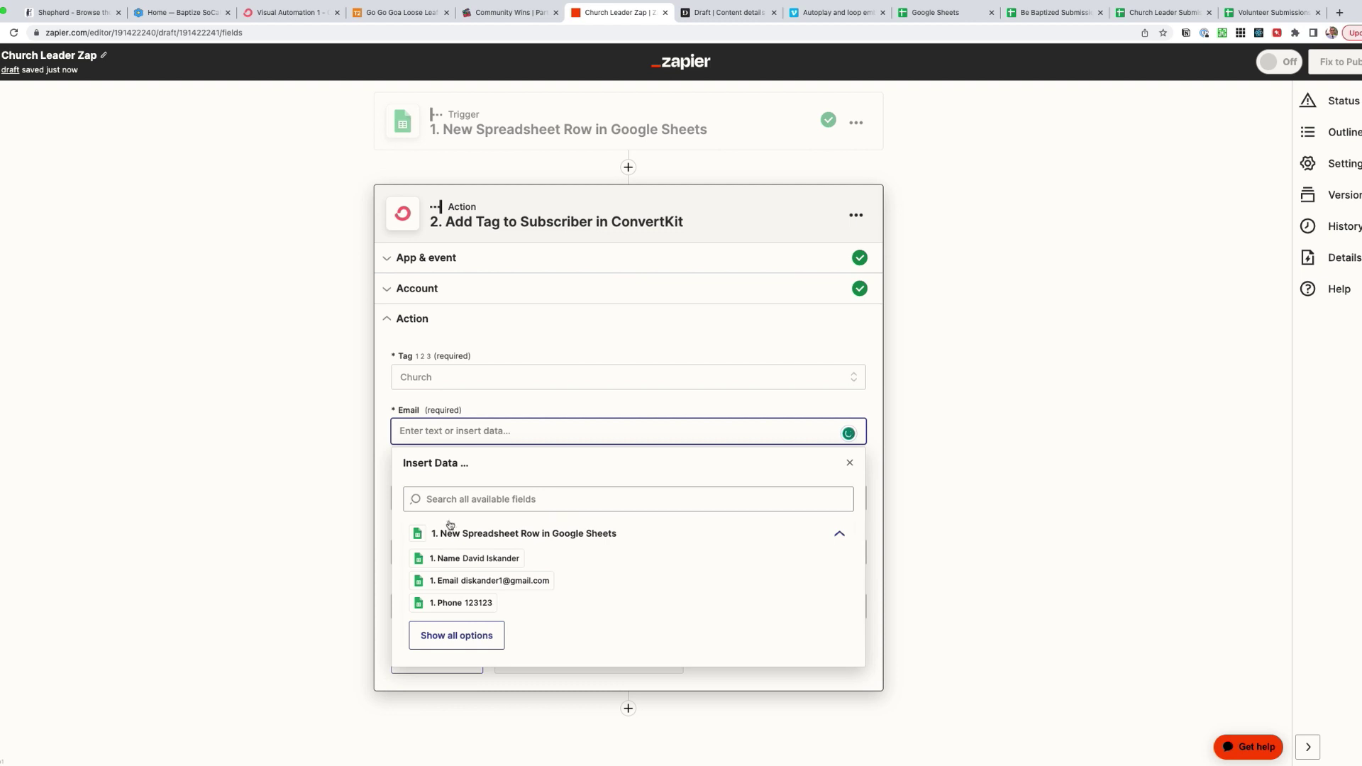
pyautogui.click(454, 637)
pyautogui.click(454, 583)
pyautogui.click(518, 401)
pyautogui.click(435, 497)
pyautogui.click(467, 626)
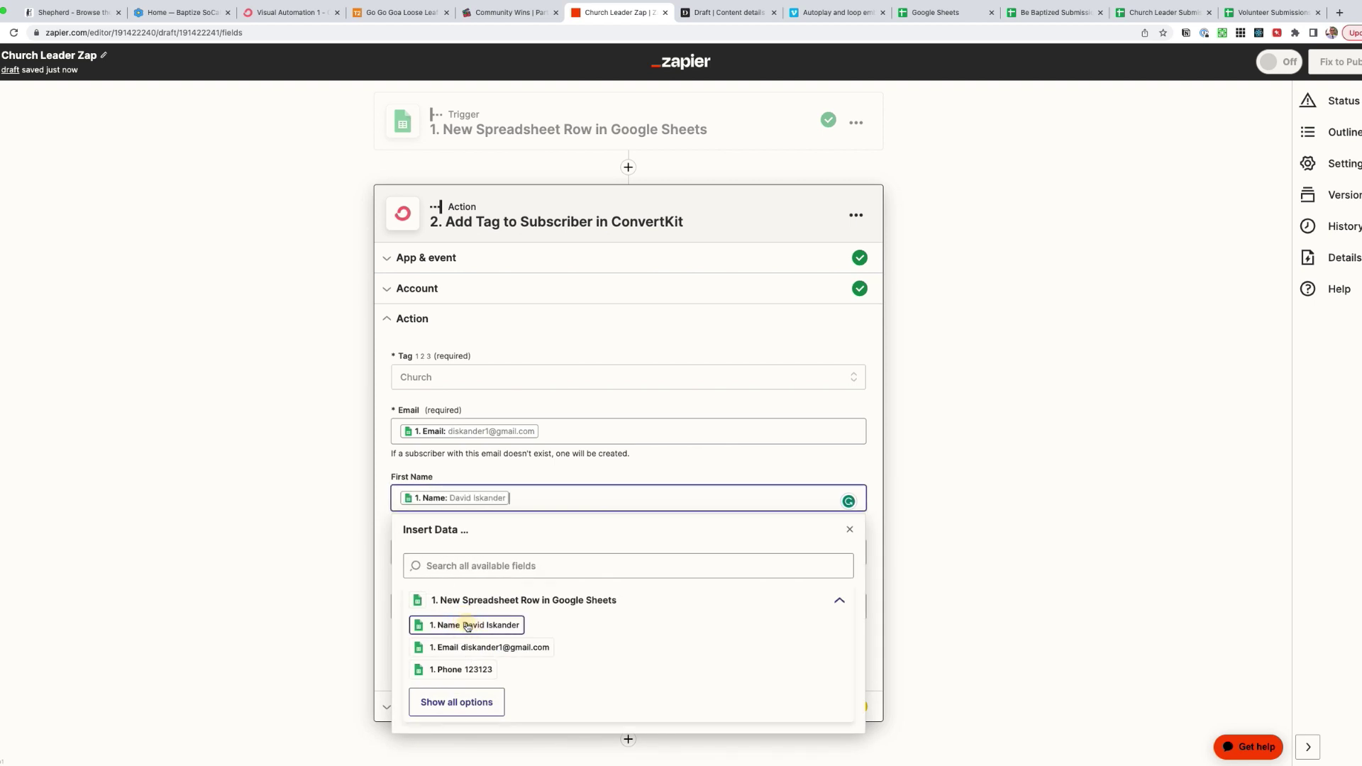
pyautogui.click(497, 475)
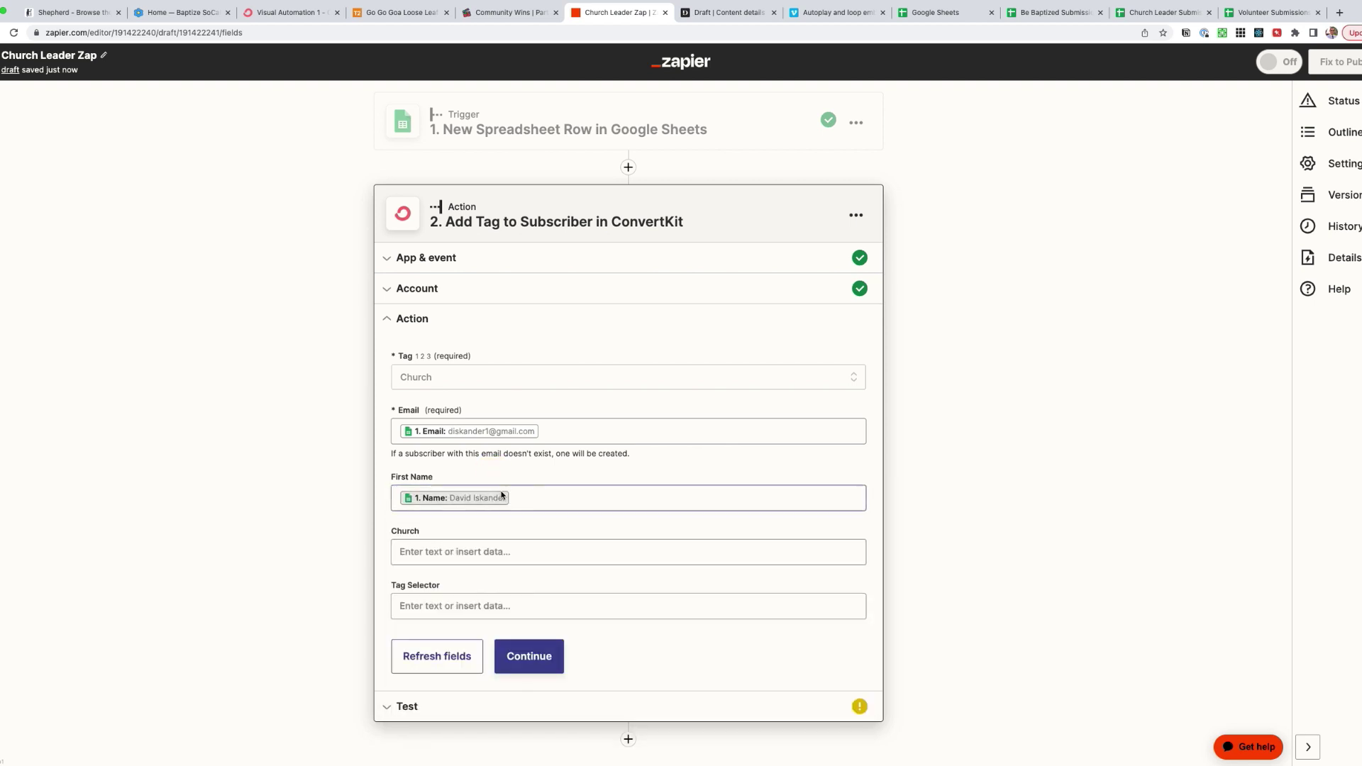
# - Map the sheet's Church into Church, leaving Tag Selector empty
pyautogui.click(452, 554)
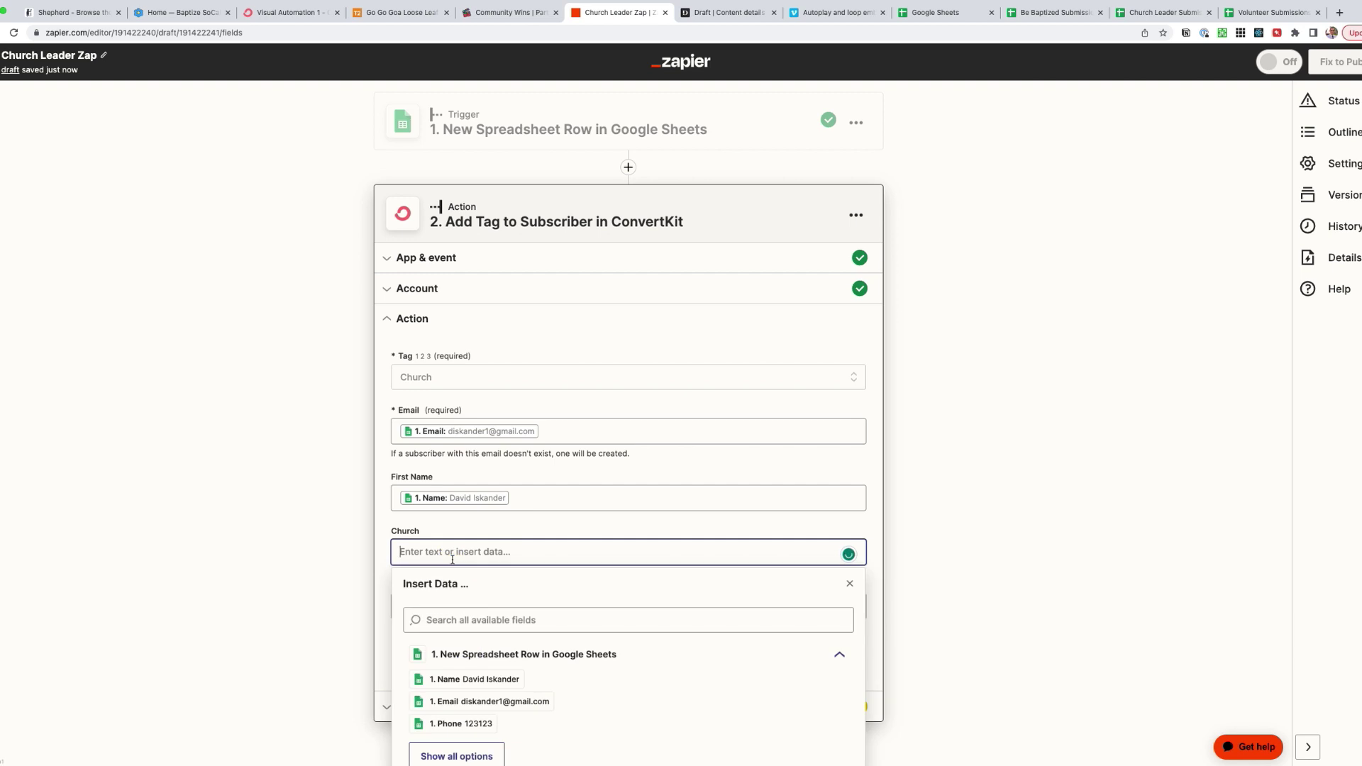
pyautogui.click(458, 588)
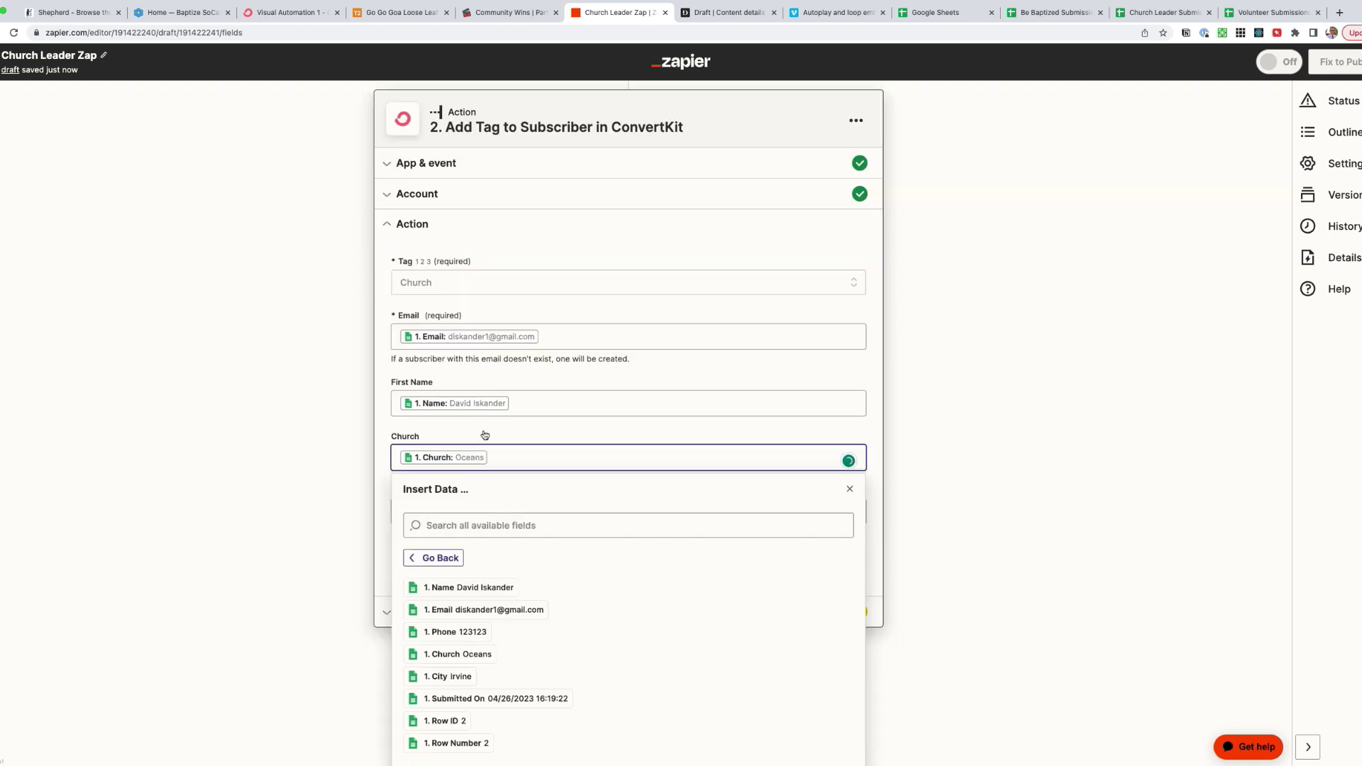
pyautogui.click(456, 582)
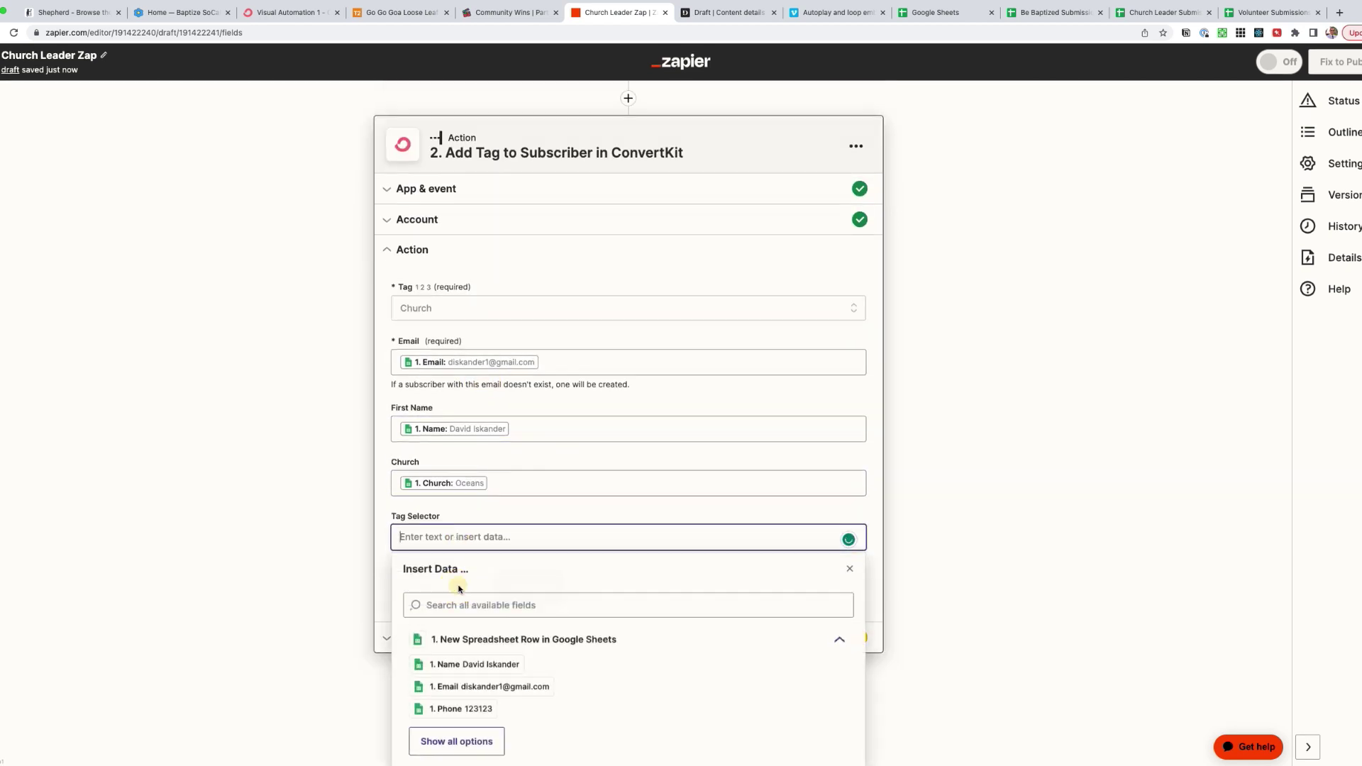
pyautogui.press('Escape')
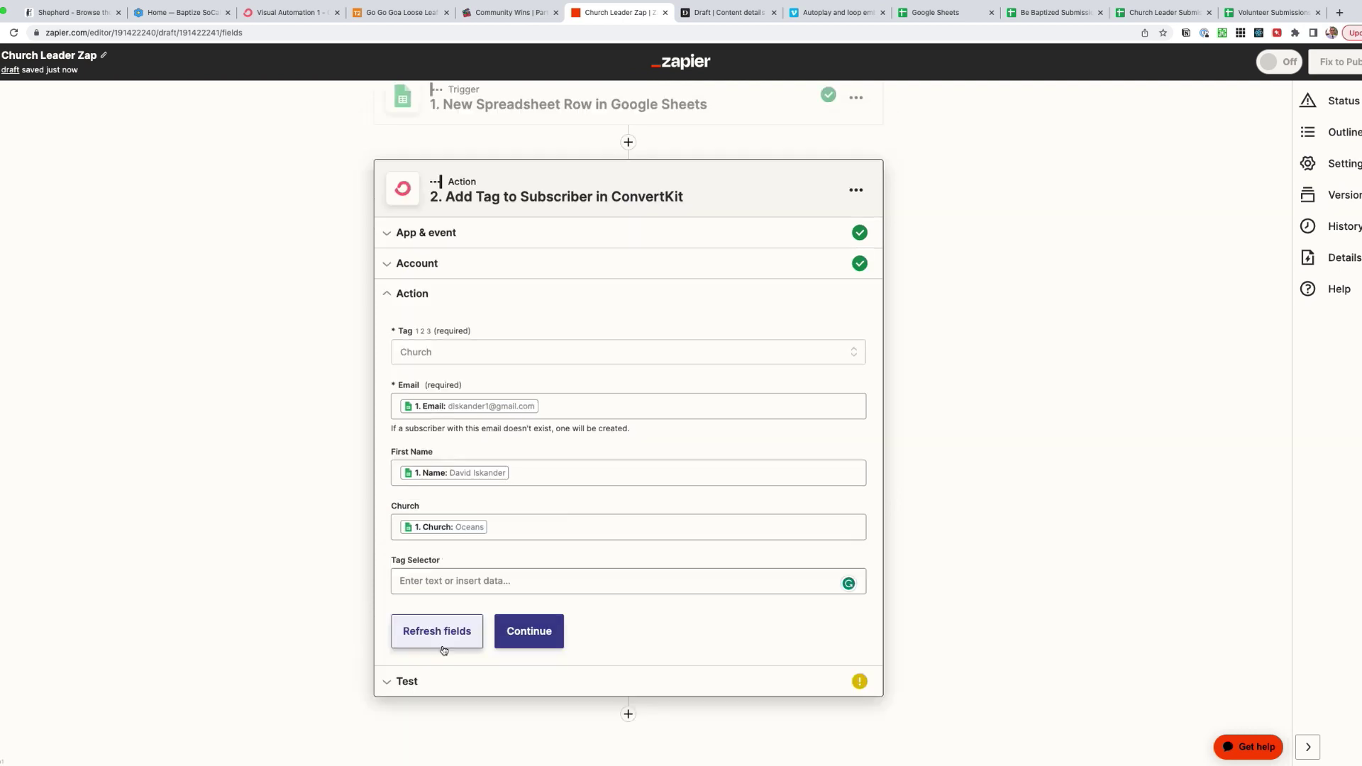
pyautogui.click(297, 14)
# - On a subscriber's page, rename the Tag Selector custom field to City
pyautogui.click(346, 87)
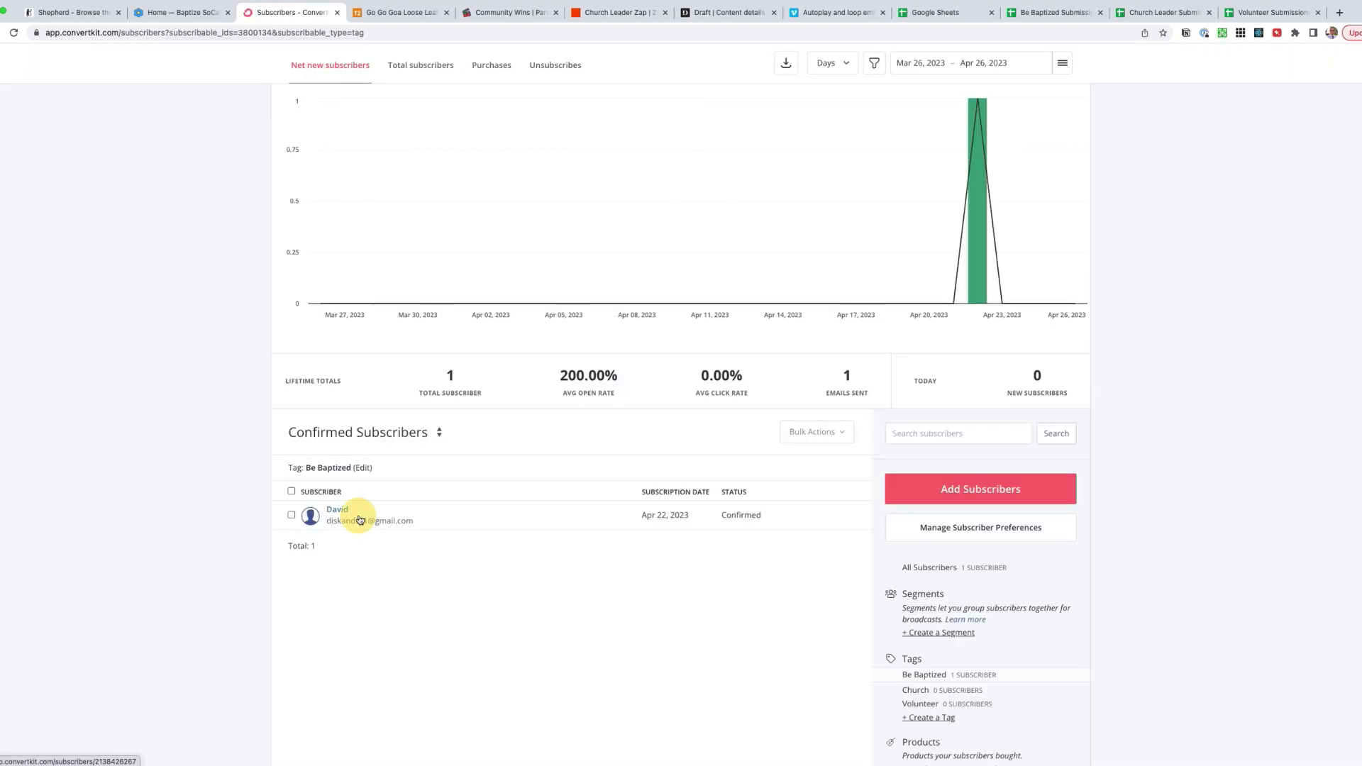
pyautogui.click(350, 517)
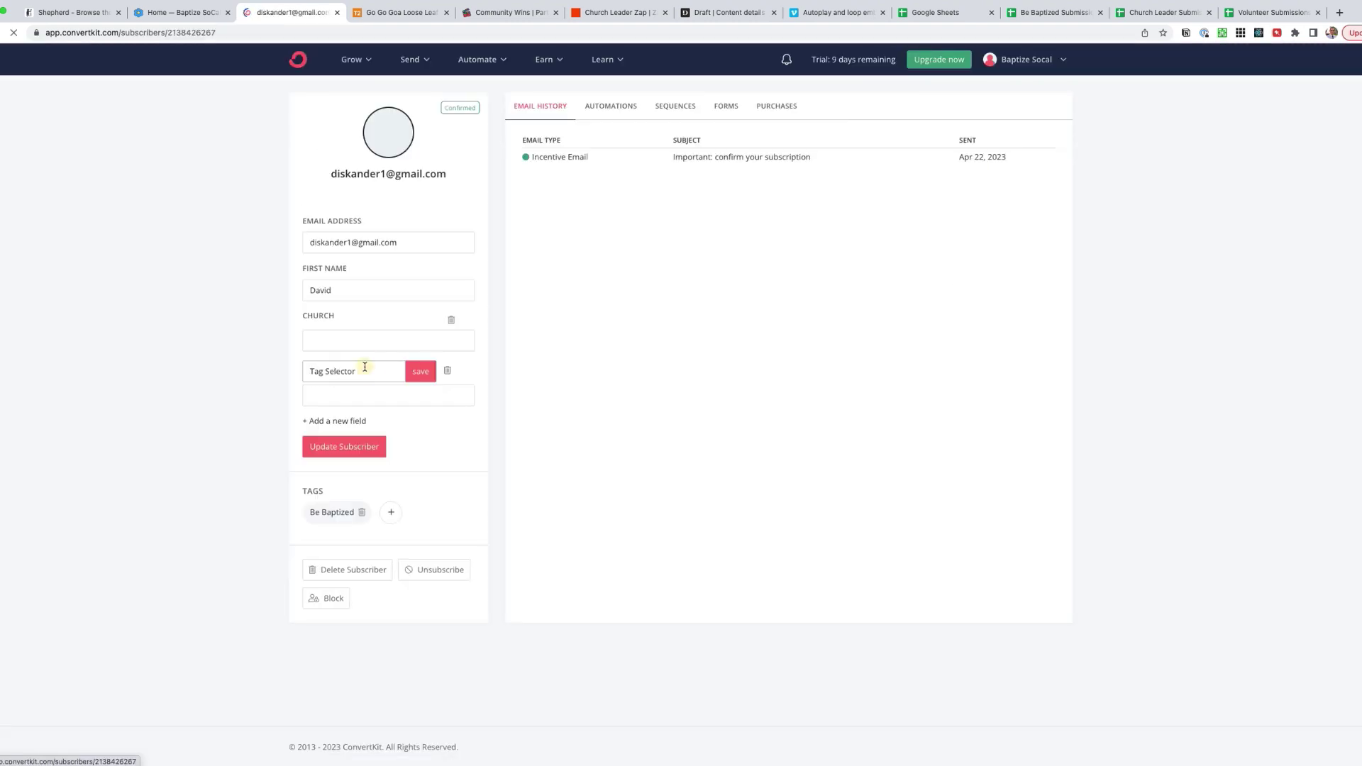
pyautogui.tripleClick(365, 367)
pyautogui.write('City')
pyautogui.click(420, 370)
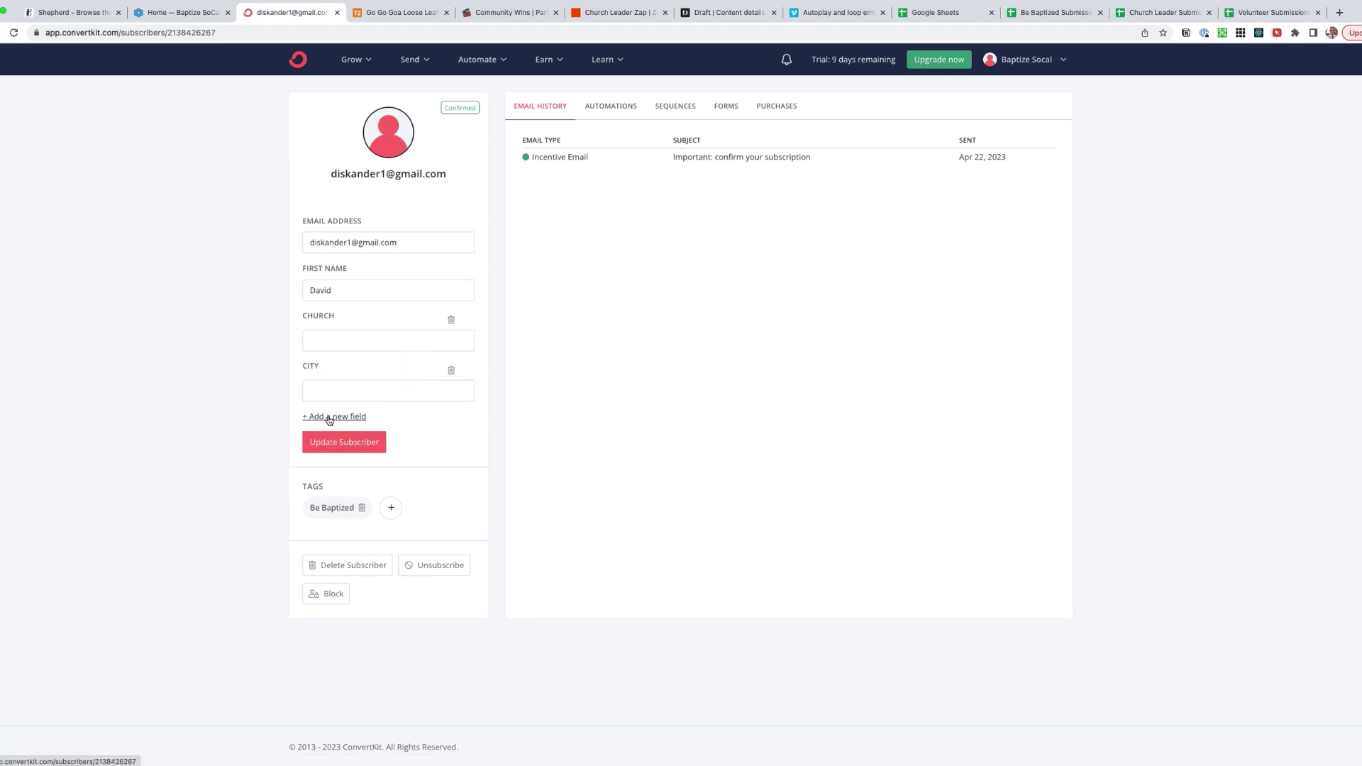
# - Add a Phone # custom field and update the subscriber
pyautogui.click(329, 419)
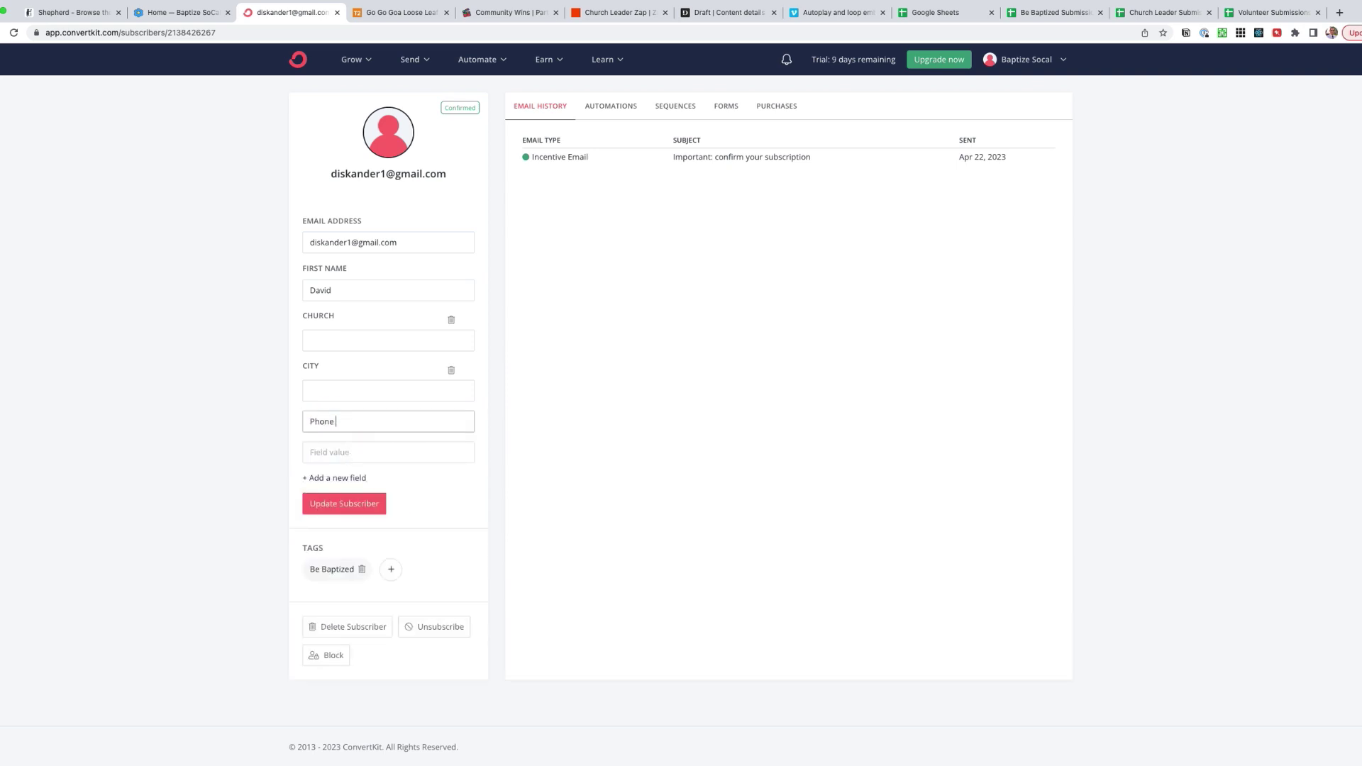
pyautogui.click(346, 454)
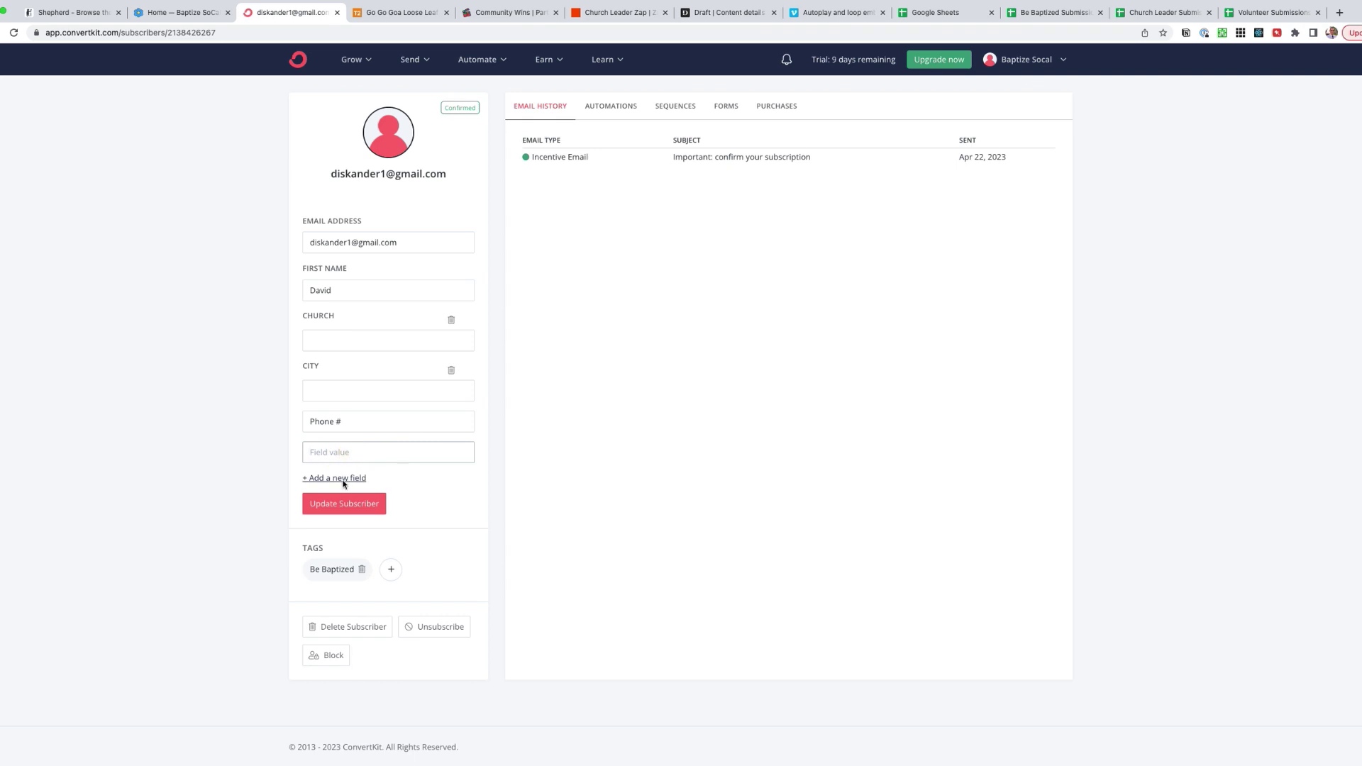
pyautogui.click(349, 503)
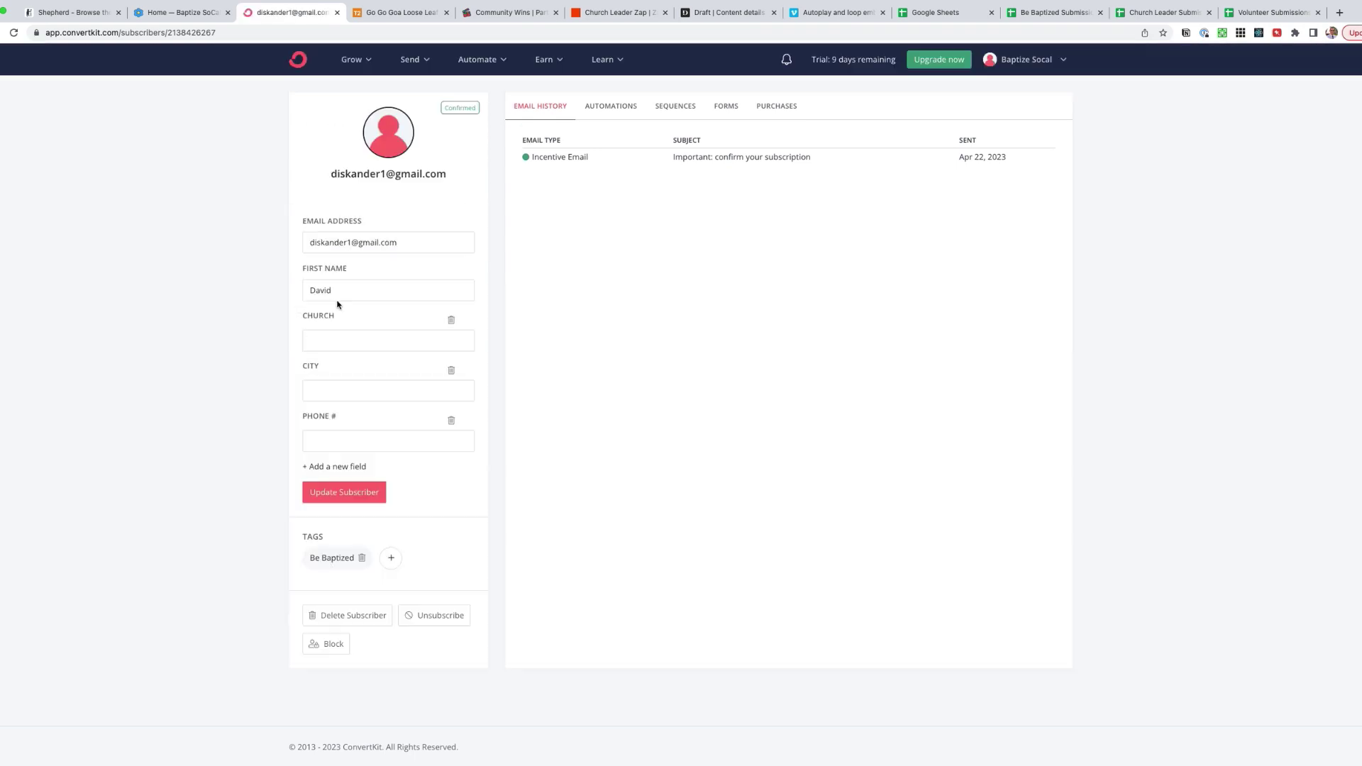
pyautogui.click(181, 16)
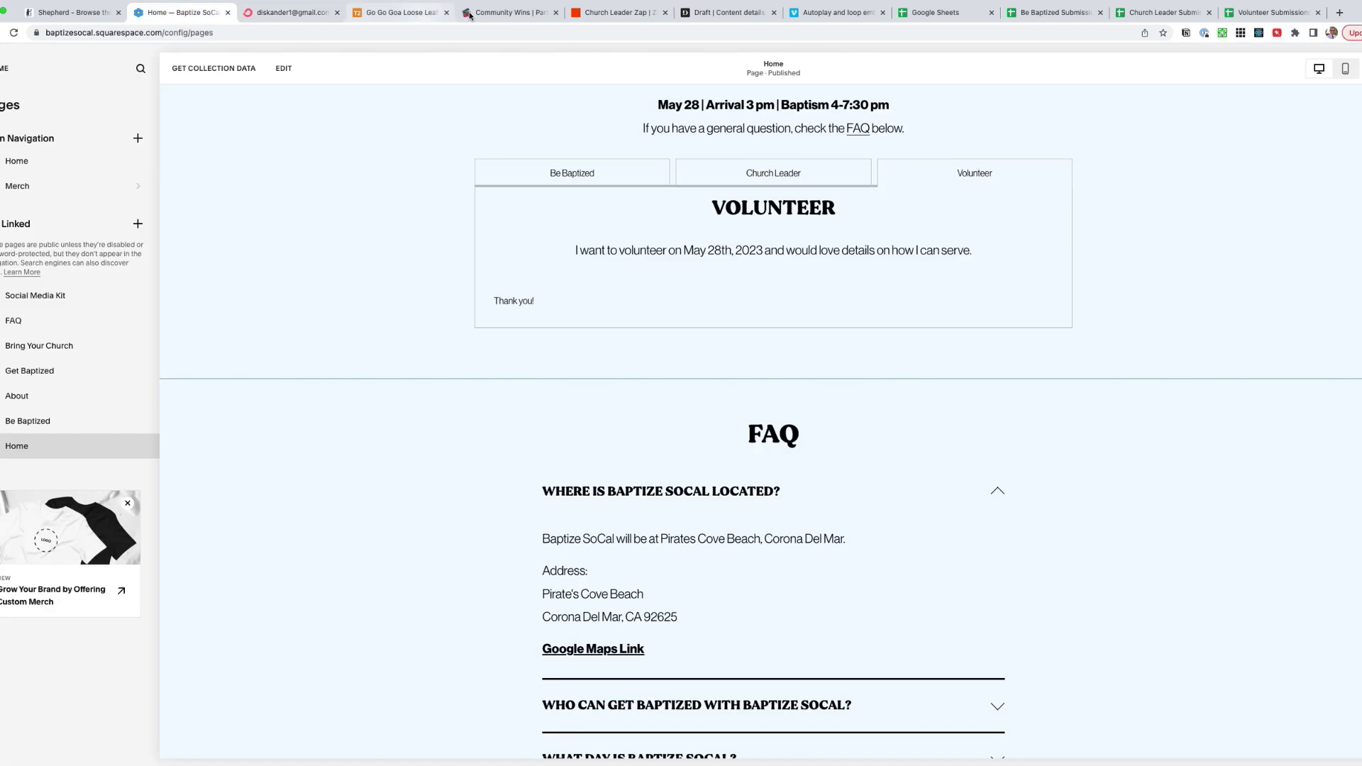
# - Refresh the ConvertKit fields and map the sheet's City and Phone into City and Phone #
pyautogui.click(622, 14)
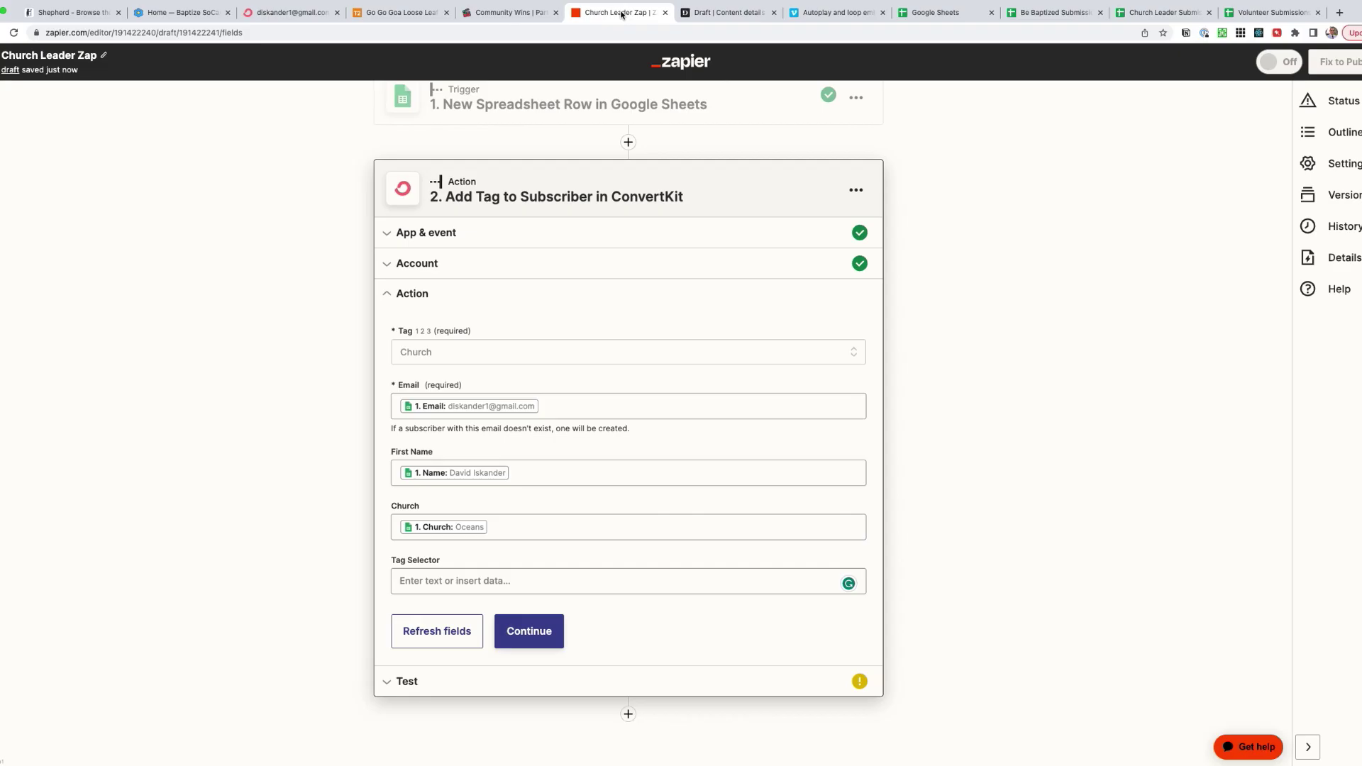
pyautogui.click(438, 631)
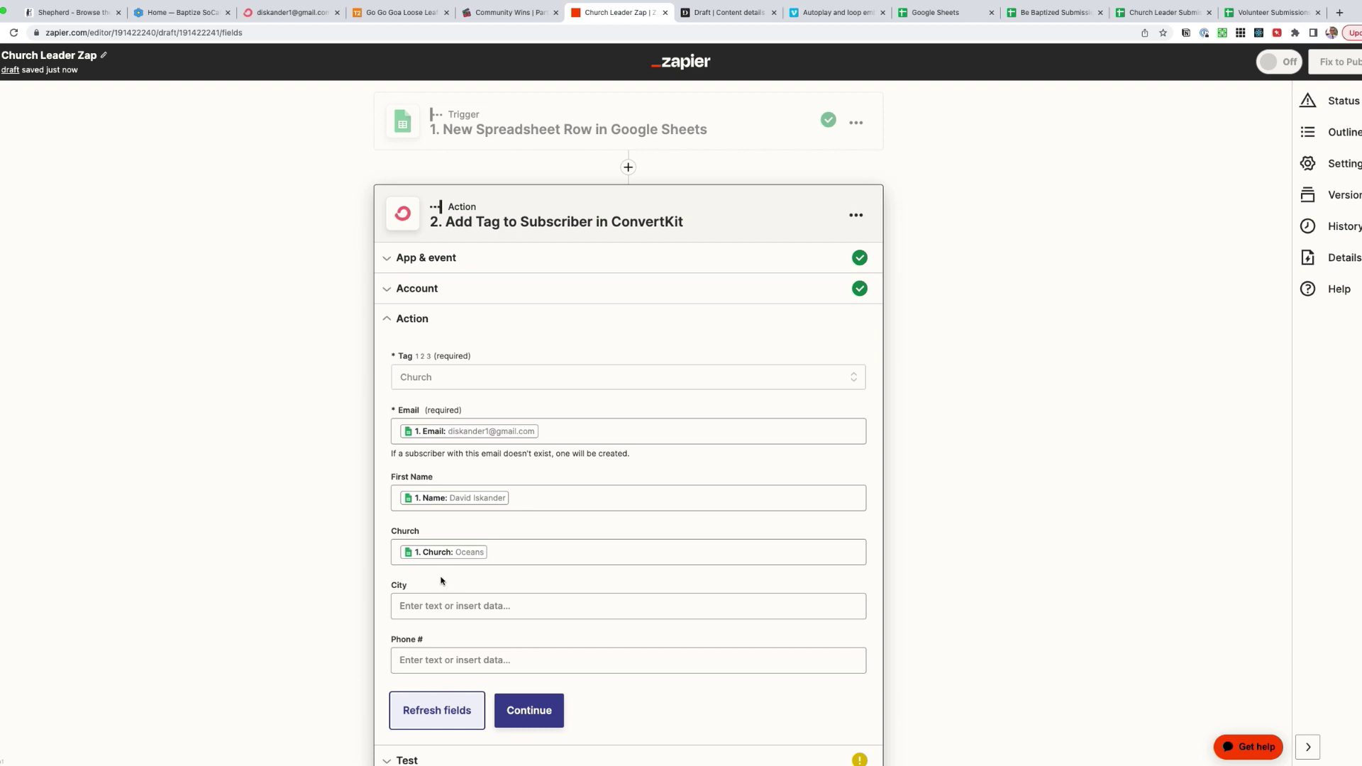
pyautogui.scroll(-1, 446, 603)
pyautogui.click(446, 526)
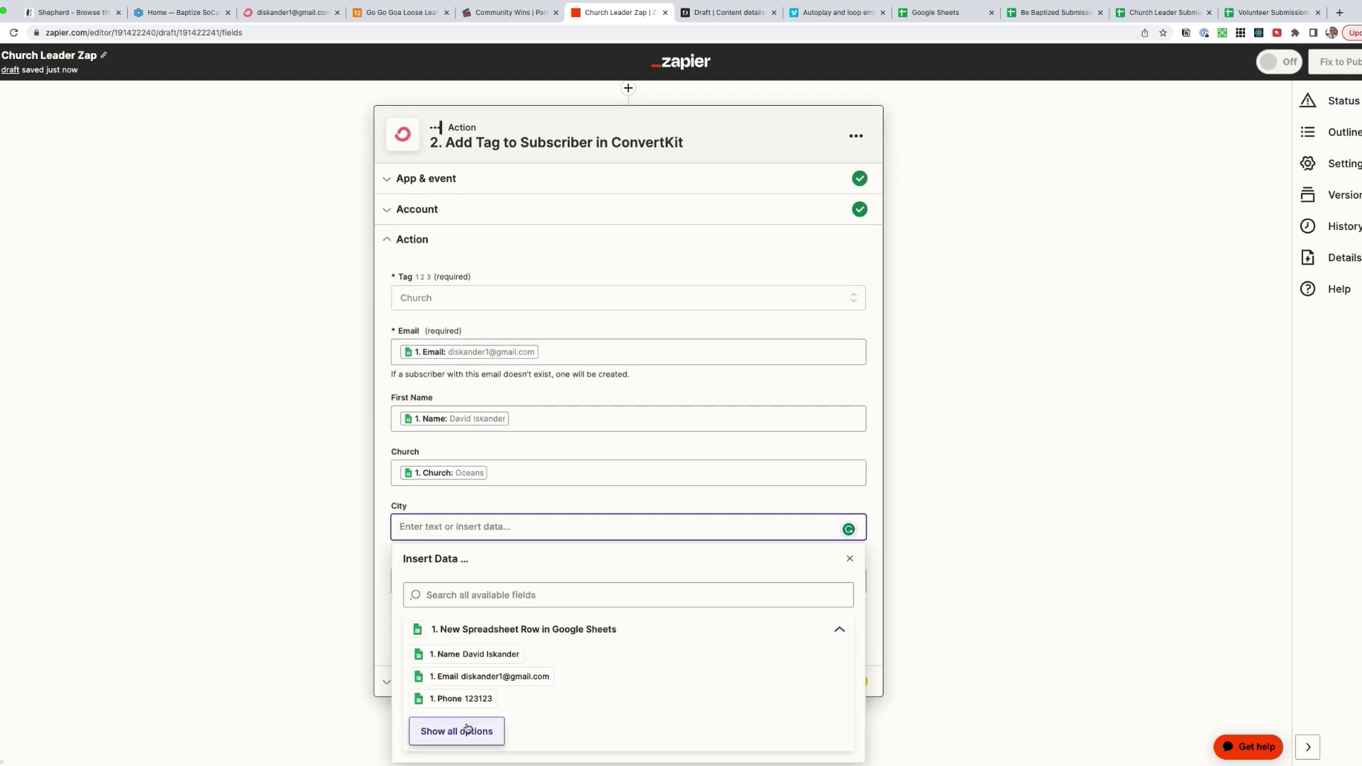
pyautogui.click(428, 673)
pyautogui.click(444, 582)
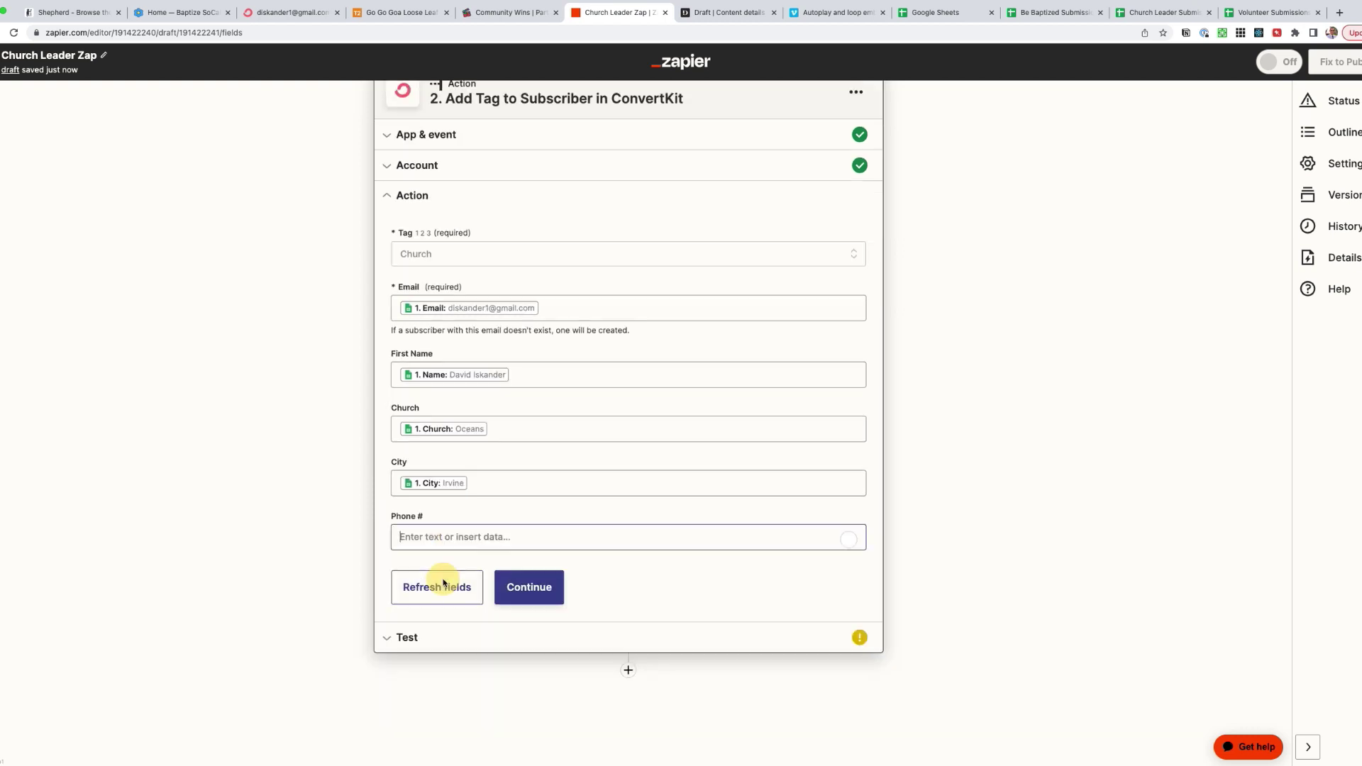
pyautogui.click(436, 703)
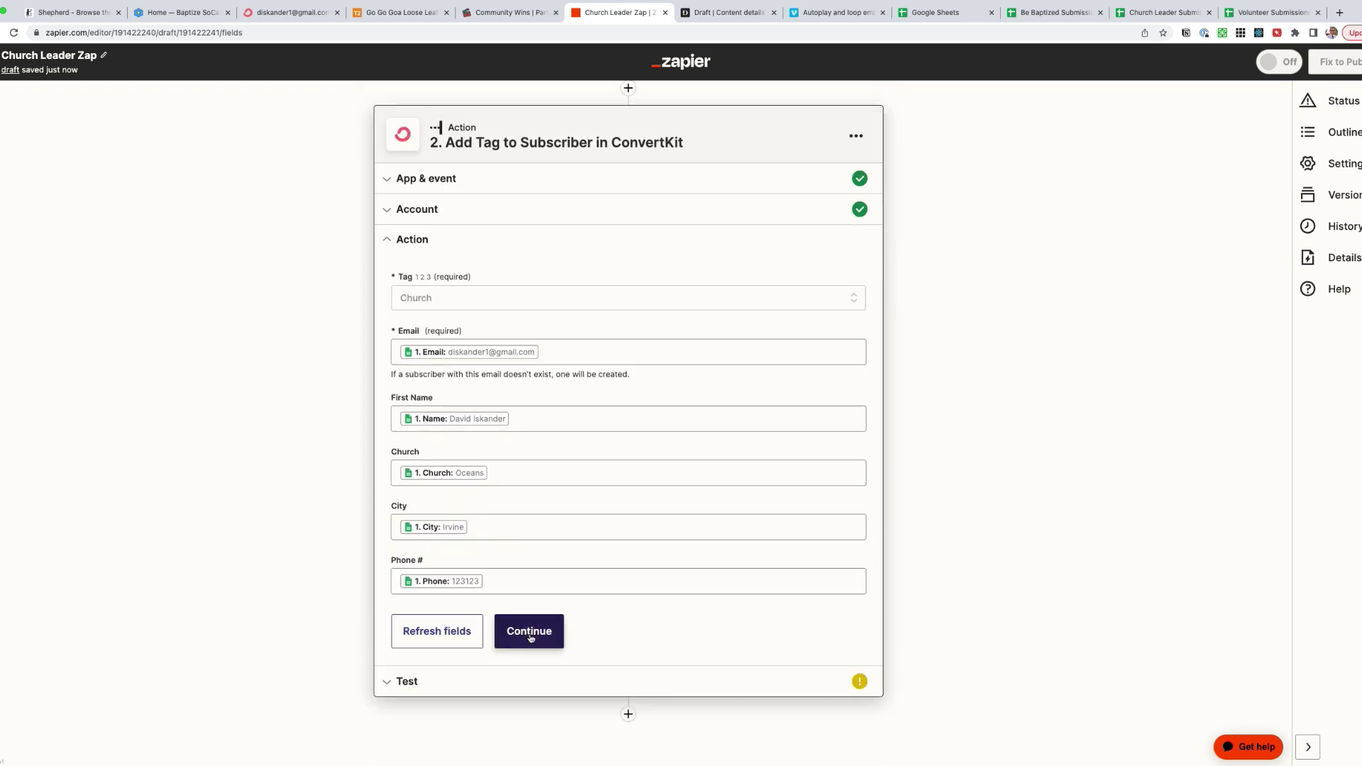
pyautogui.click(529, 636)
# - Test the action in ConvertKit, then publish the Church Leader Zap and turn it on
pyautogui.click(522, 603)
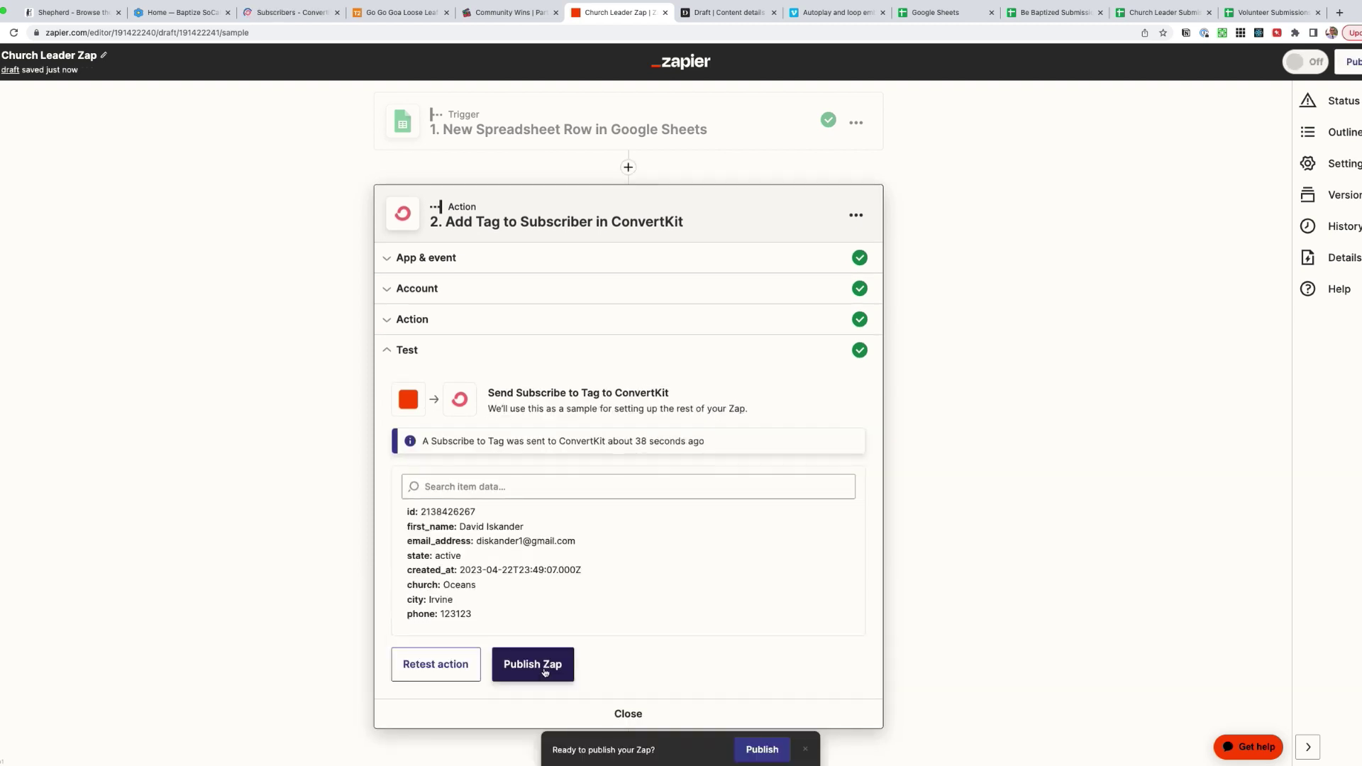
pyautogui.click(545, 671)
pyautogui.click(681, 423)
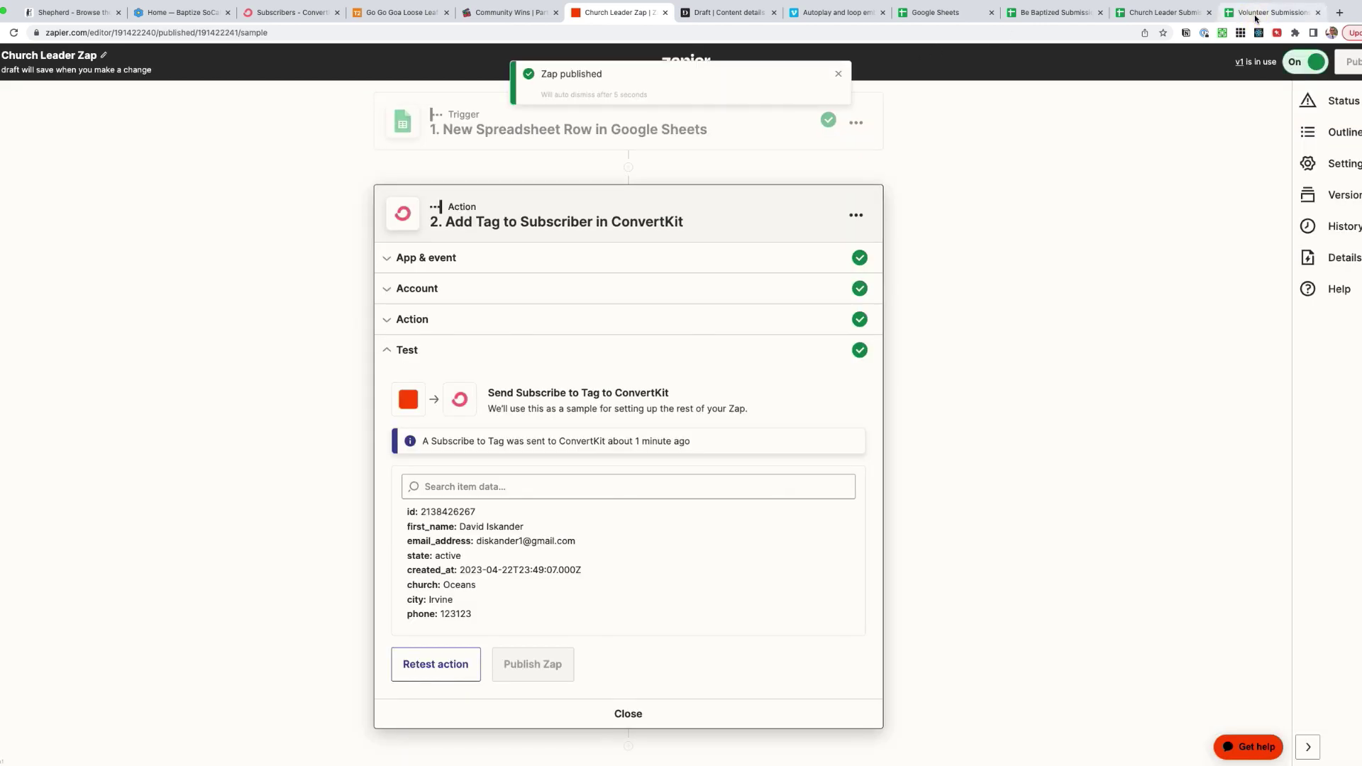
pyautogui.click(1269, 12)
# - Replace the e-mail in cell C2 with a new test address
pyautogui.click(132, 156)
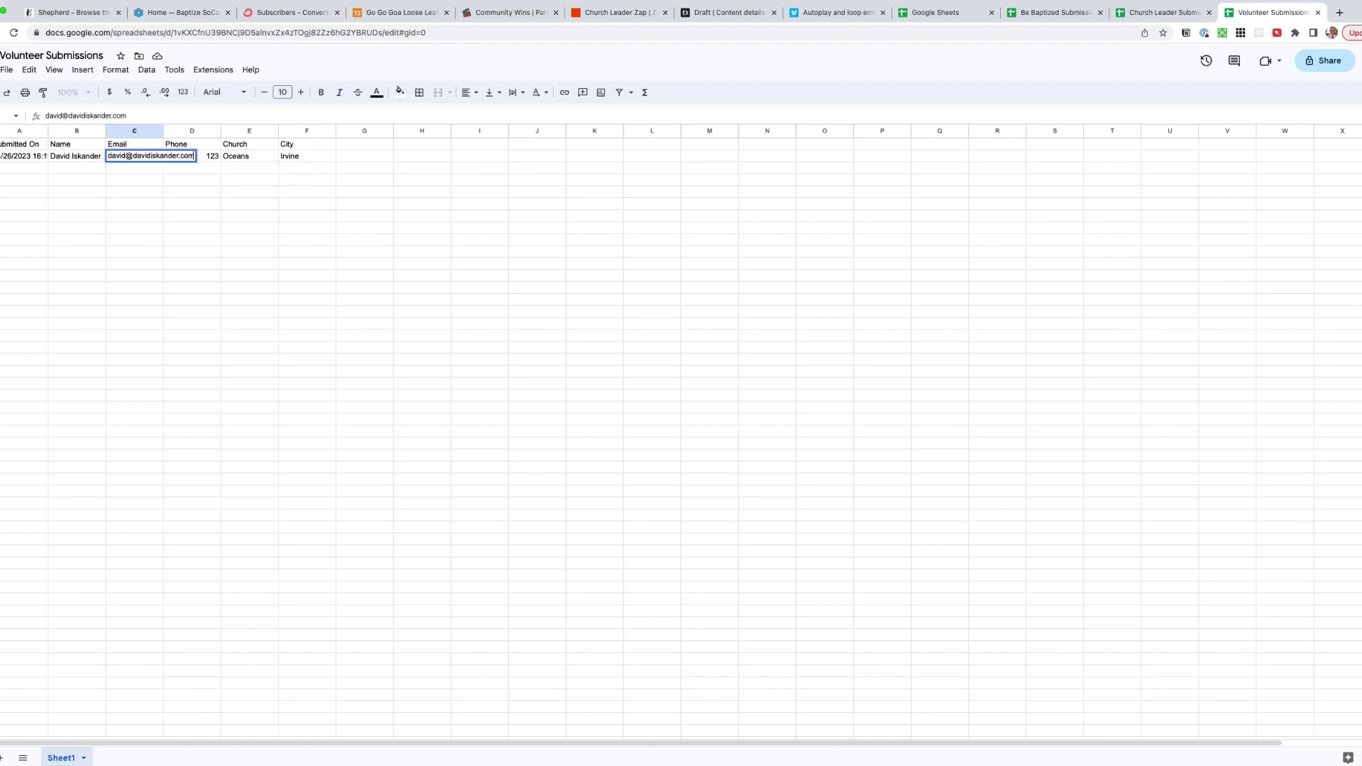
pyautogui.press('Tab')
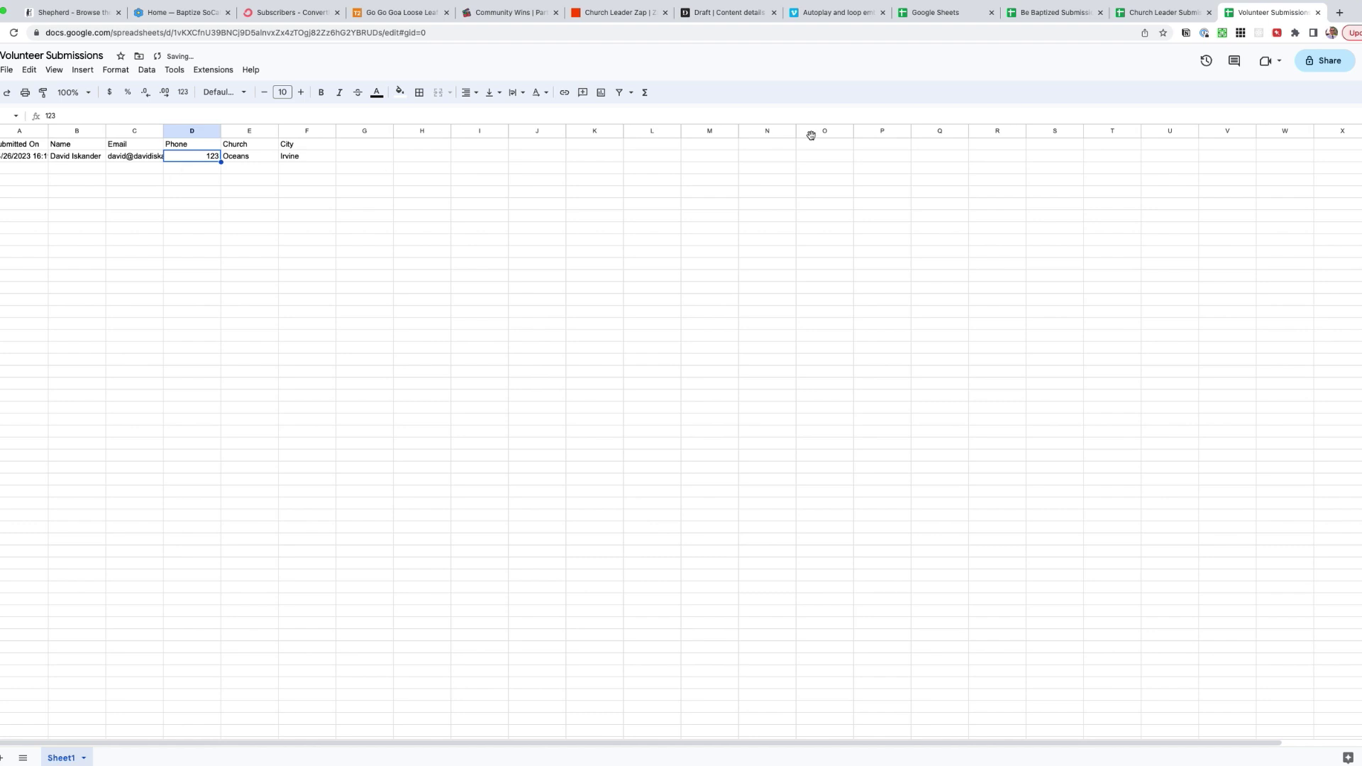
# - From the zaps list, create a new zap with a Google Sheets New Spreadsheet Row trigger
pyautogui.click(622, 14)
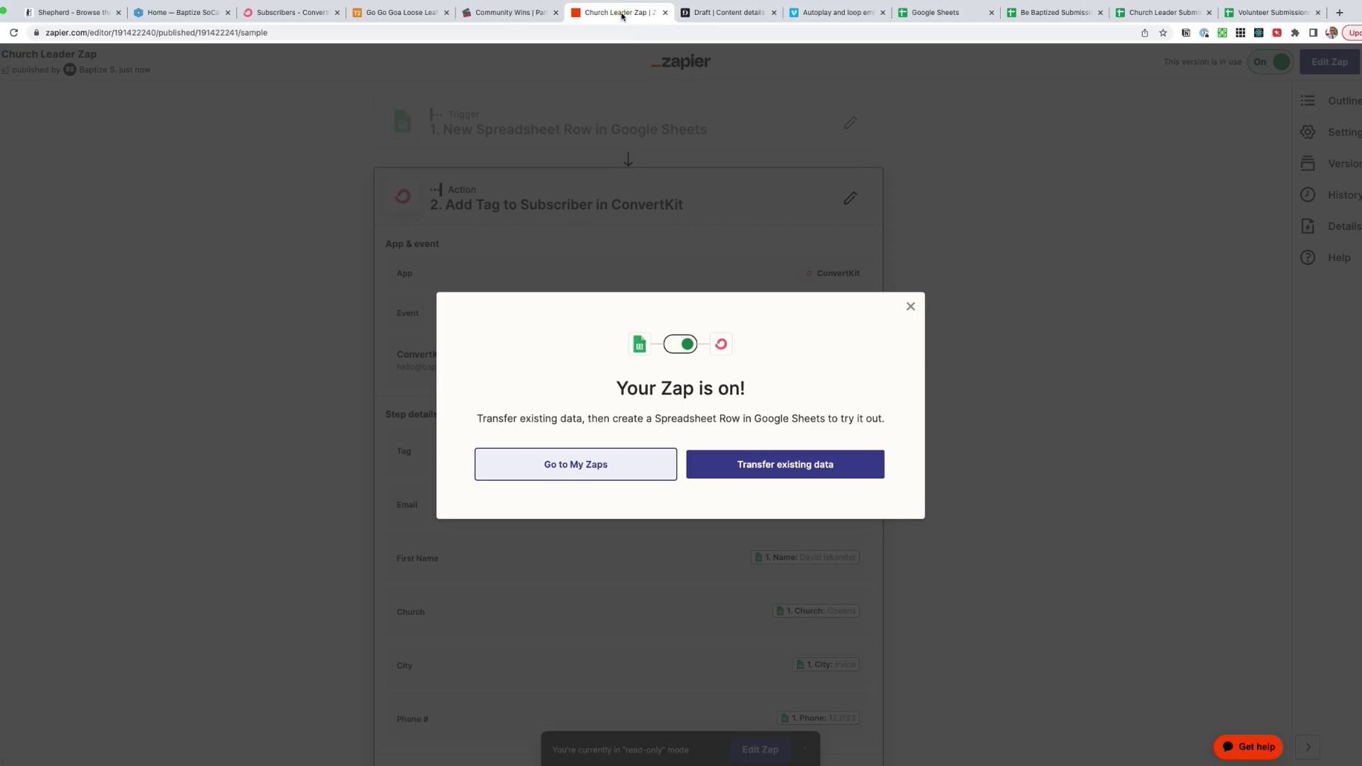
pyautogui.click(588, 466)
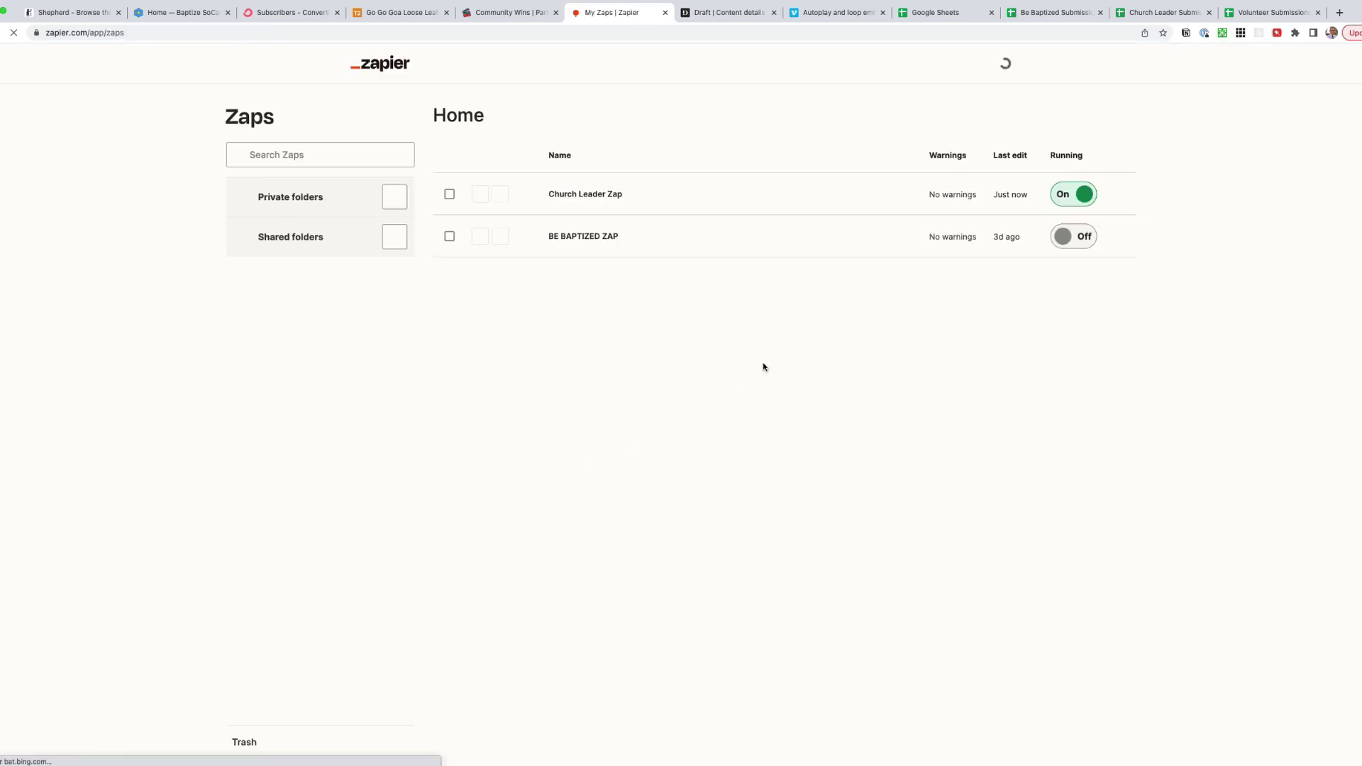
pyautogui.click(1197, 190)
pyautogui.click(1142, 227)
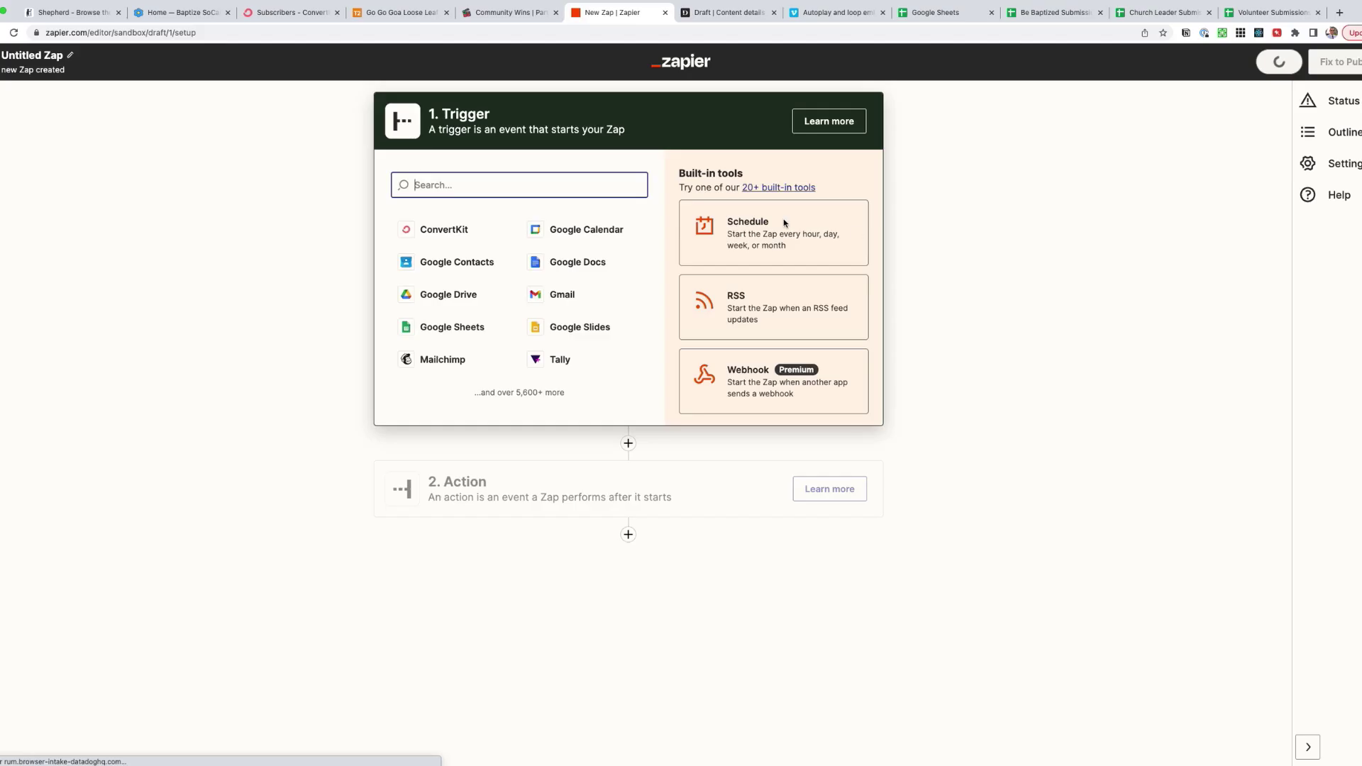
pyautogui.click(448, 330)
pyautogui.click(470, 271)
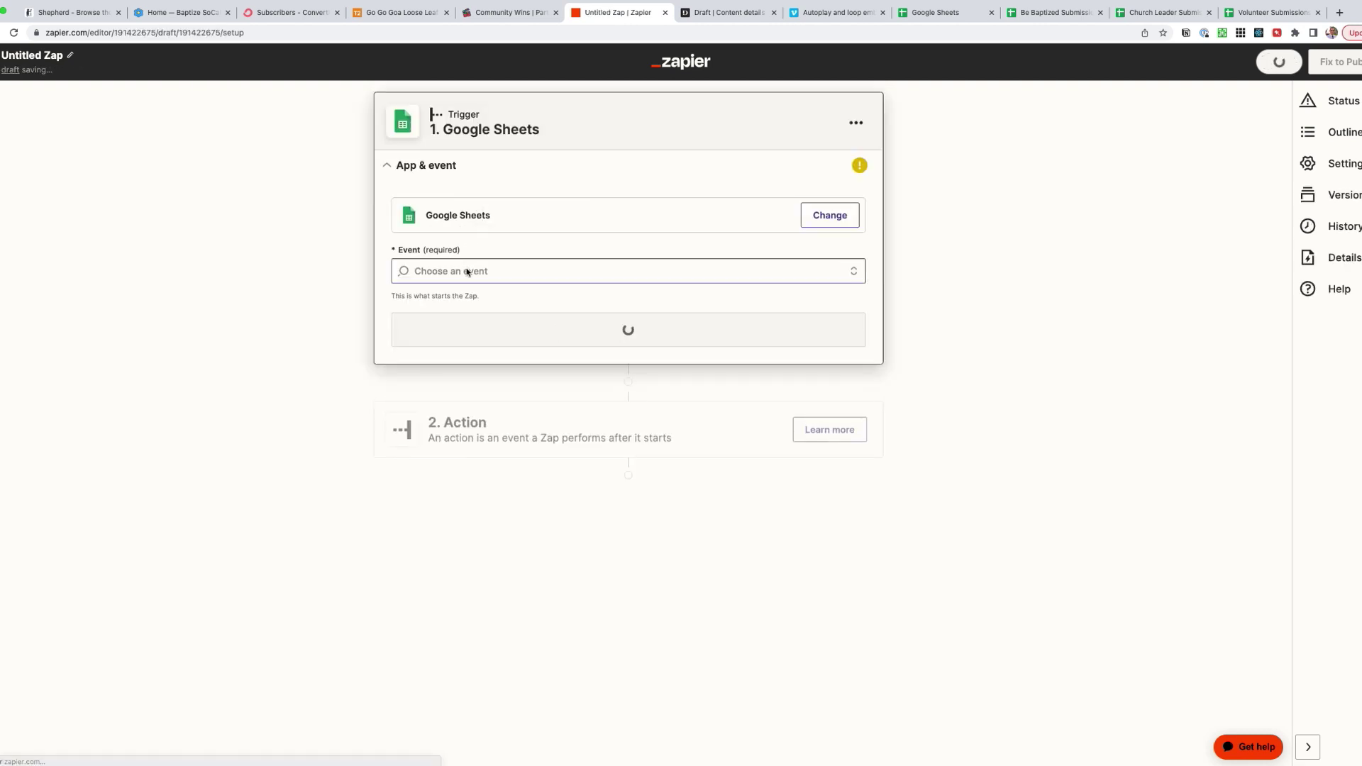
pyautogui.click(497, 419)
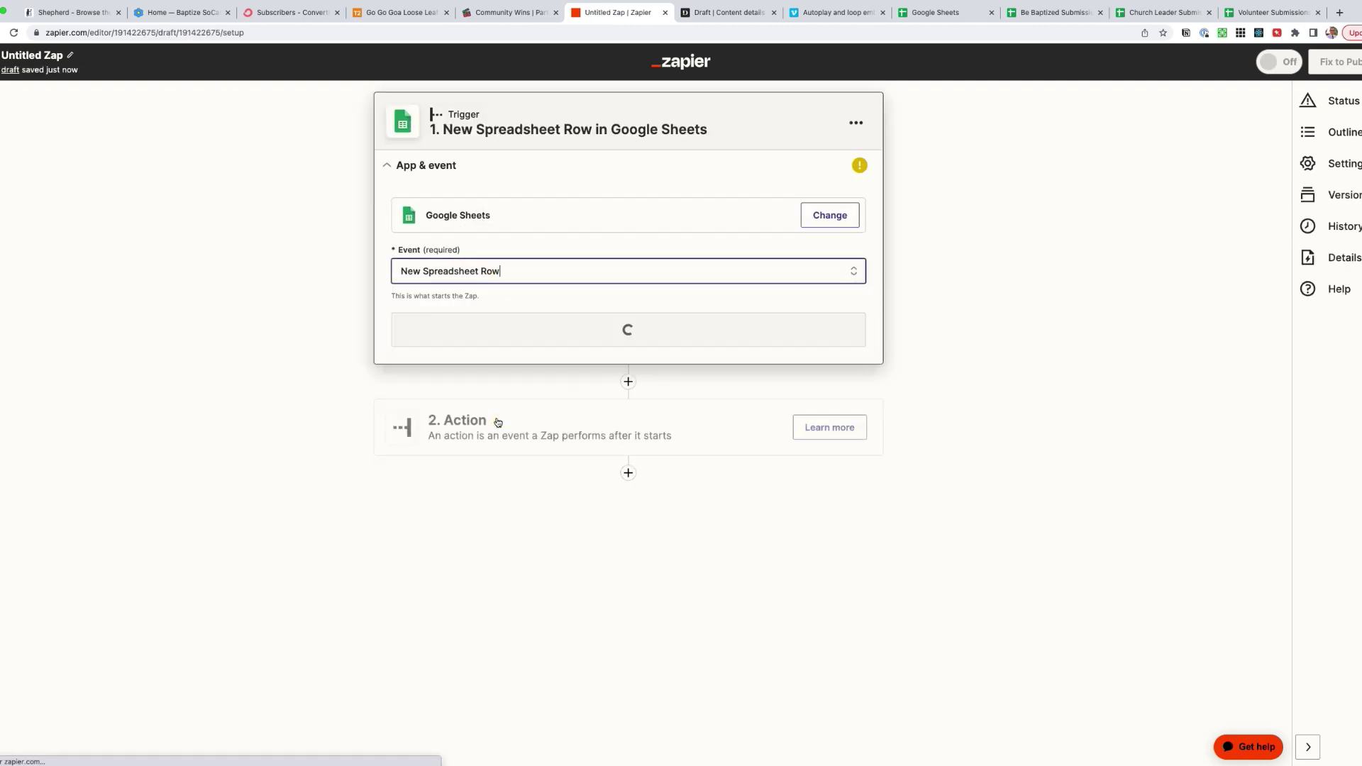
pyautogui.click(624, 329)
pyautogui.click(443, 333)
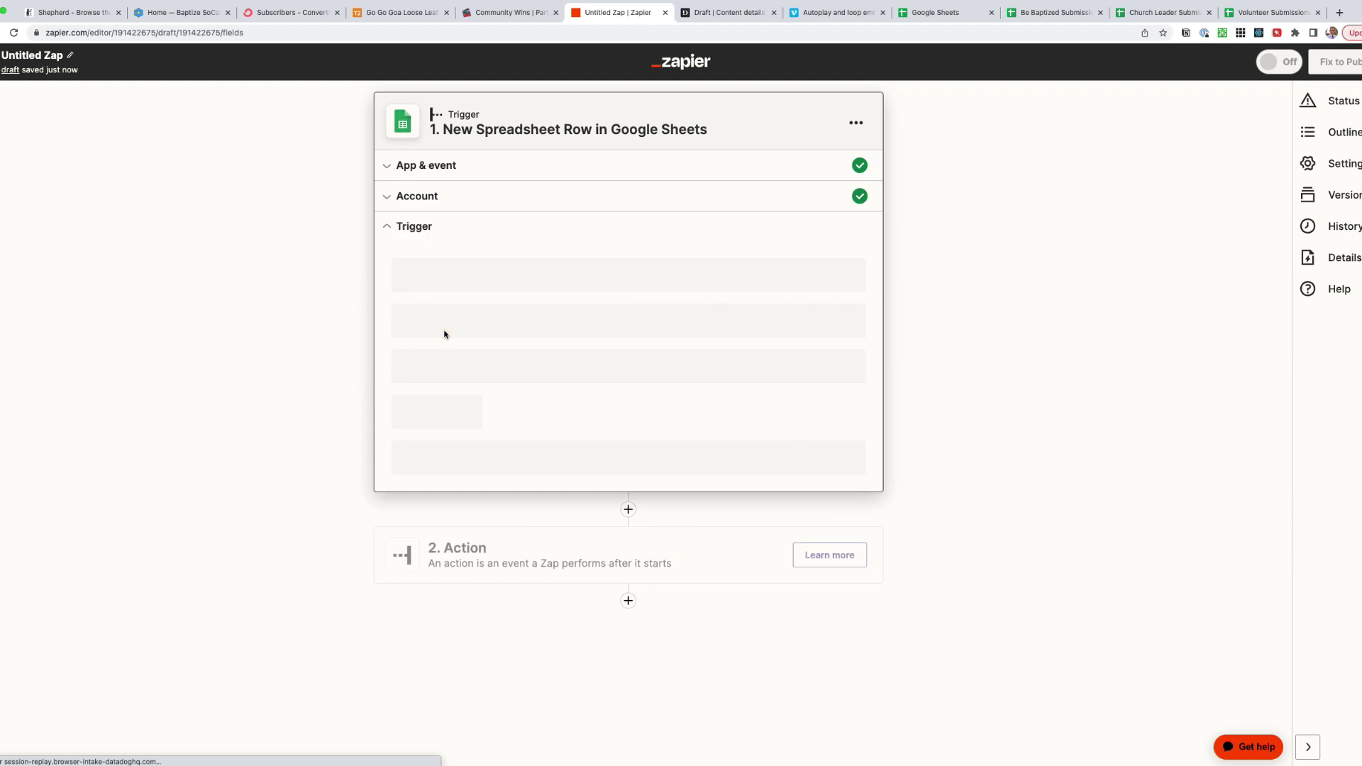
# - Point the trigger at the Volunteer Submissions spreadsheet, Sheet1
pyautogui.click(449, 338)
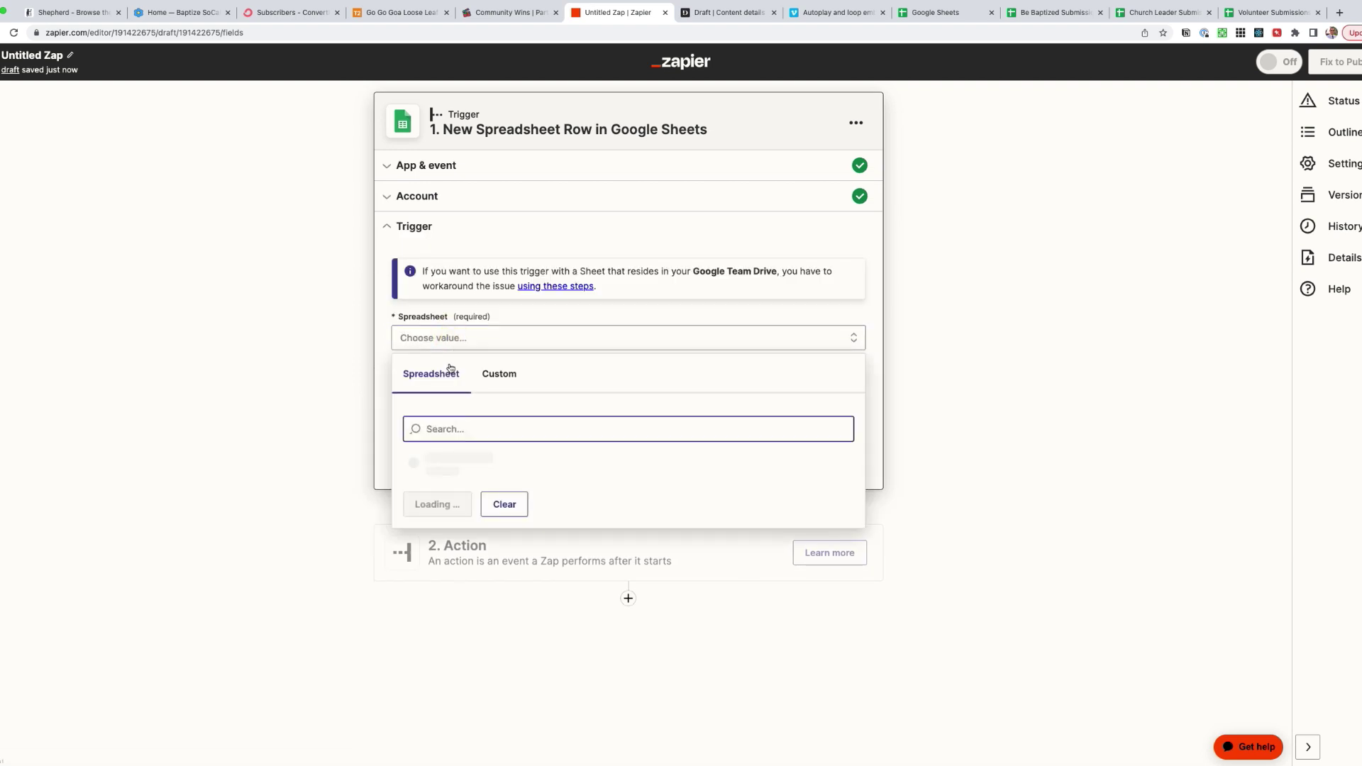
pyautogui.click(449, 464)
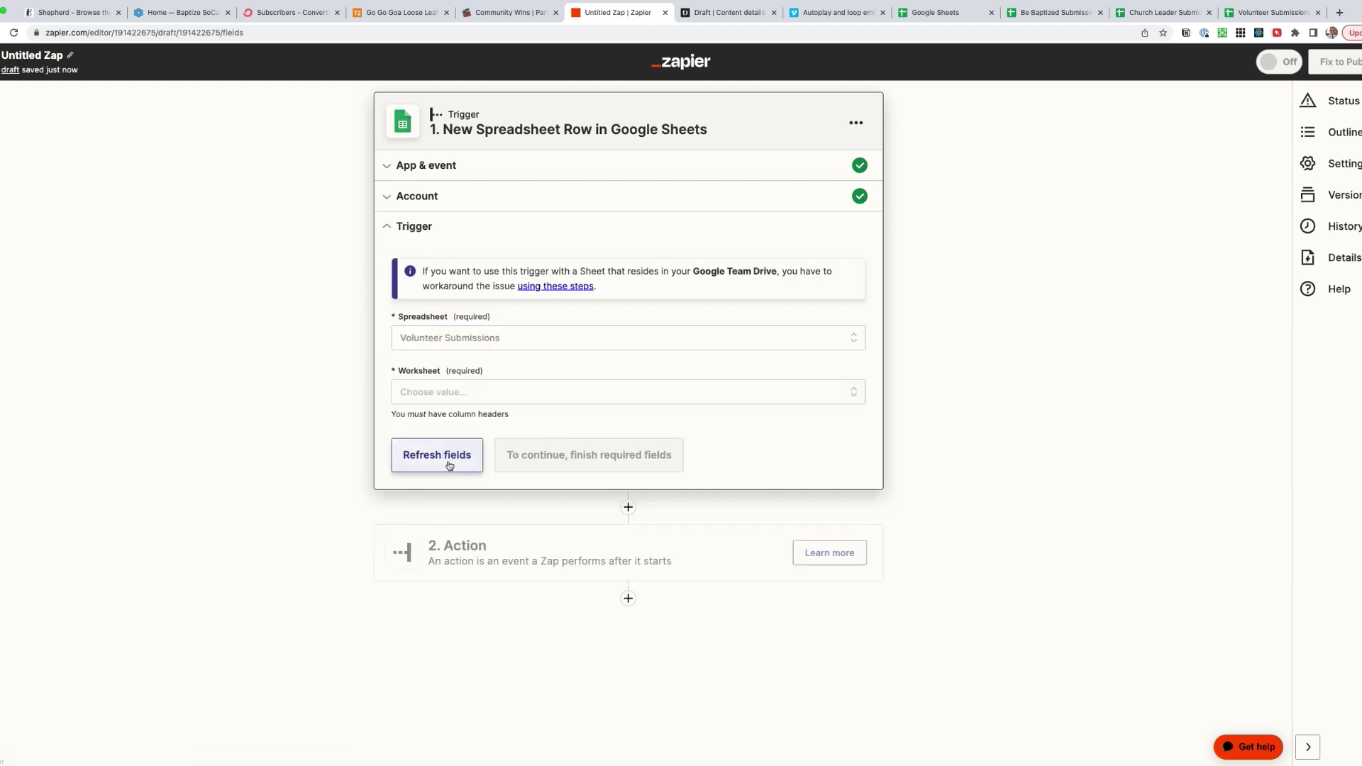
pyautogui.click(435, 392)
pyautogui.click(440, 517)
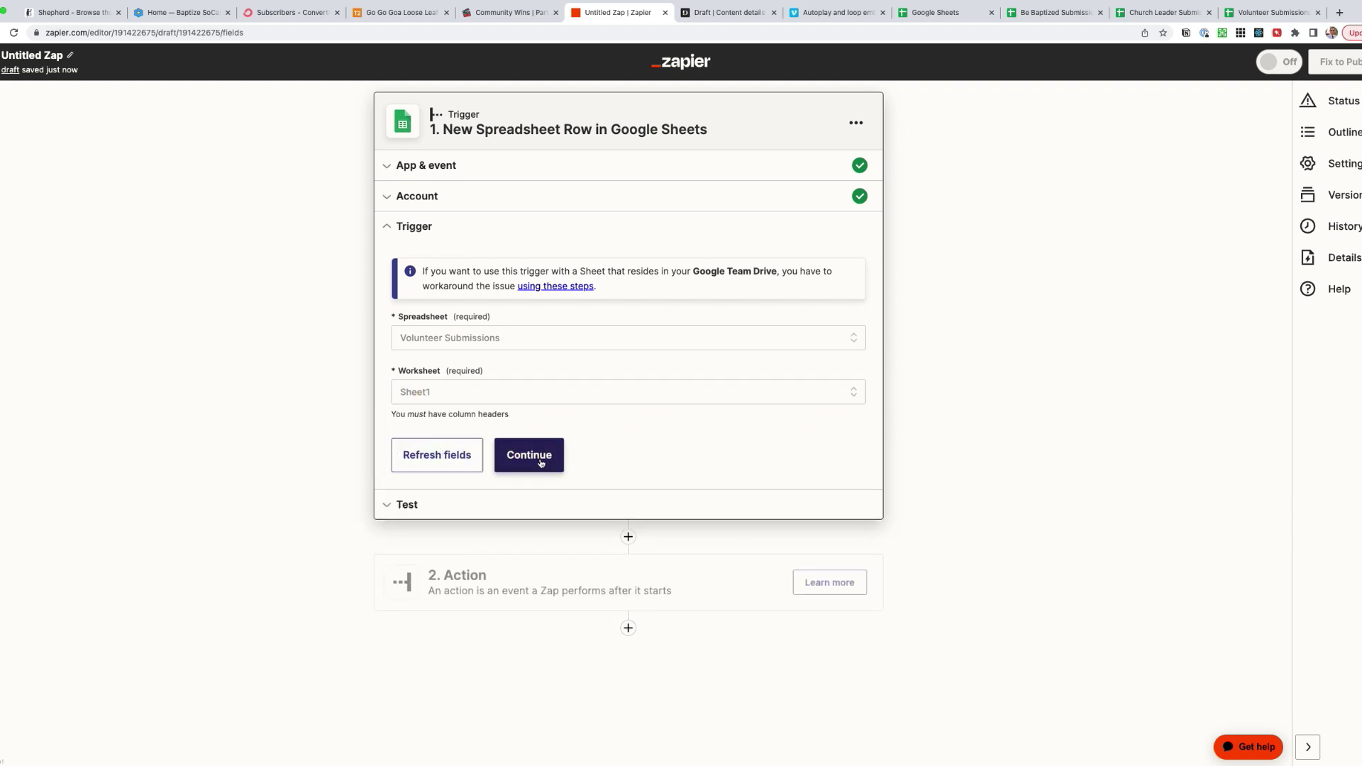
pyautogui.click(538, 459)
# - Rename the zap 'Volunteer Zap' and test the trigger against a sample row
pyautogui.click(32, 55)
pyautogui.write('Volu')
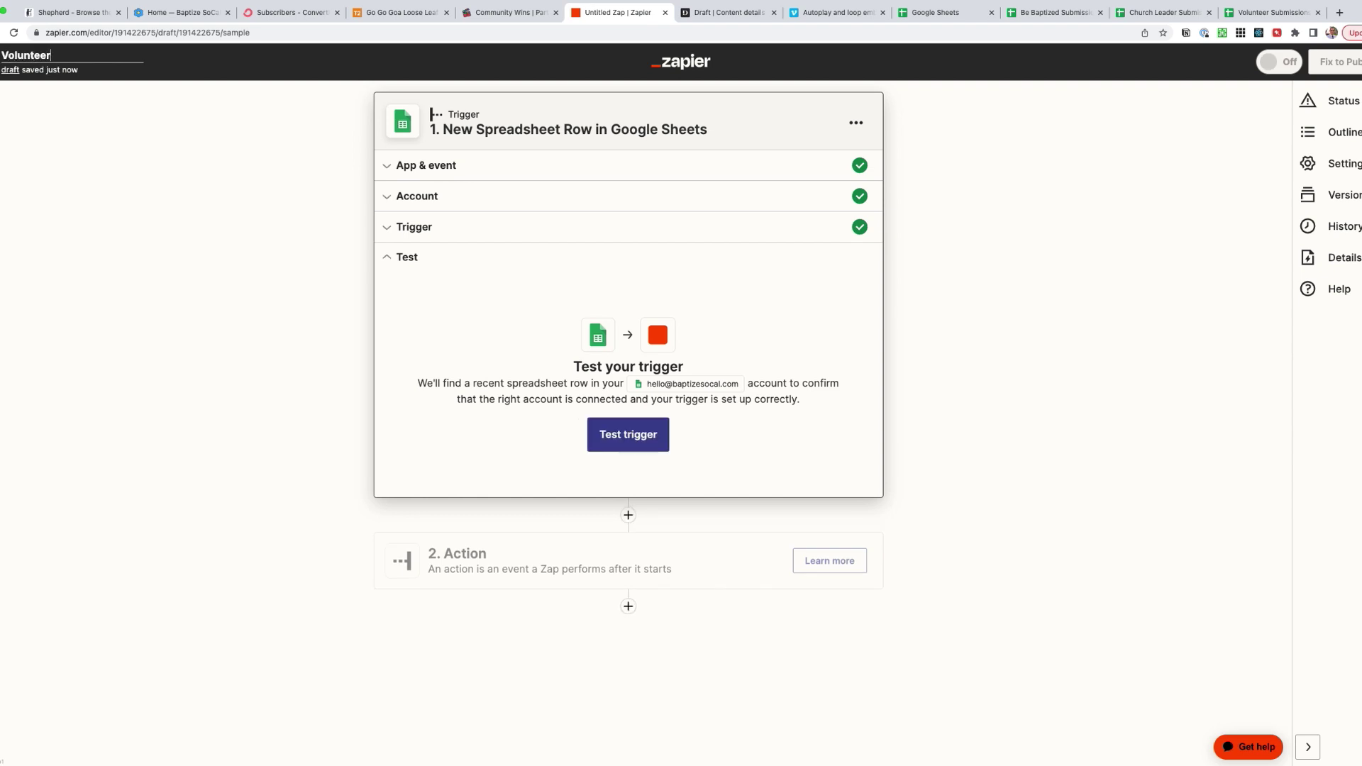
pyautogui.click(132, 183)
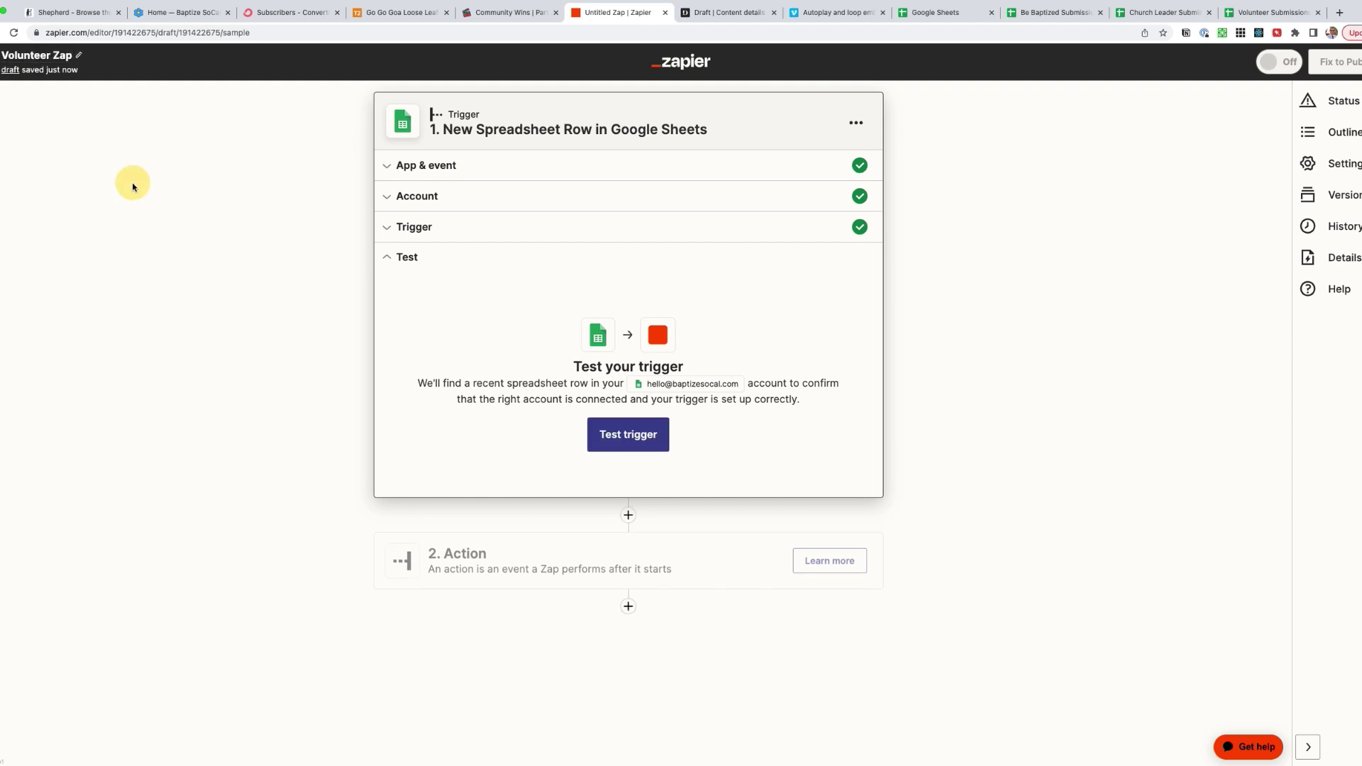
pyautogui.click(648, 436)
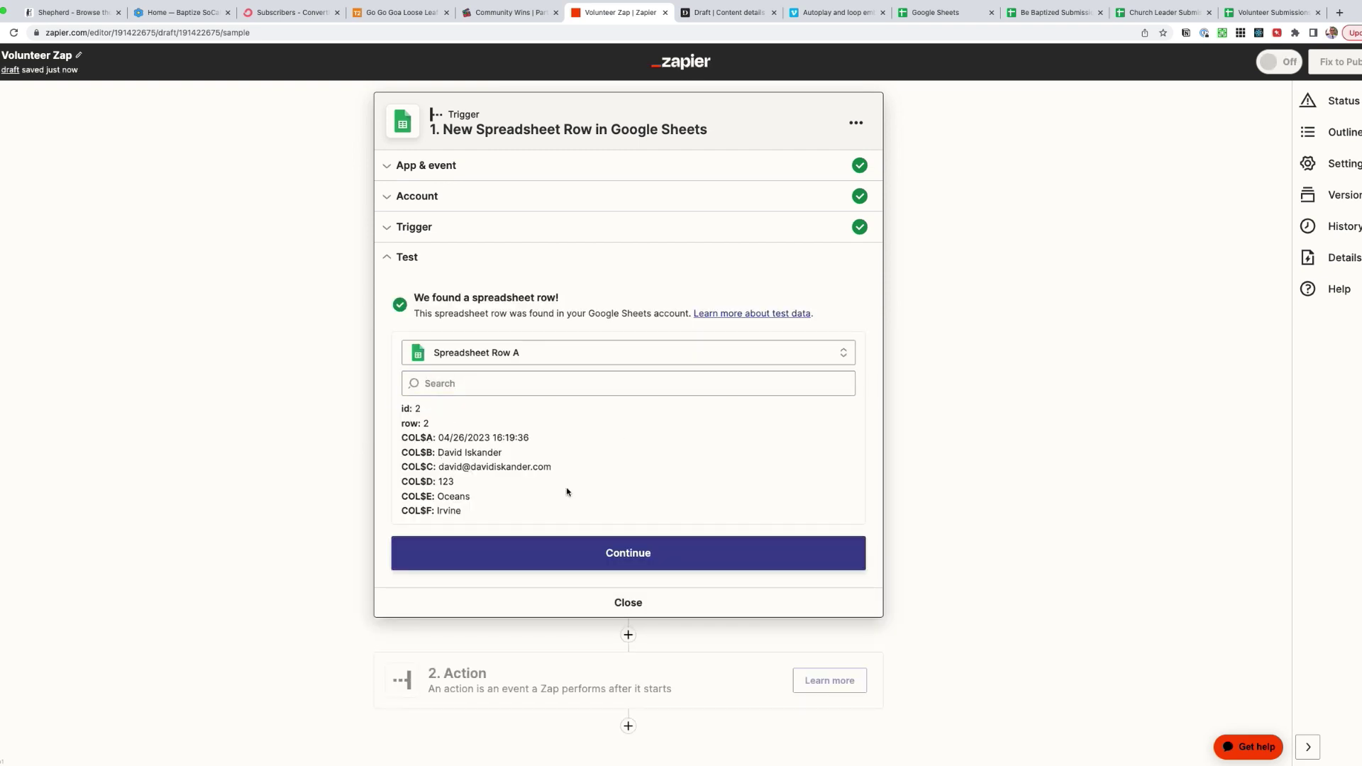
pyautogui.click(623, 553)
# - Add a ConvertKit Add Tag to Subscriber action and confirm the ConvertKit account
pyautogui.click(443, 322)
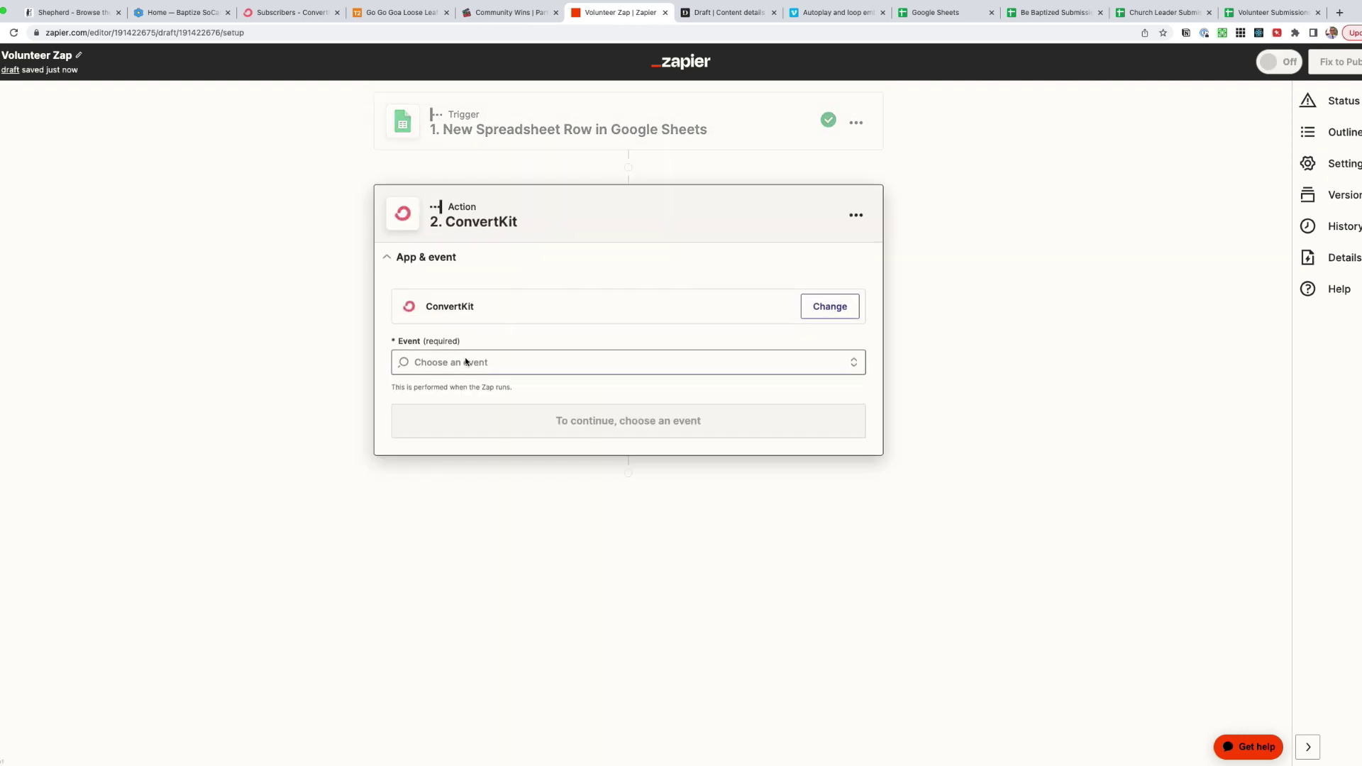
pyautogui.click(467, 362)
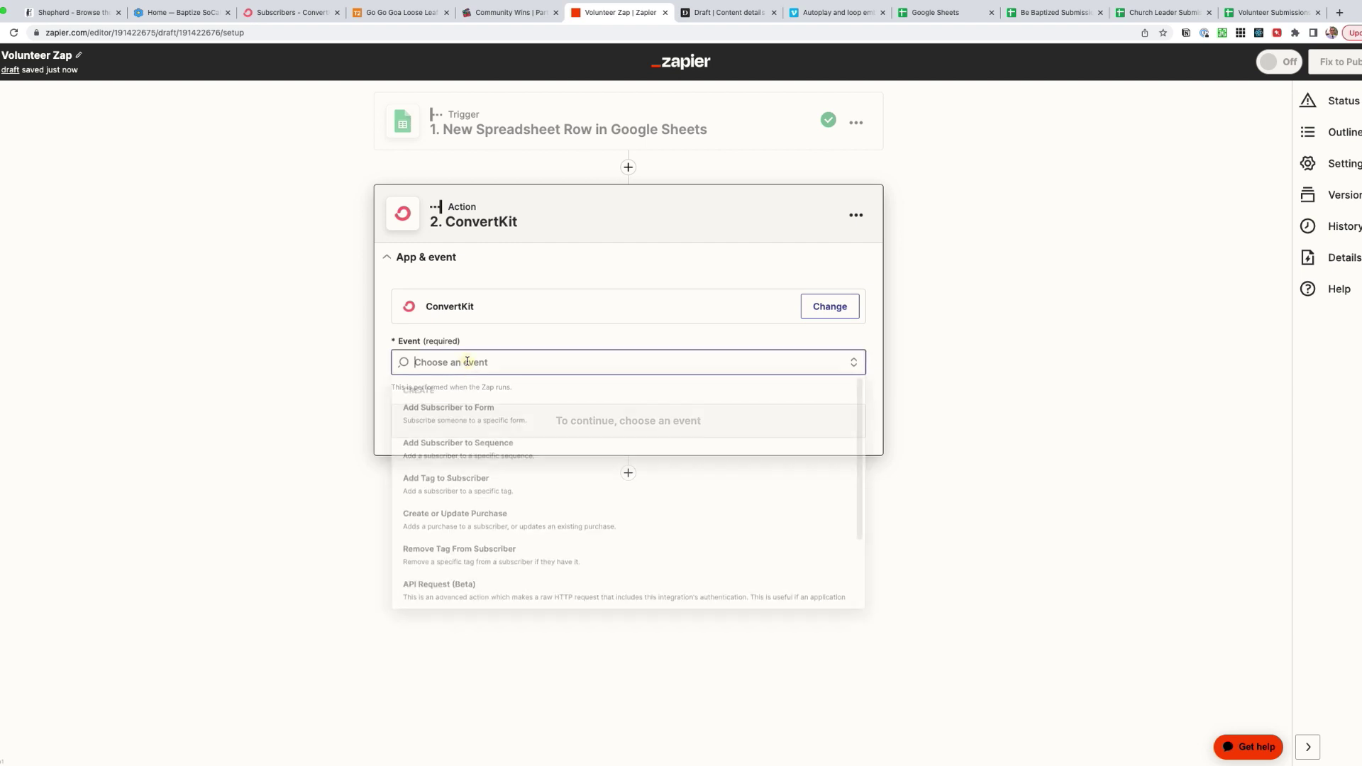
pyautogui.click(476, 485)
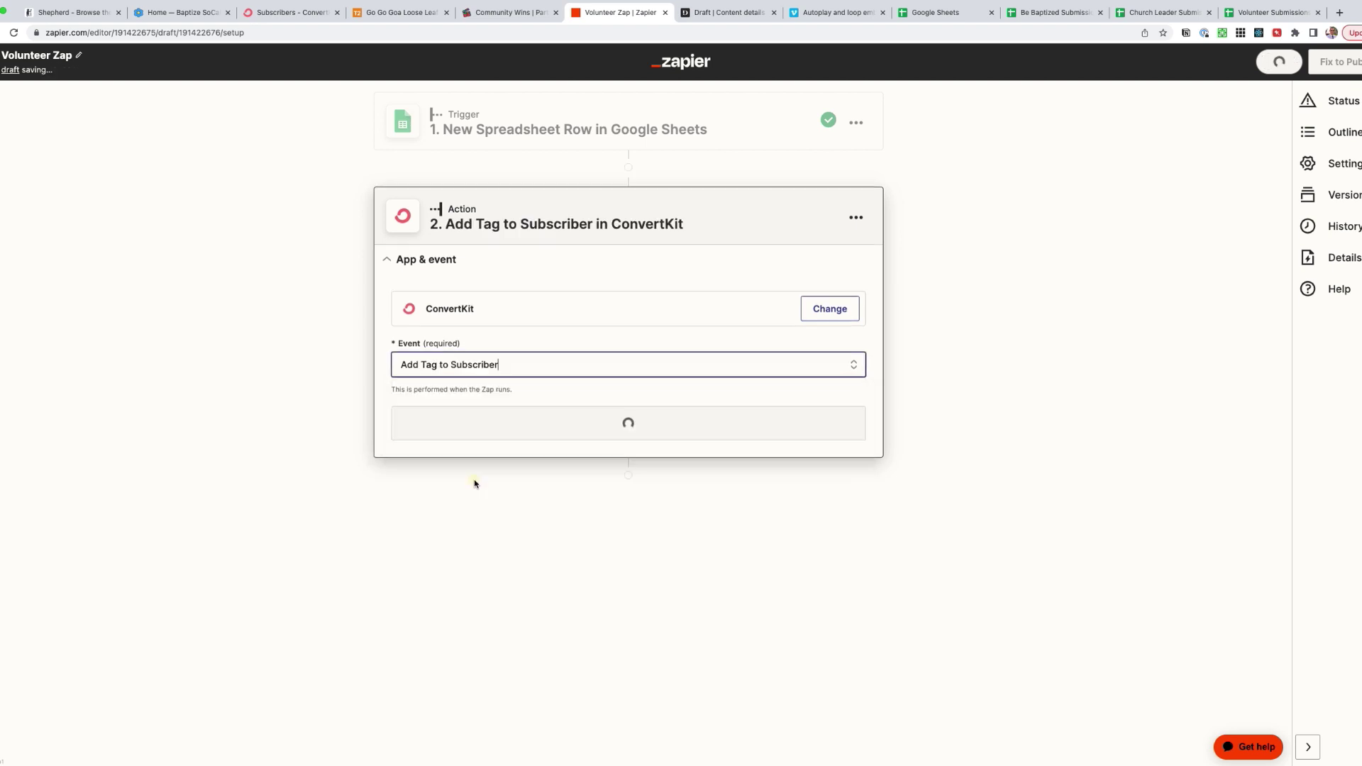
pyautogui.click(540, 424)
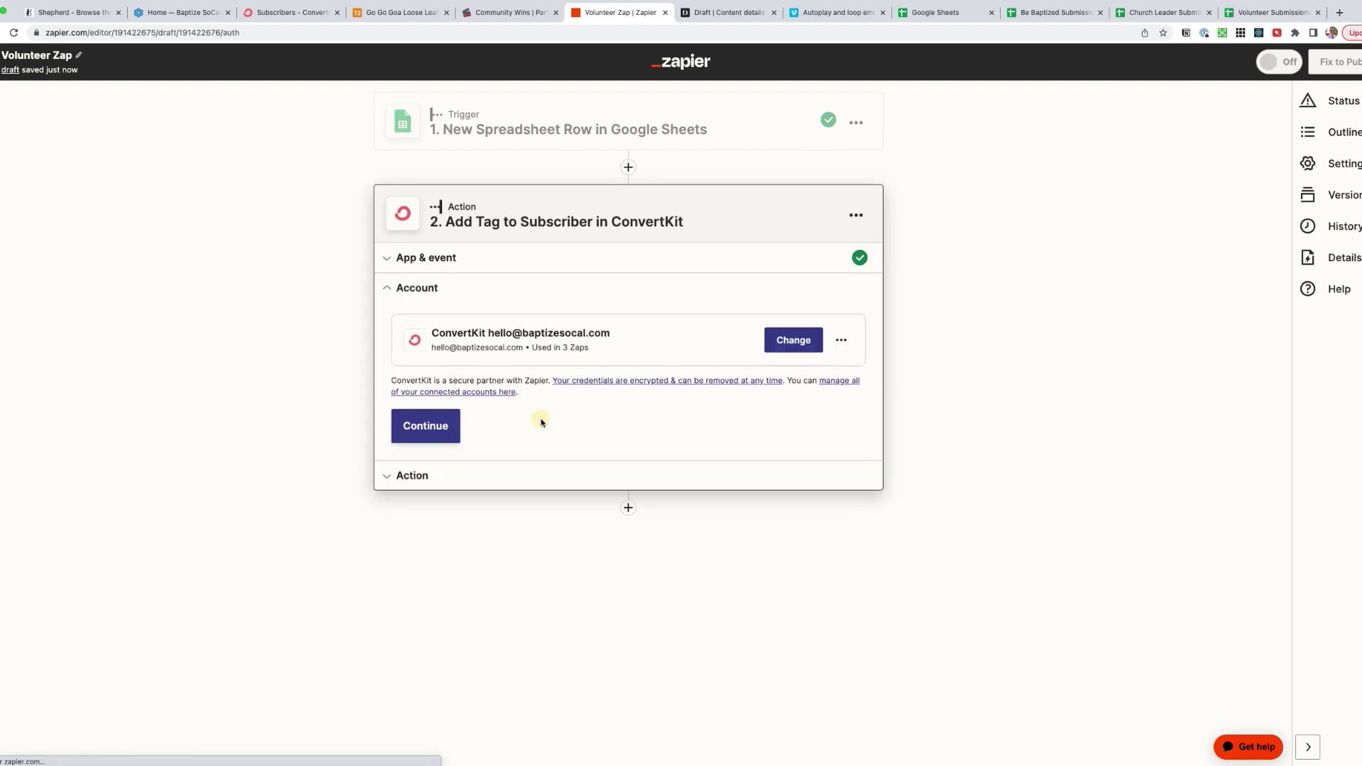
pyautogui.click(423, 425)
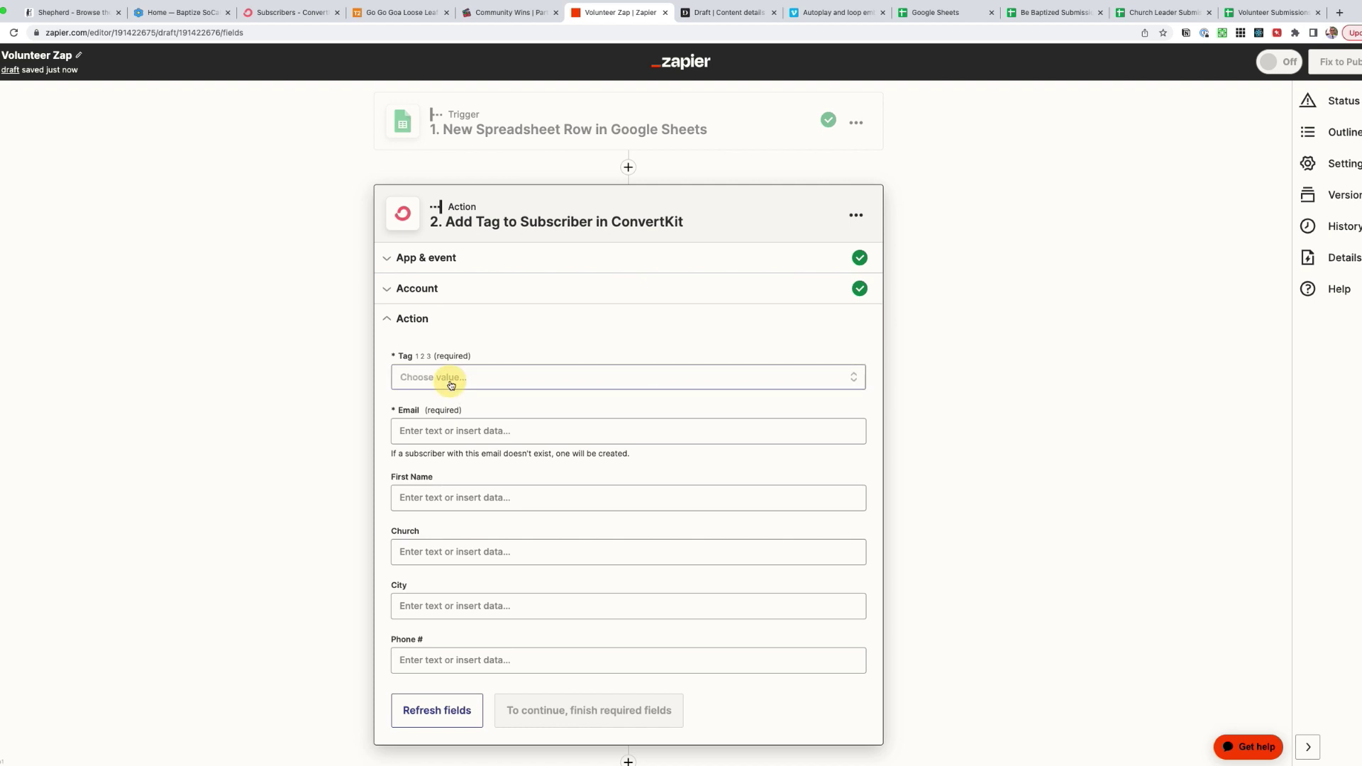
# - Apply the Volunteer tag and map Email and First Name from the sheet's email and Name values
pyautogui.click(451, 381)
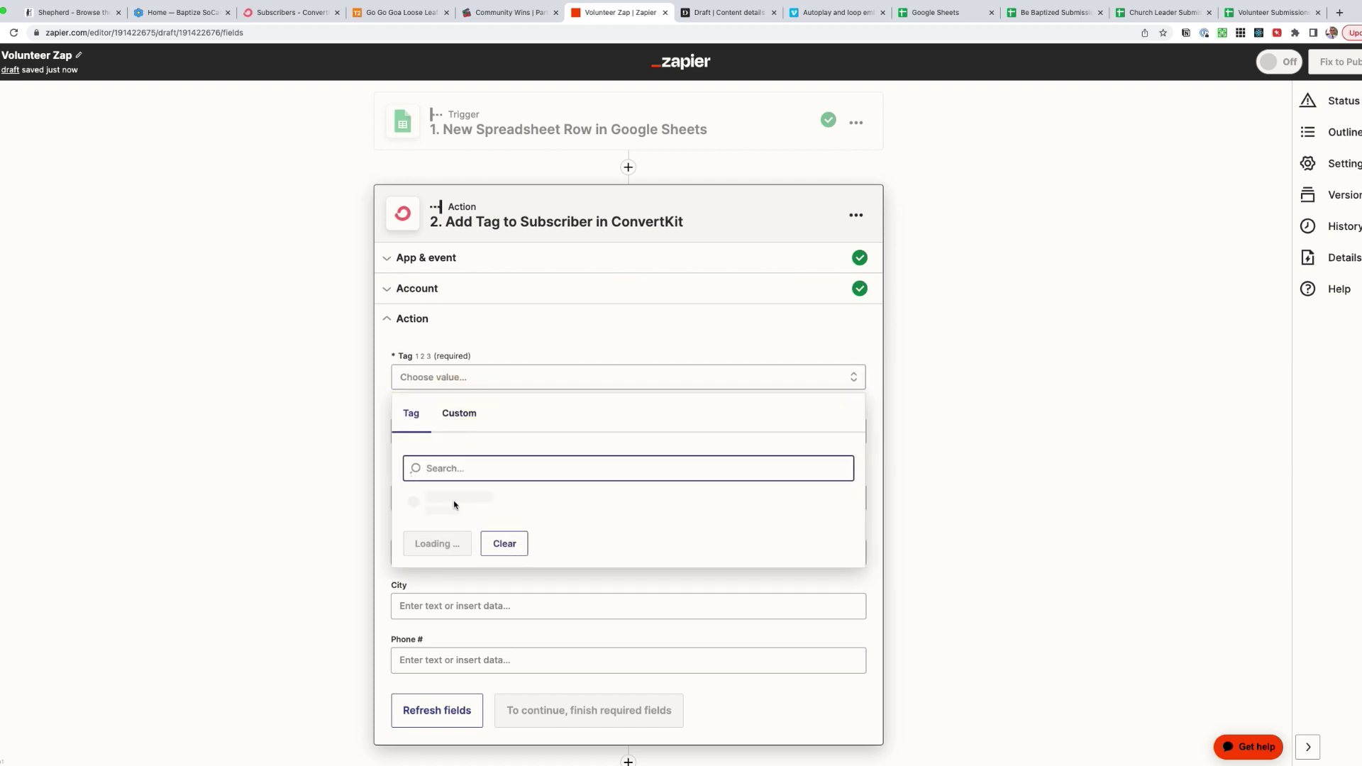
pyautogui.click(431, 573)
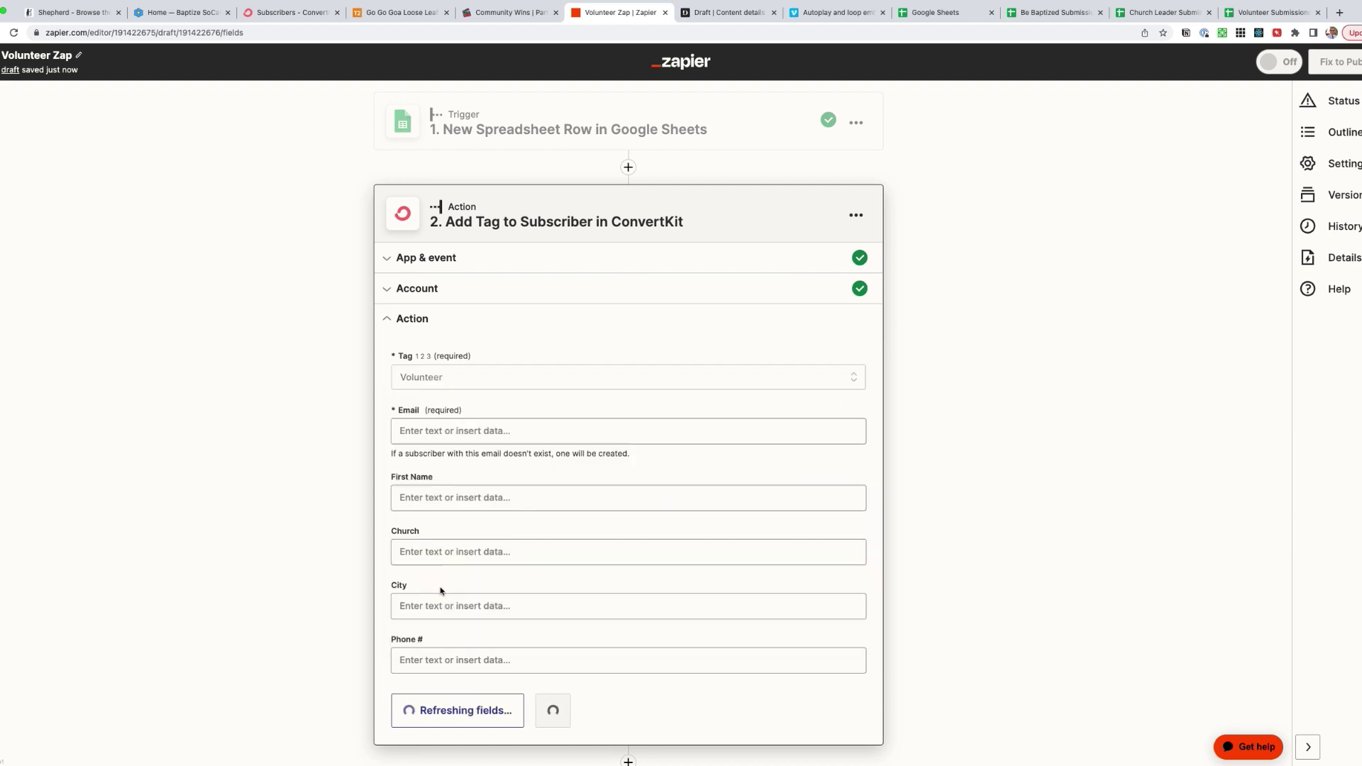
pyautogui.click(427, 431)
pyautogui.click(489, 580)
pyautogui.click(451, 499)
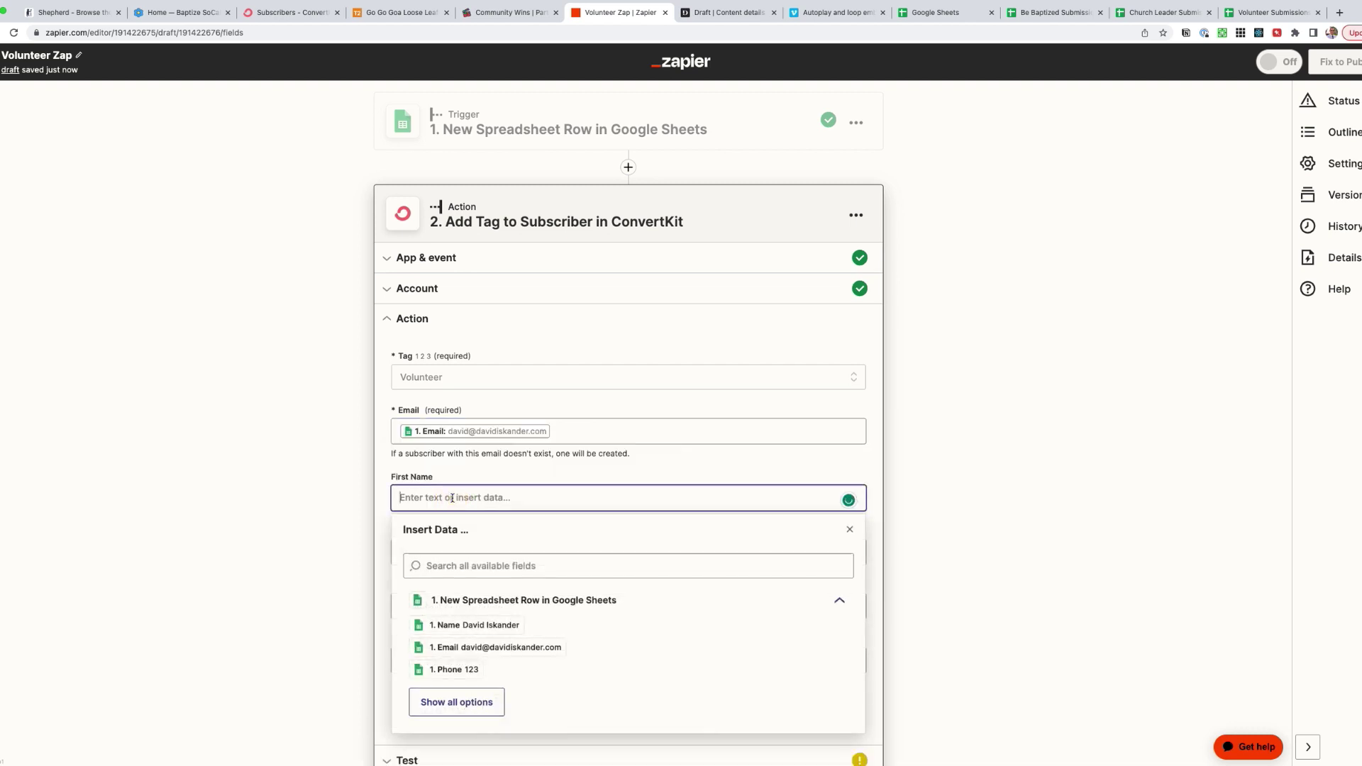
pyautogui.click(462, 624)
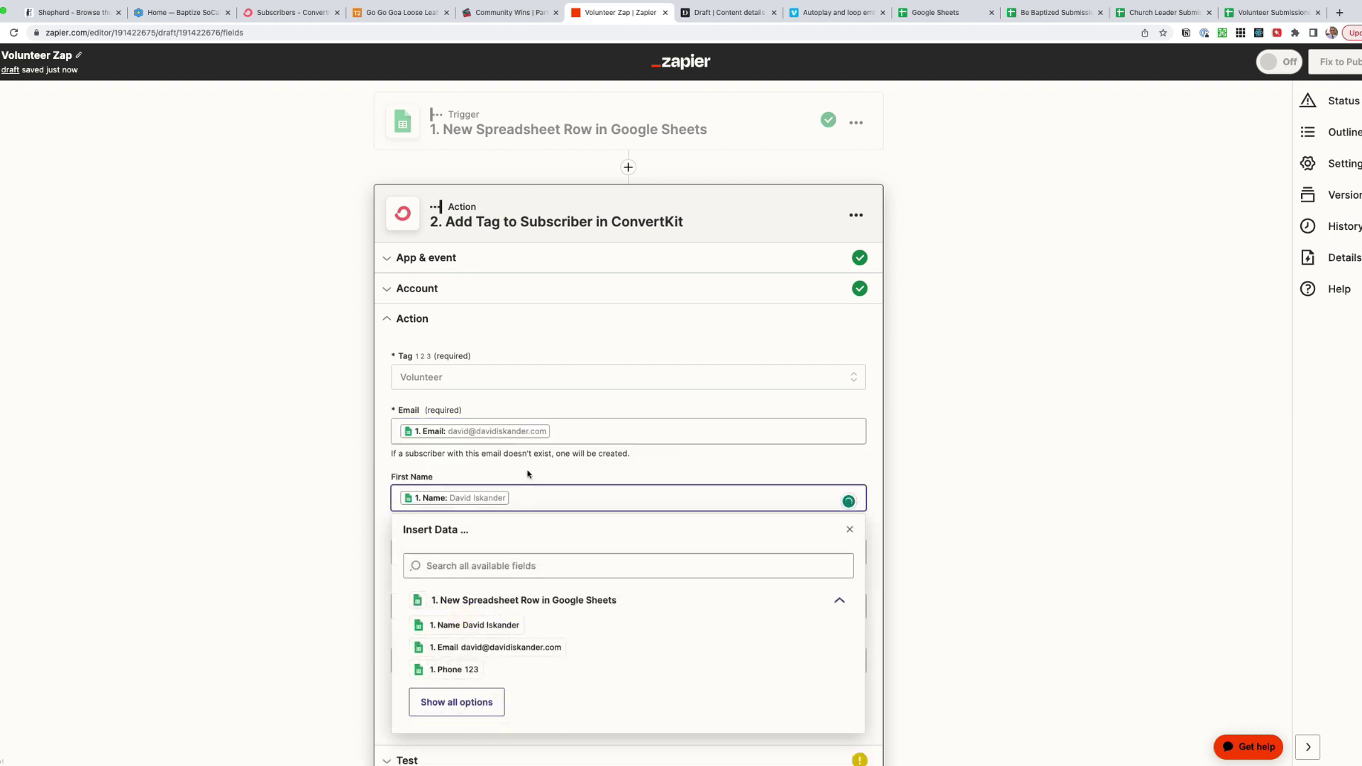
# - Map Church, City and Phone # to the sheet's Church, City and Phone values
pyautogui.click(450, 551)
pyautogui.click(456, 753)
pyautogui.scroll(-2, 488, 640)
pyautogui.click(454, 651)
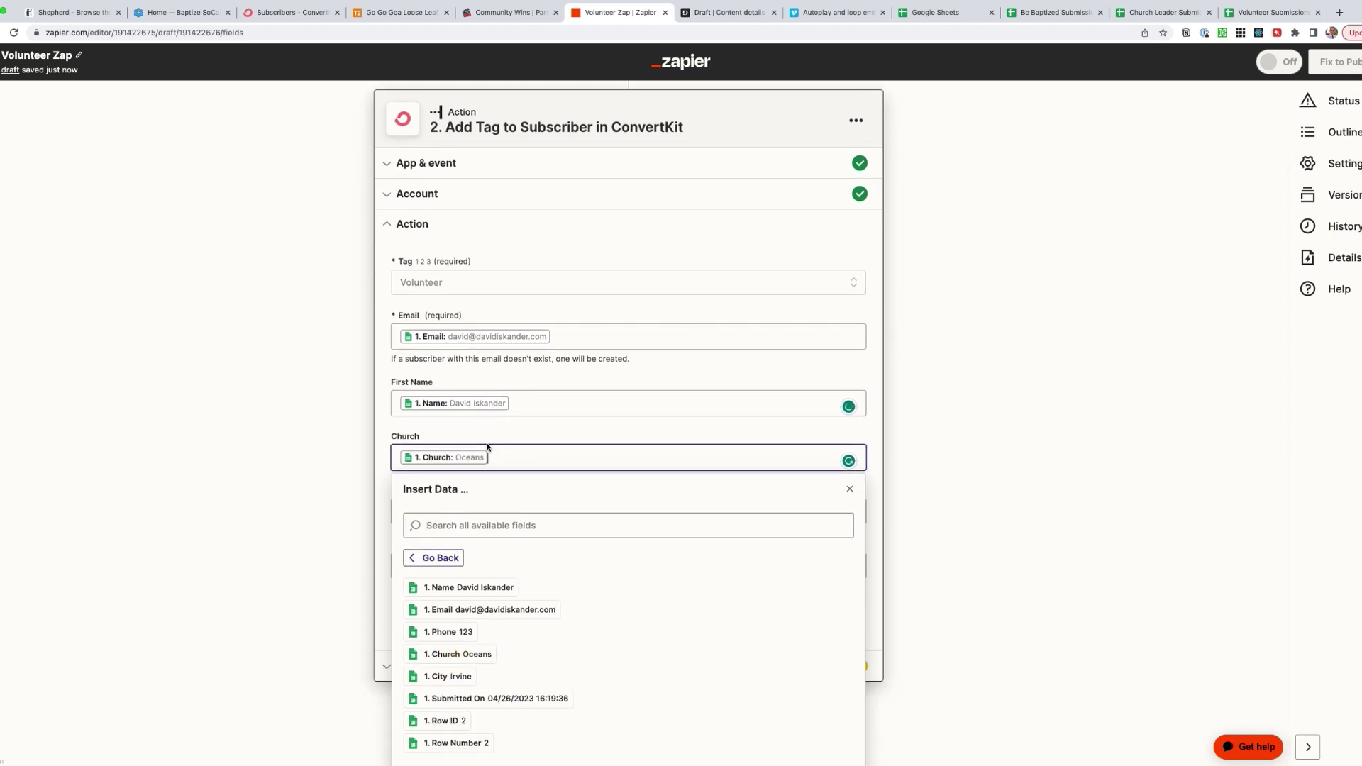
pyautogui.click(451, 528)
pyautogui.click(454, 731)
pyautogui.click(447, 744)
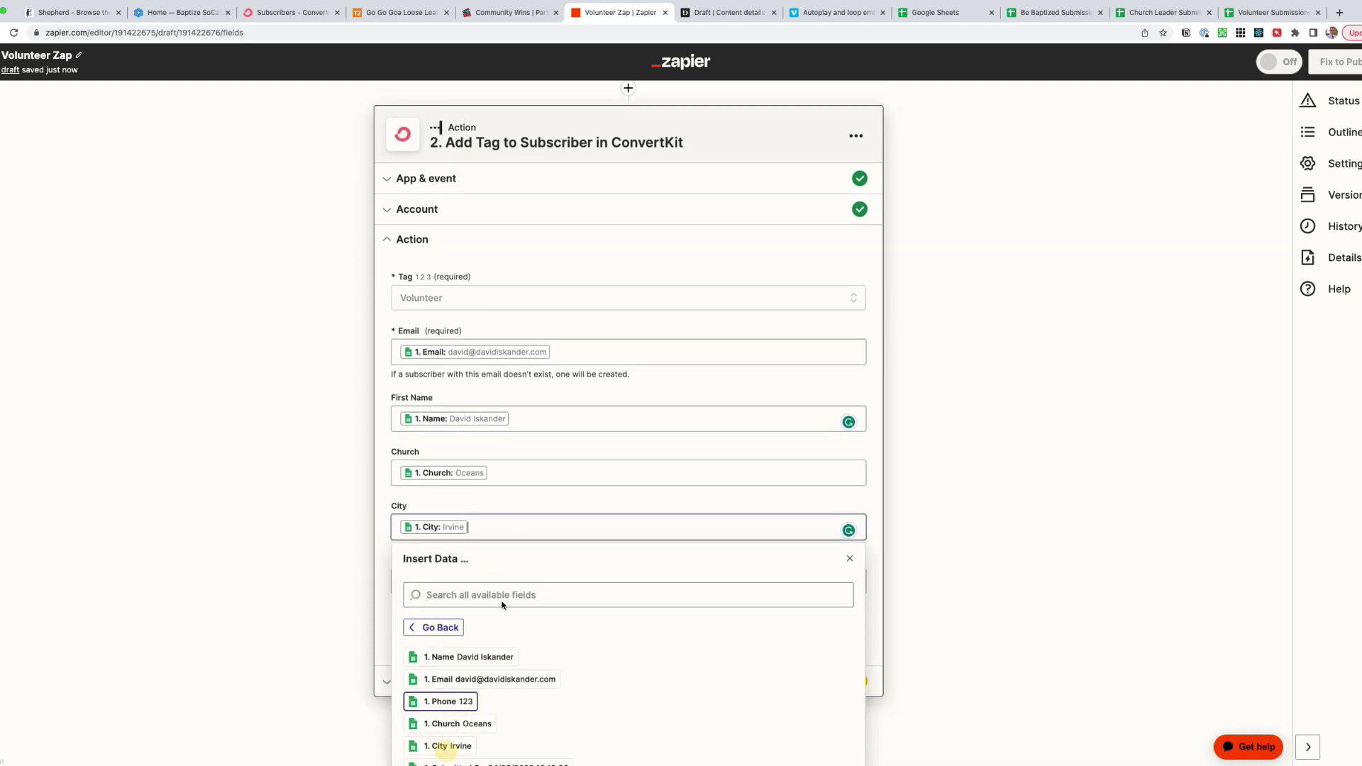
pyautogui.scroll(-1, 505, 588)
pyautogui.click(440, 535)
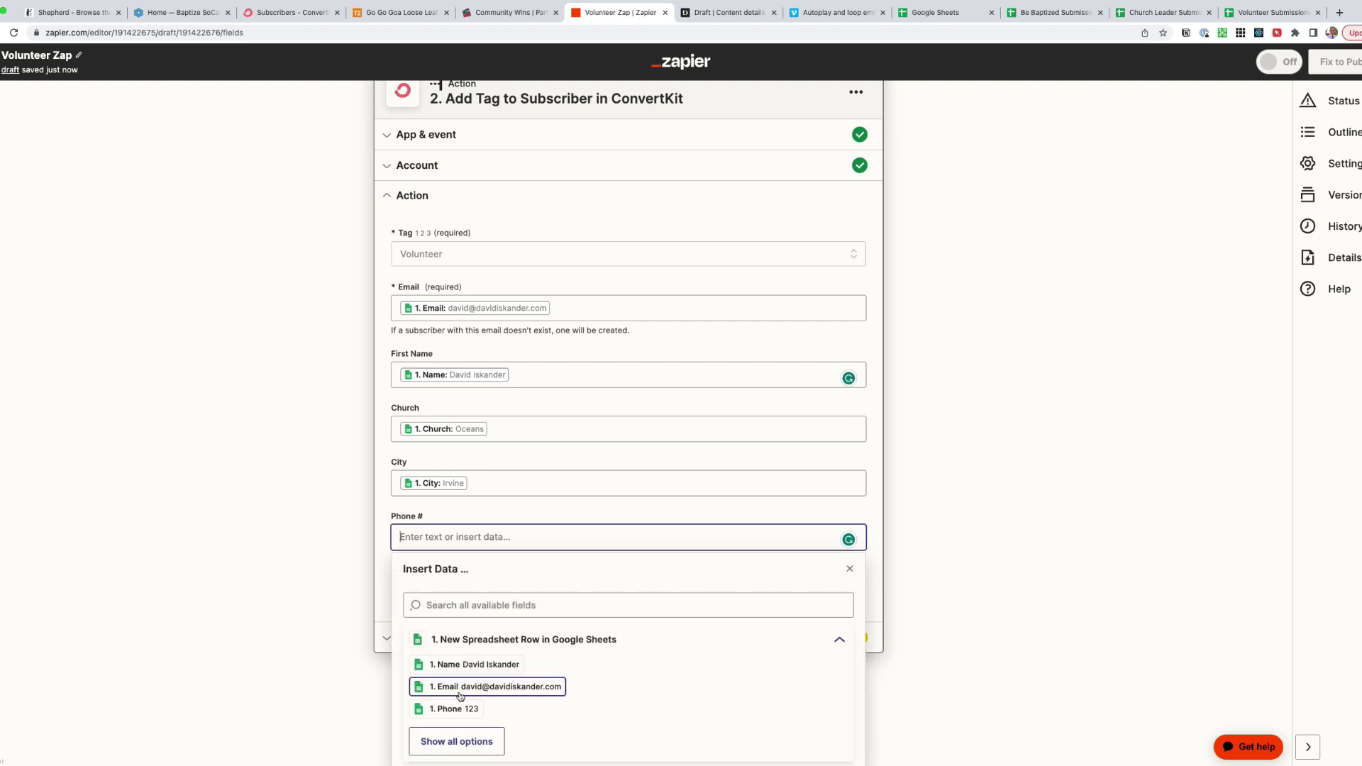
pyautogui.click(454, 706)
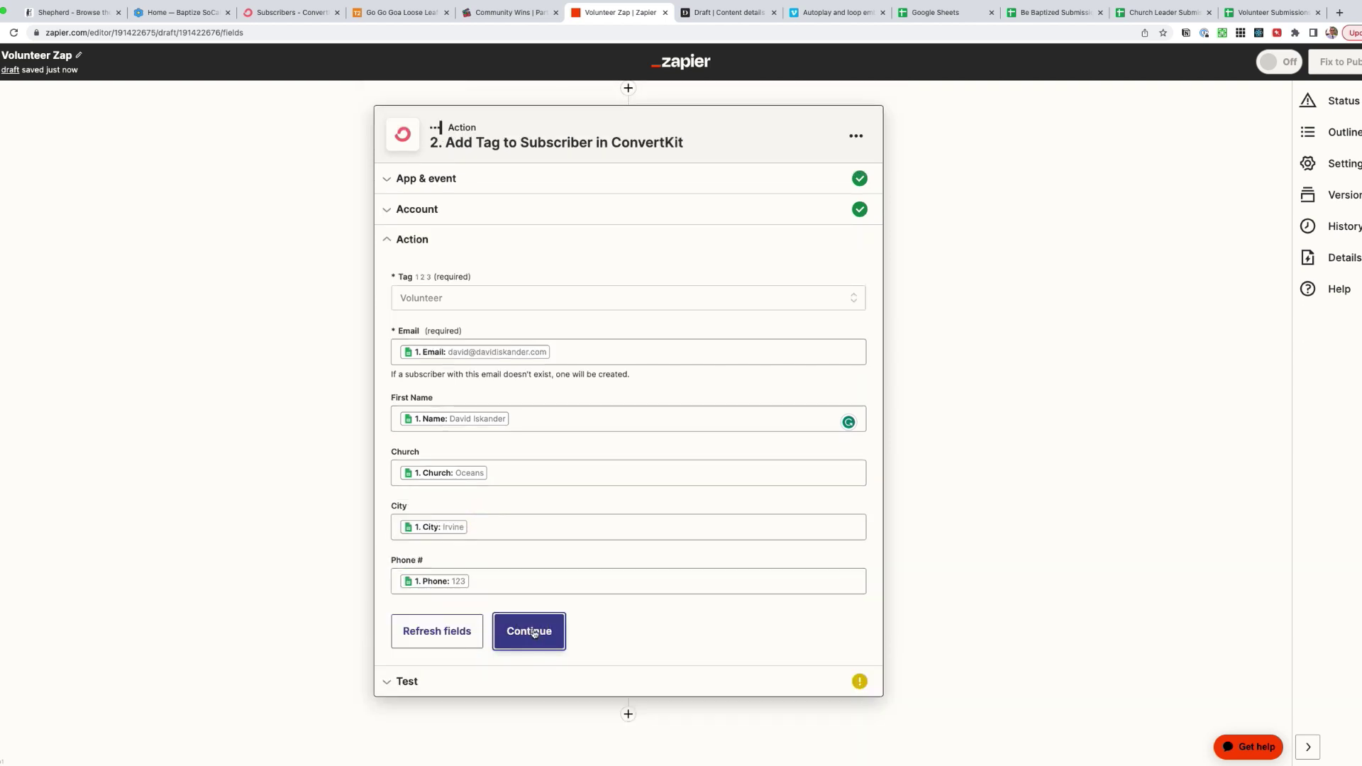
# - Continue to testing, send the ConvertKit tagging test, and switch to ConvertKit's Subscribers tab
pyautogui.click(534, 632)
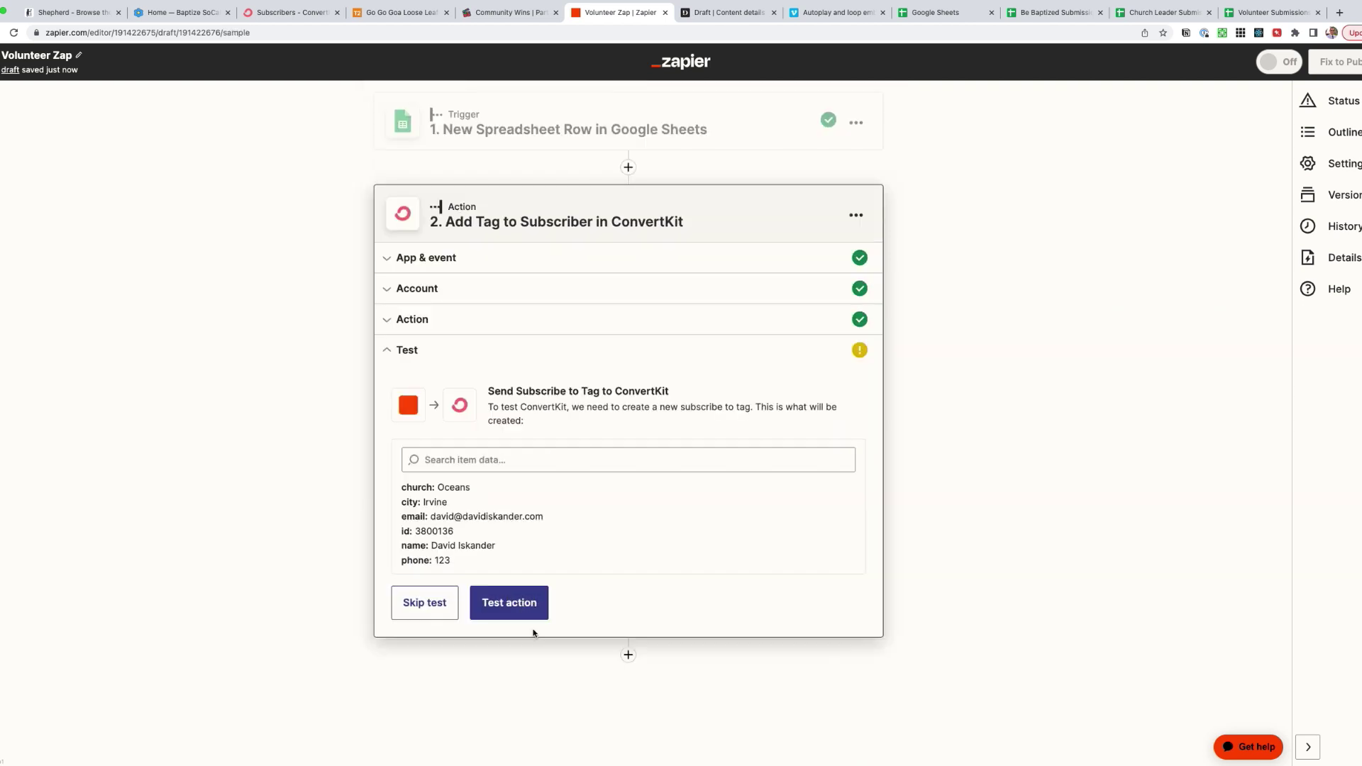
pyautogui.click(509, 602)
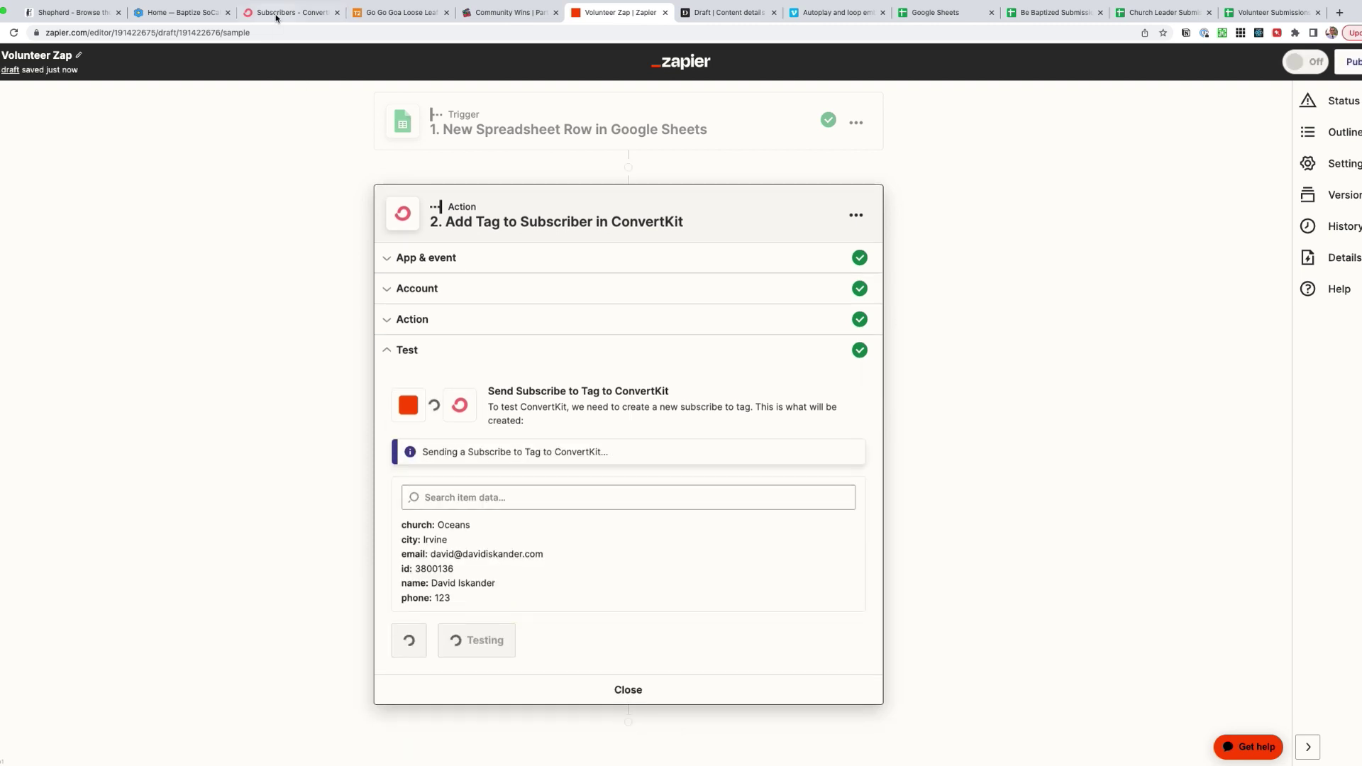
pyautogui.click(287, 12)
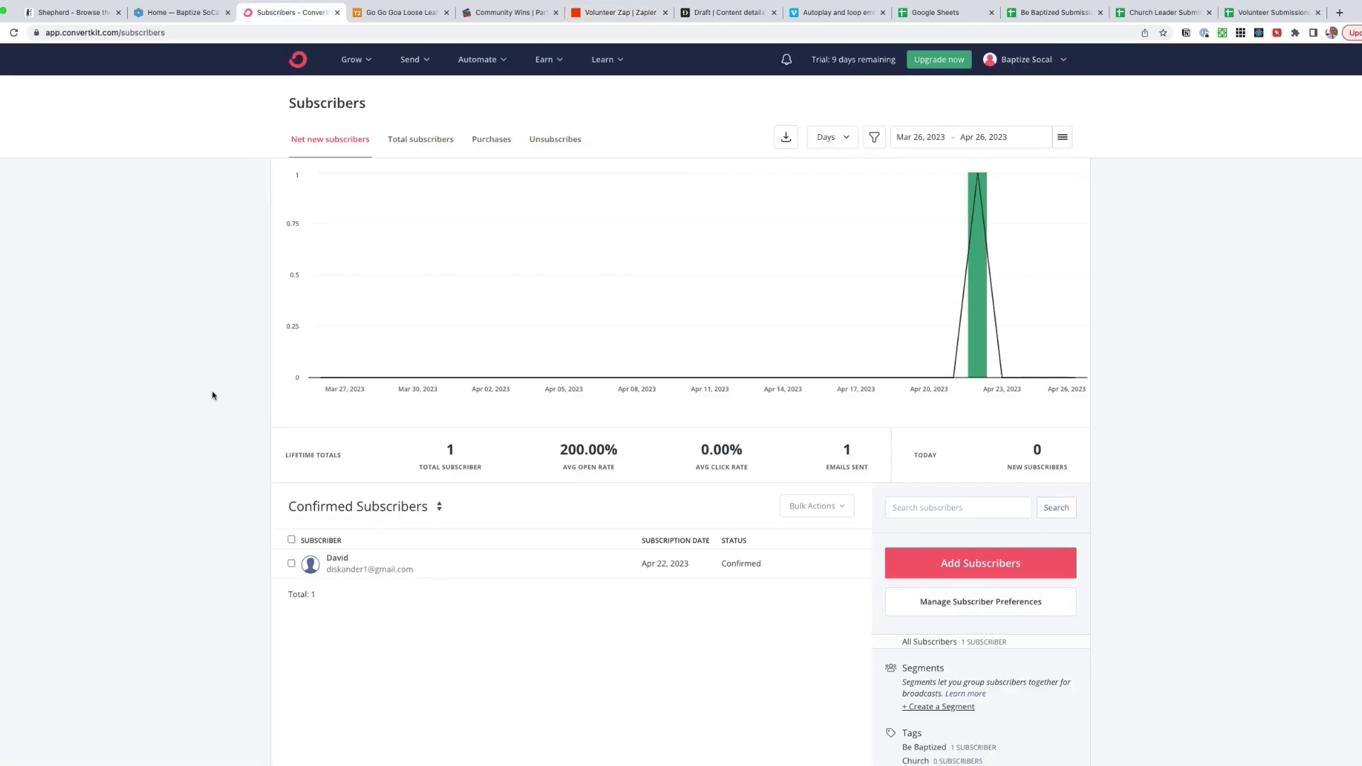
# - Reload ConvertKit subscribers, filter by the Volunteer tag to confirm the test subscriber, then return to Zapier
pyautogui.press('super+r')
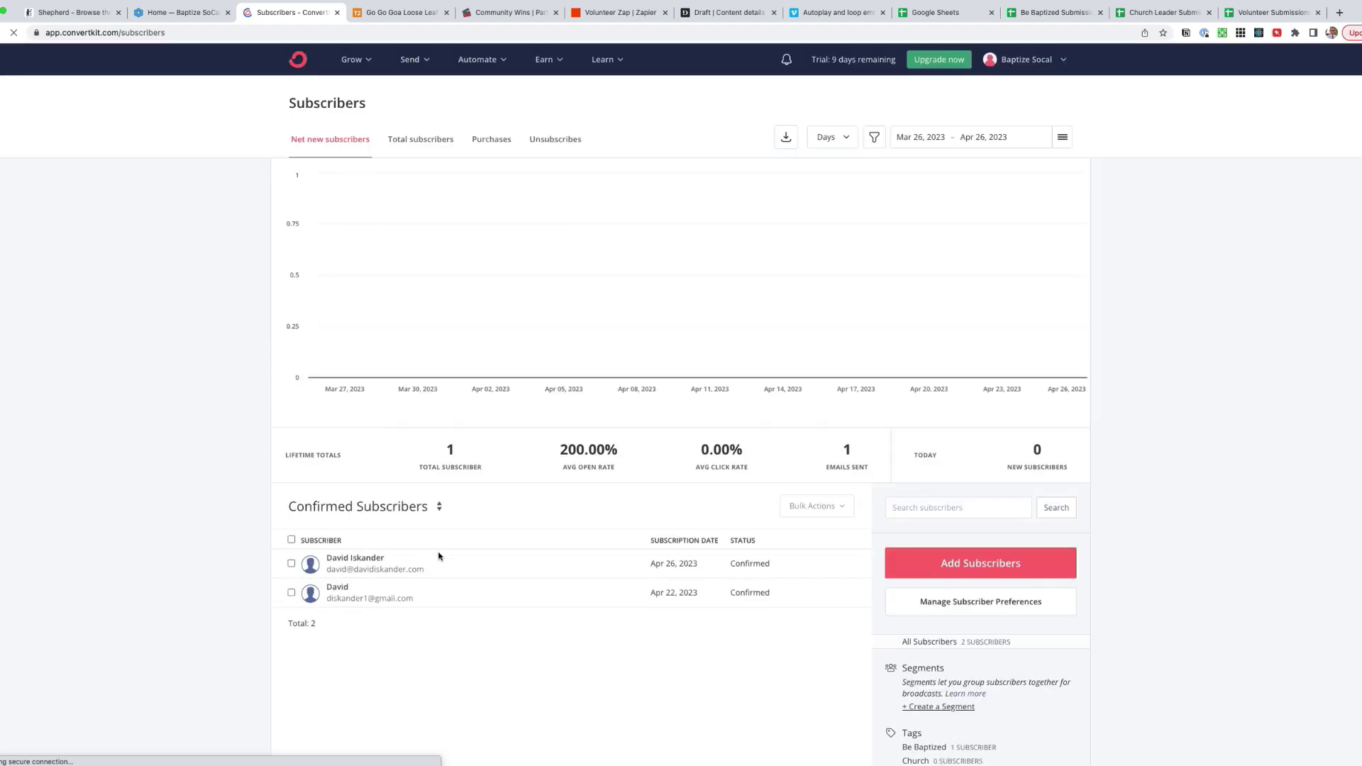
pyautogui.scroll(-3, 532, 570)
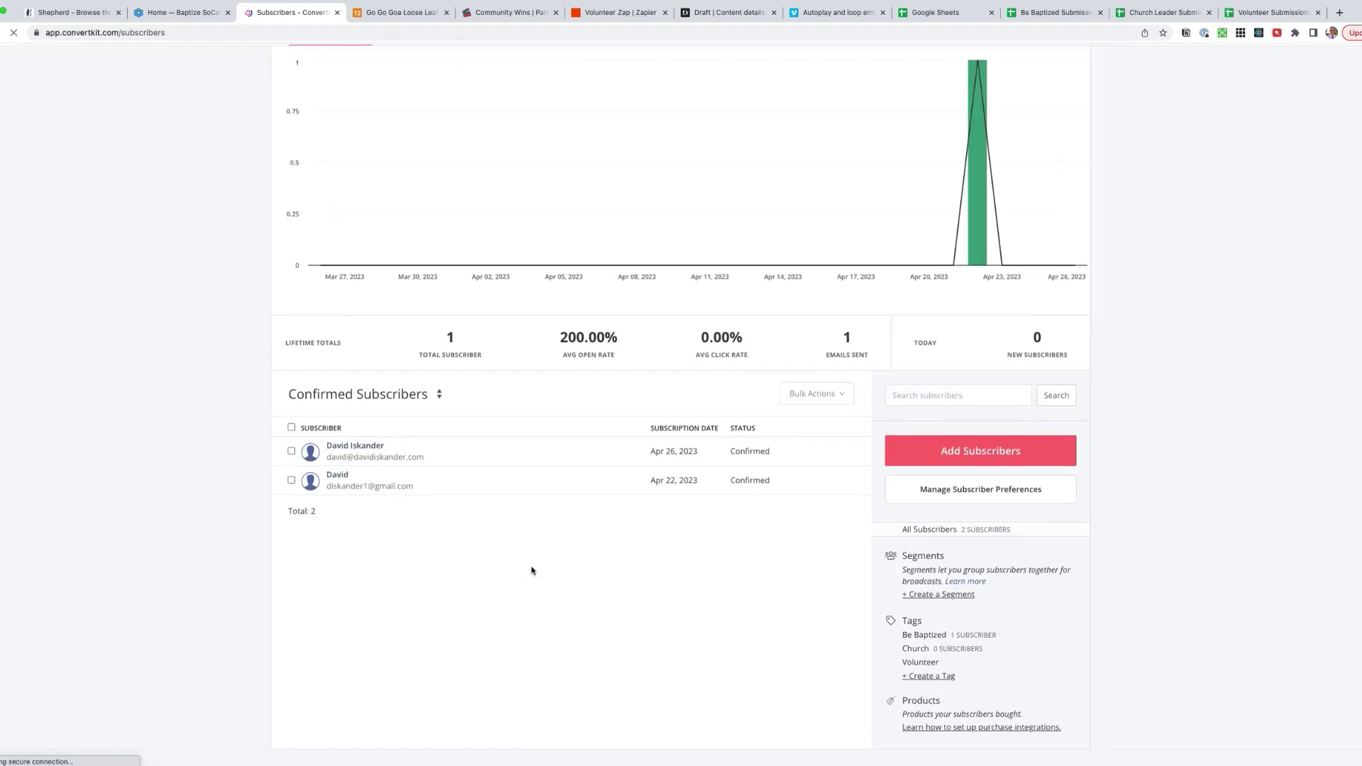
pyautogui.scroll(-1, 532, 570)
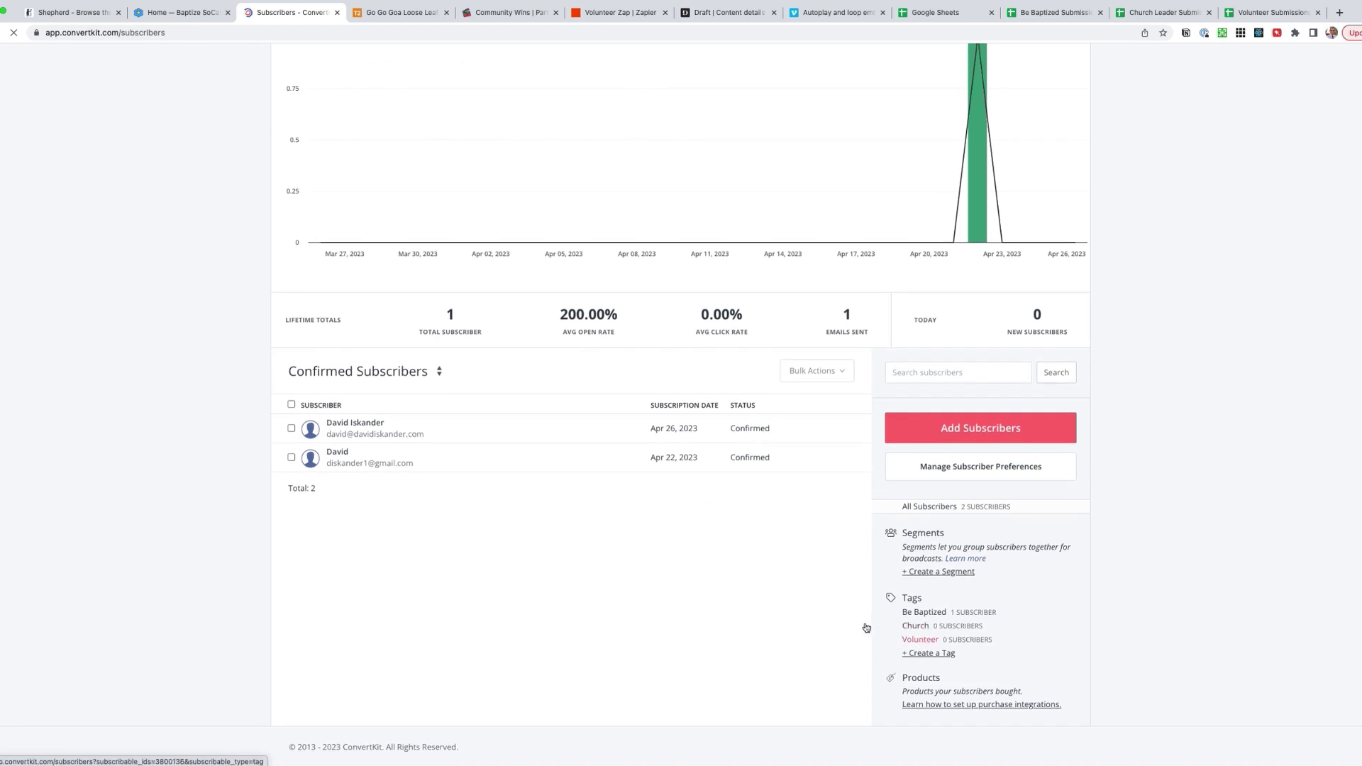
pyautogui.scroll(5, 925, 646)
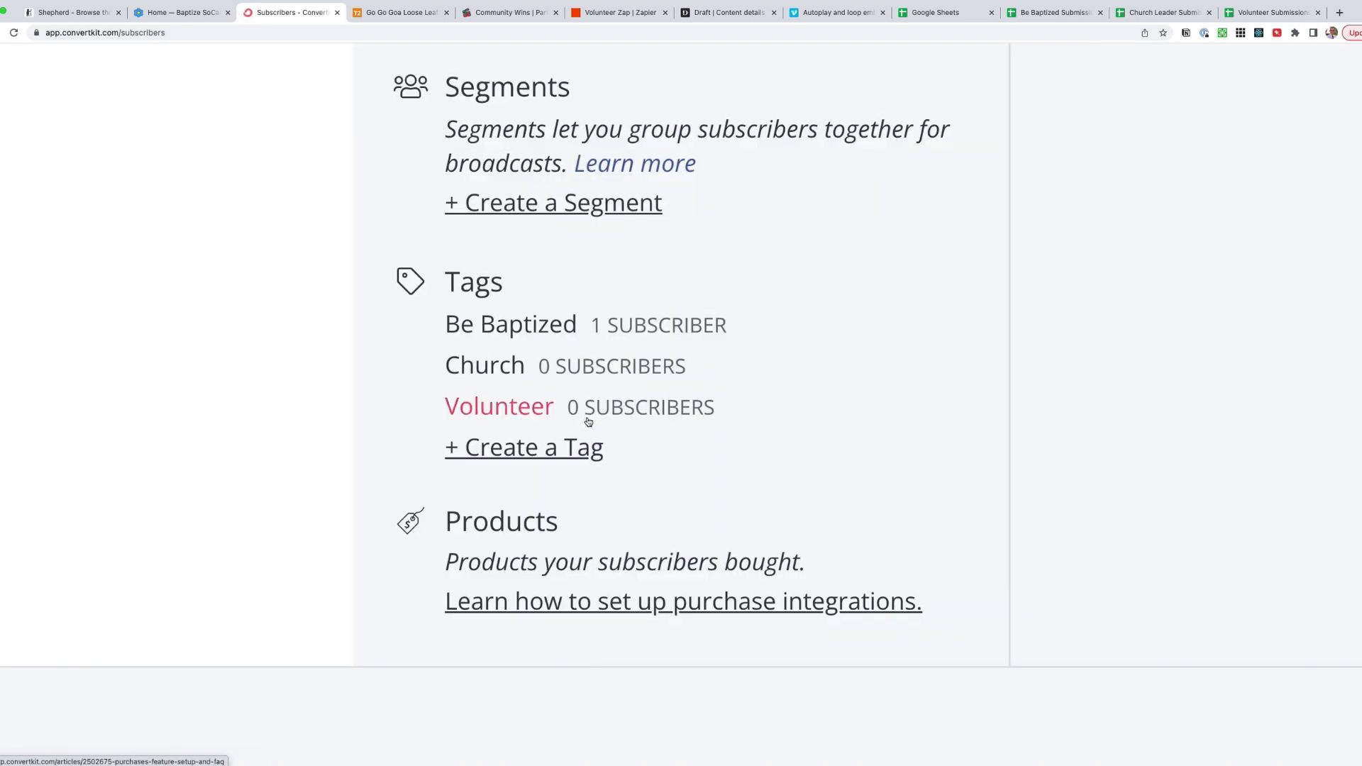
pyautogui.scroll(-5, 588, 422)
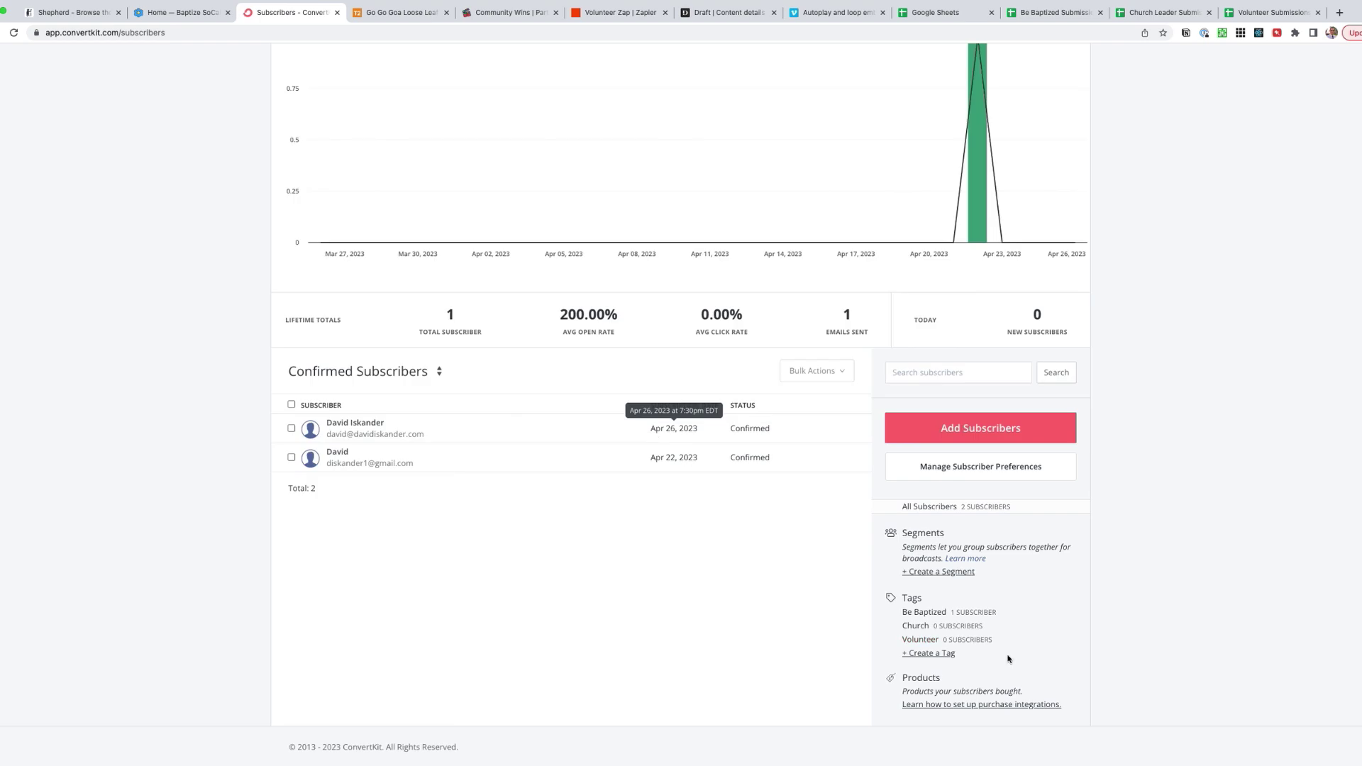
pyautogui.click(921, 641)
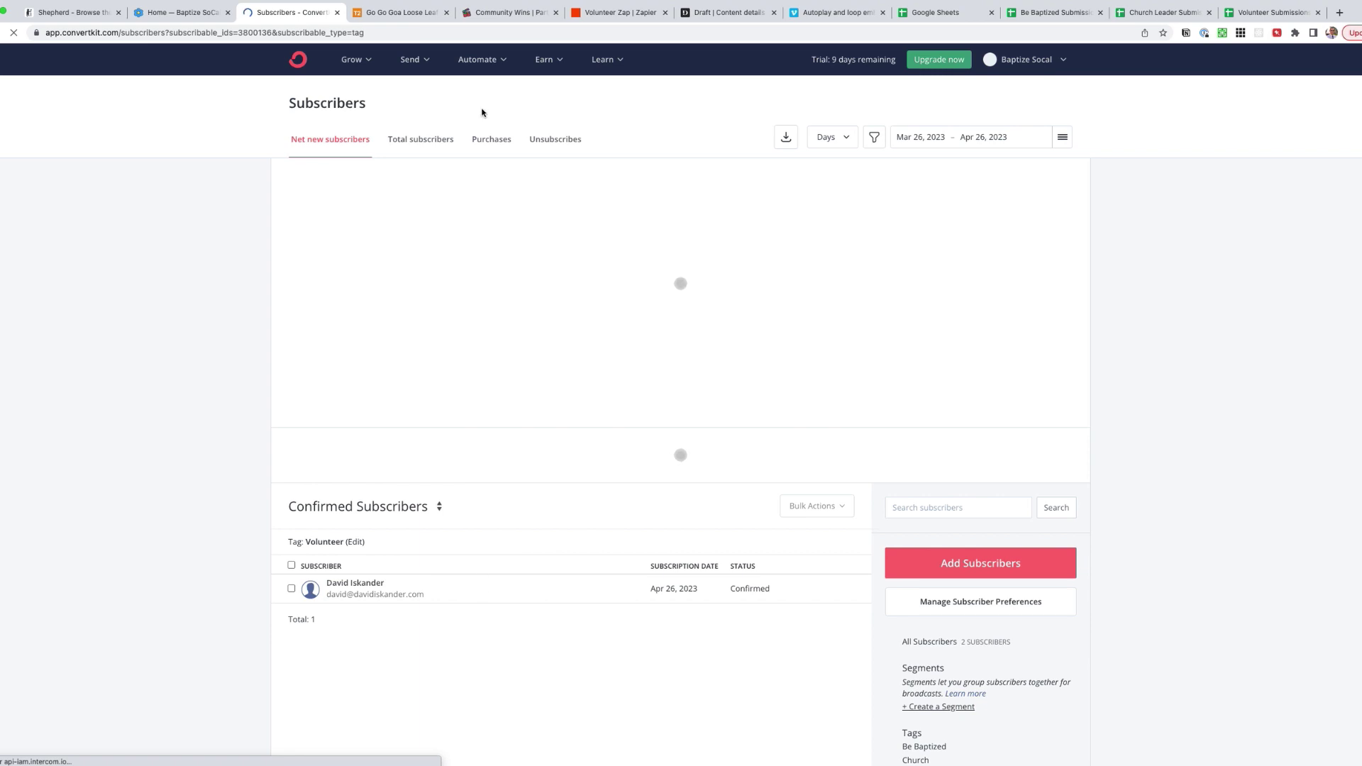
pyautogui.click(628, 18)
# - Publish and turn on the Volunteer Zap, then return to the Zaps list
pyautogui.click(552, 670)
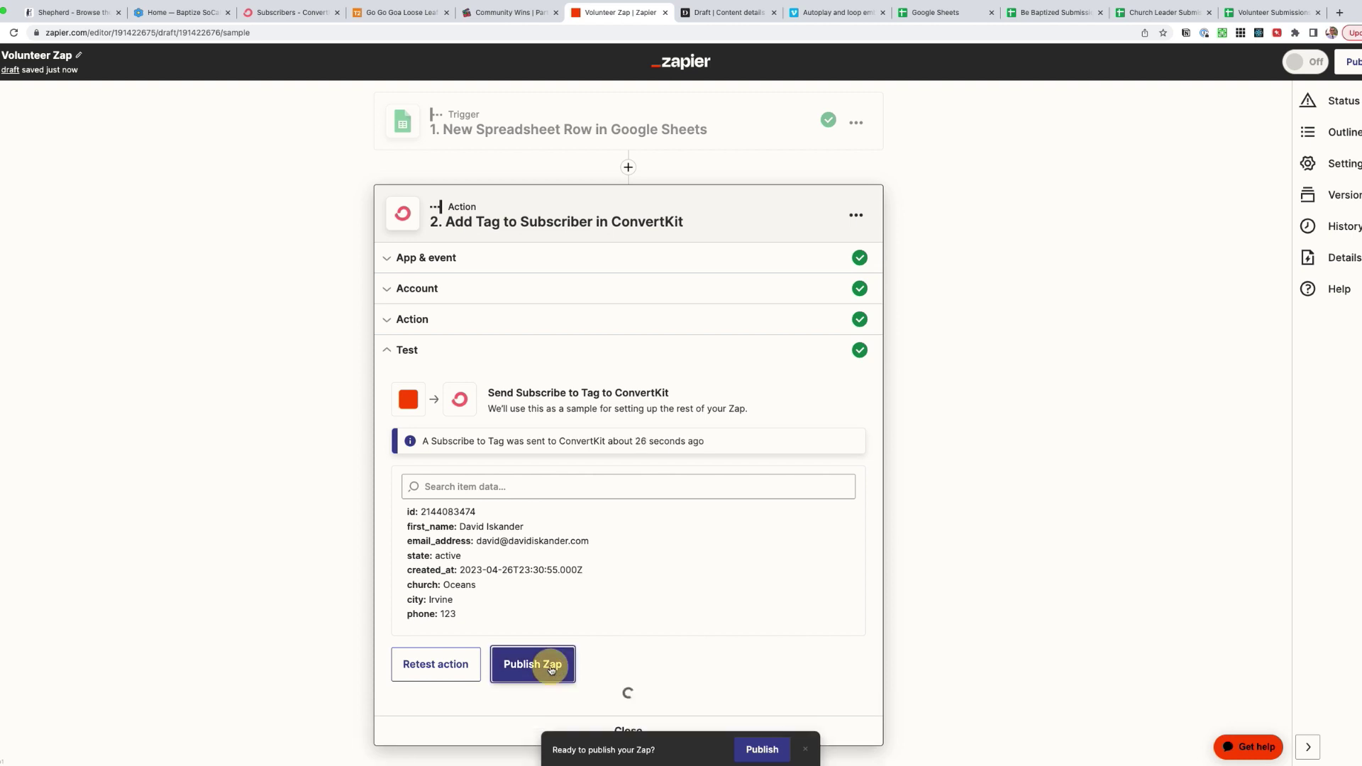
pyautogui.click(670, 431)
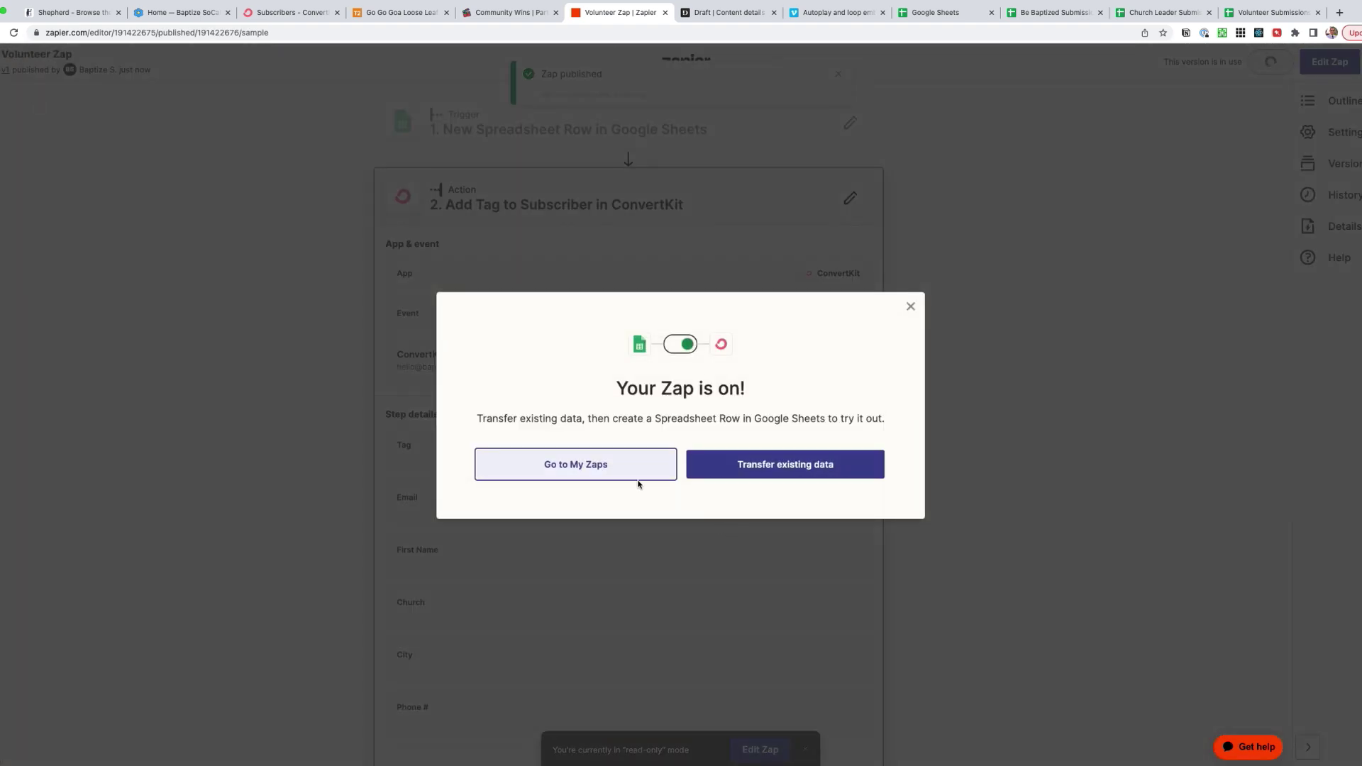
pyautogui.click(578, 465)
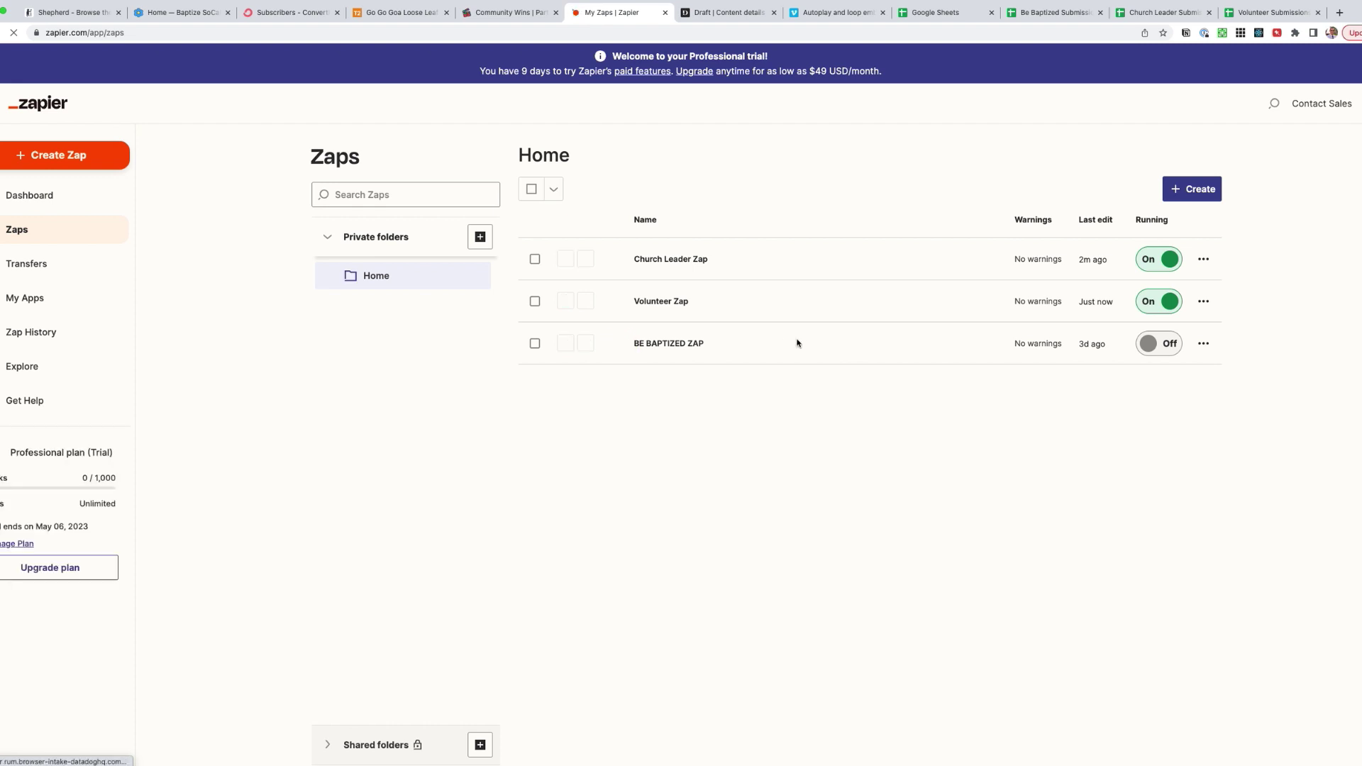
# - Open BE BAPTIZED ZAP in the editor and keep its ConvertKit app, event and account settings
pyautogui.click(1202, 345)
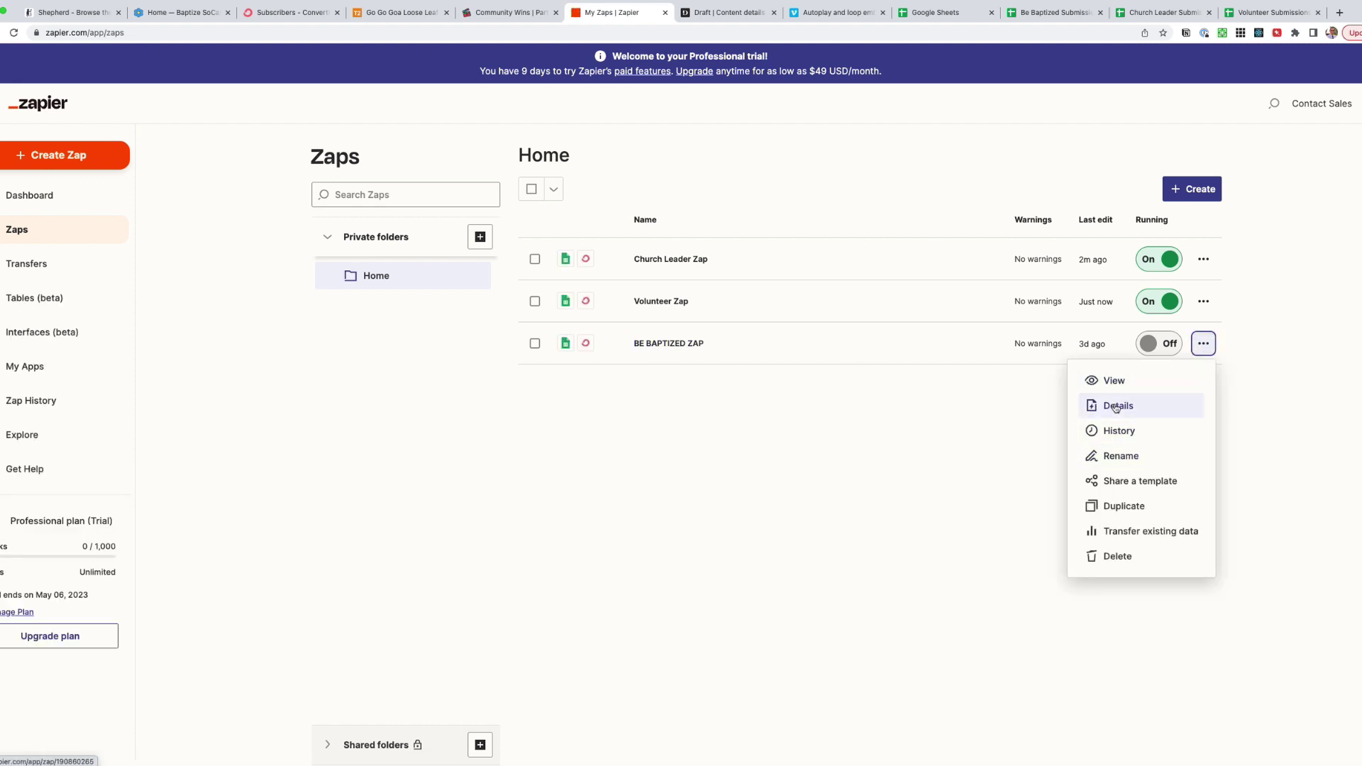
pyautogui.click(1113, 380)
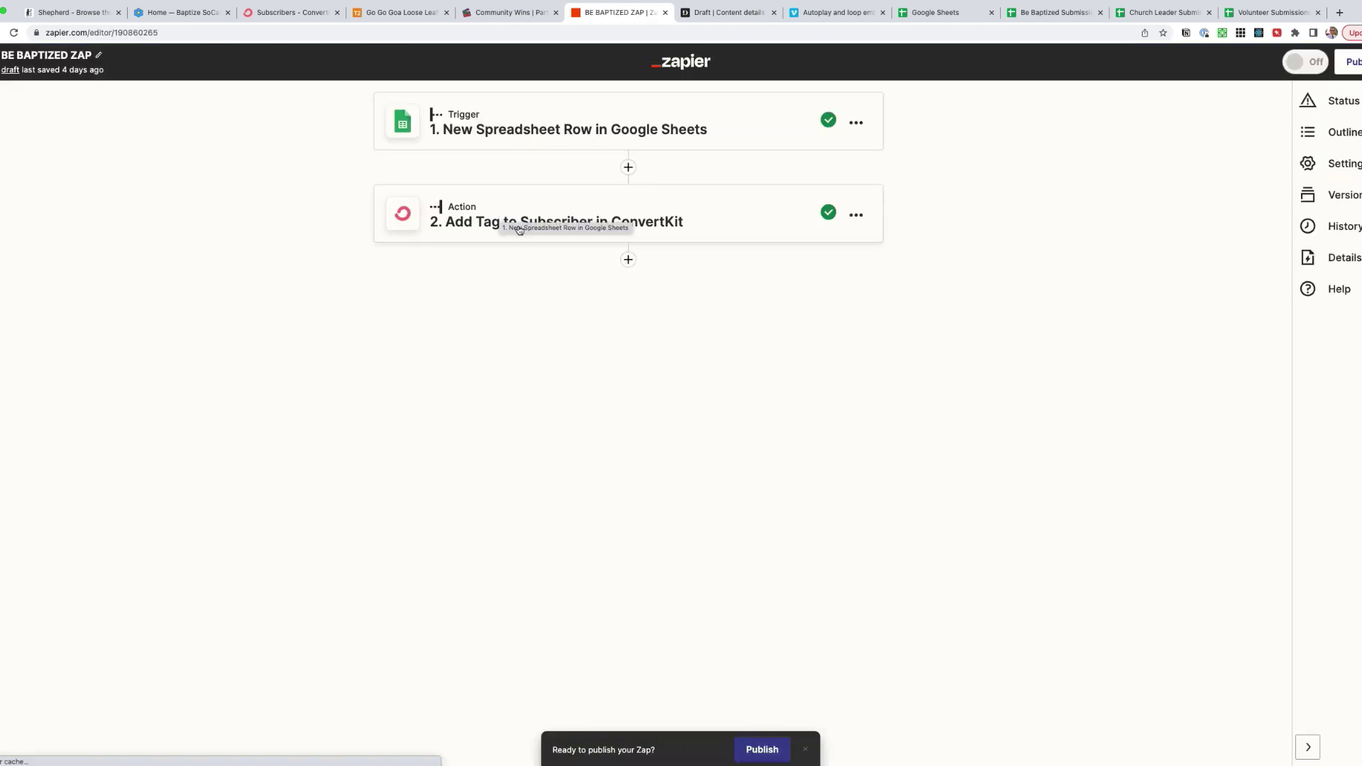
pyautogui.click(550, 221)
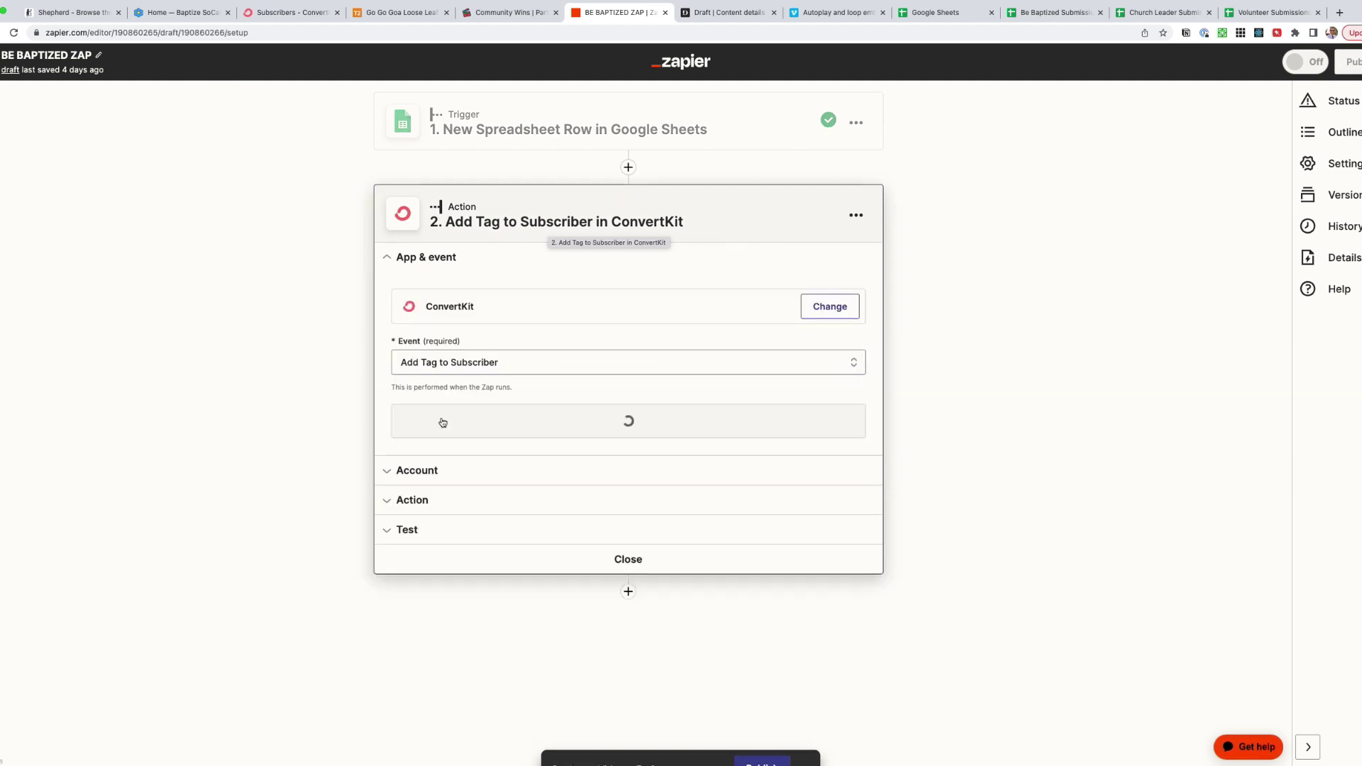
pyautogui.click(568, 432)
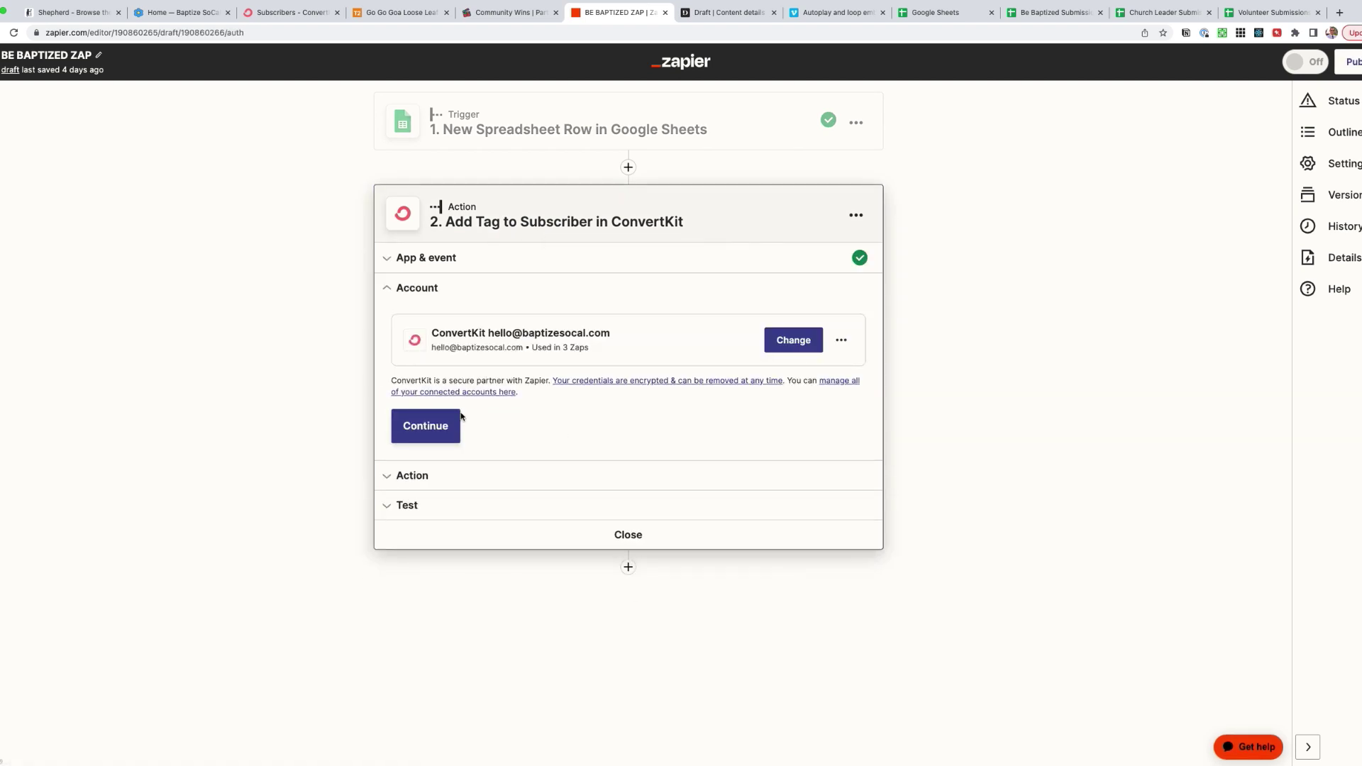
pyautogui.click(435, 425)
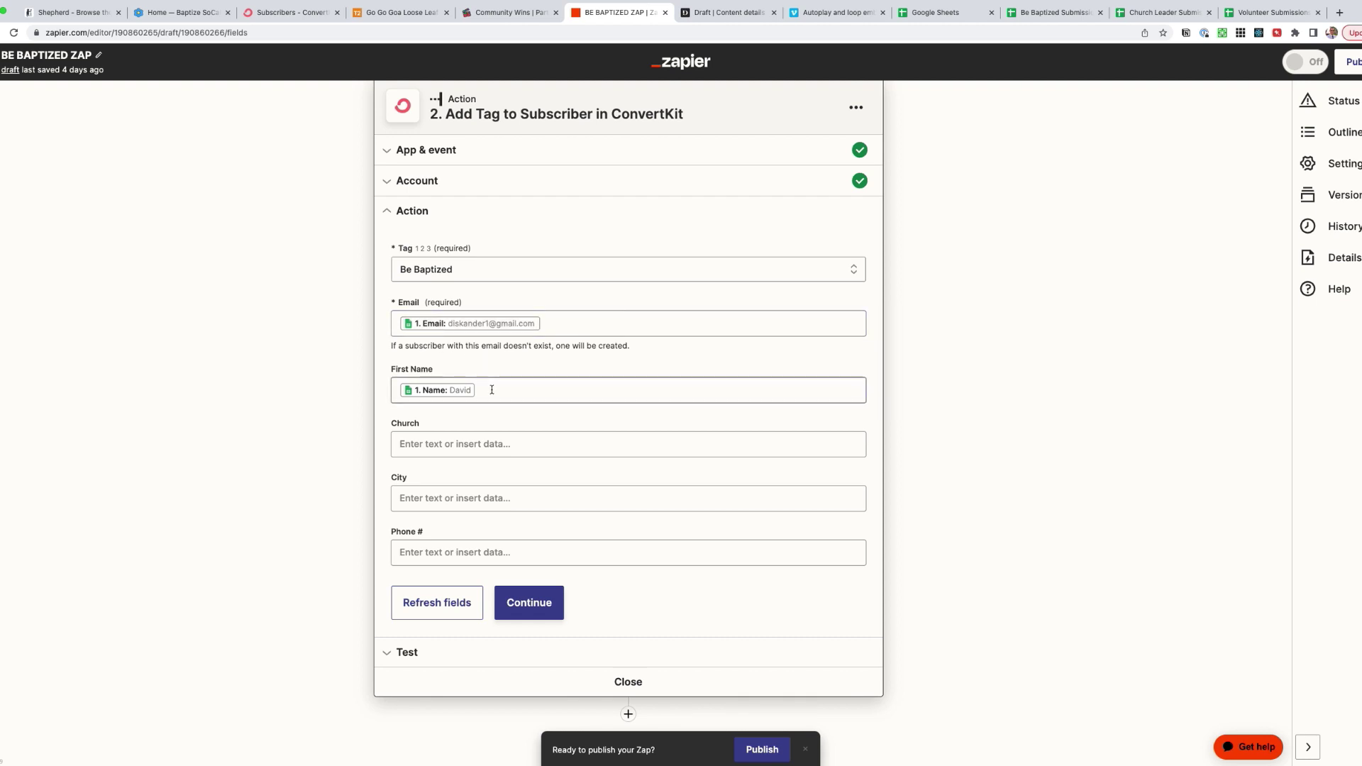
# - Map Church, City and Phone # to the sheet's Church, City and Phone values
pyautogui.click(440, 444)
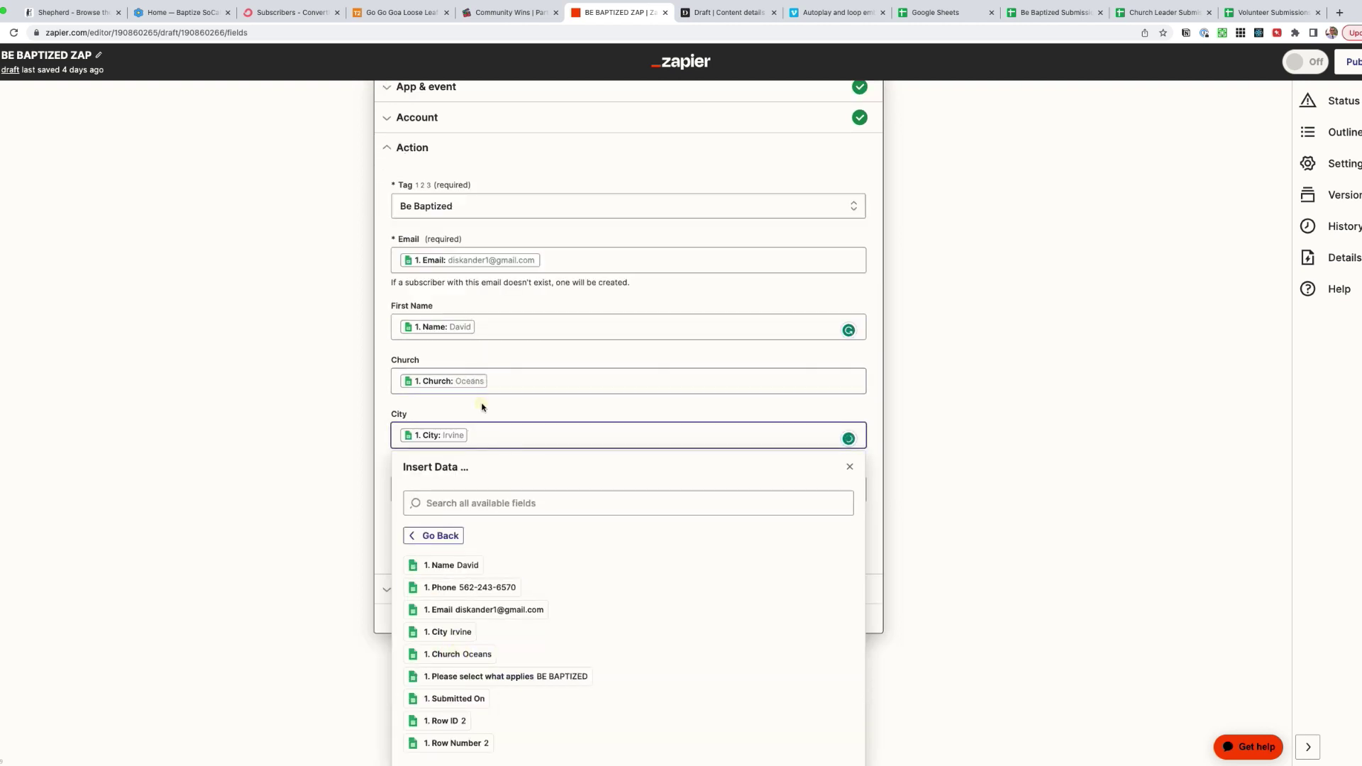
pyautogui.click(445, 489)
pyautogui.click(438, 550)
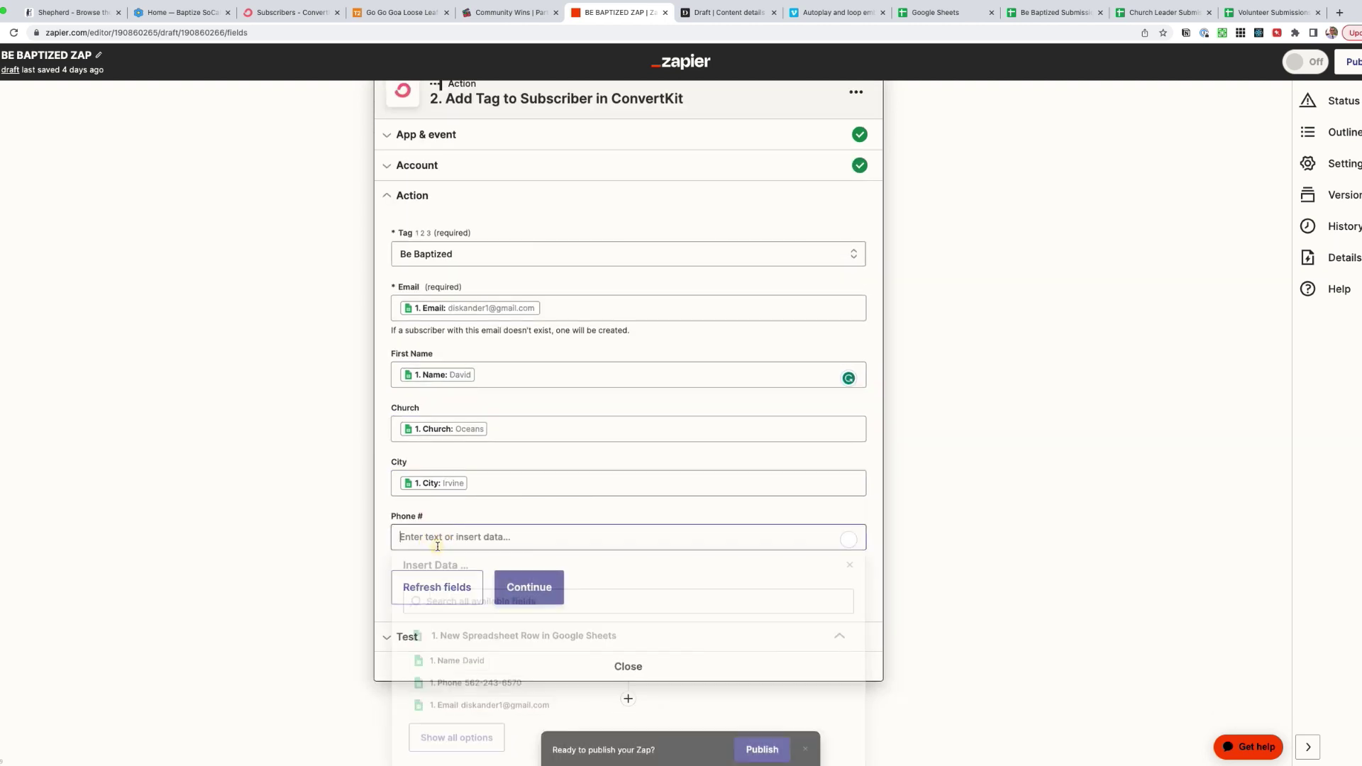
pyautogui.click(446, 480)
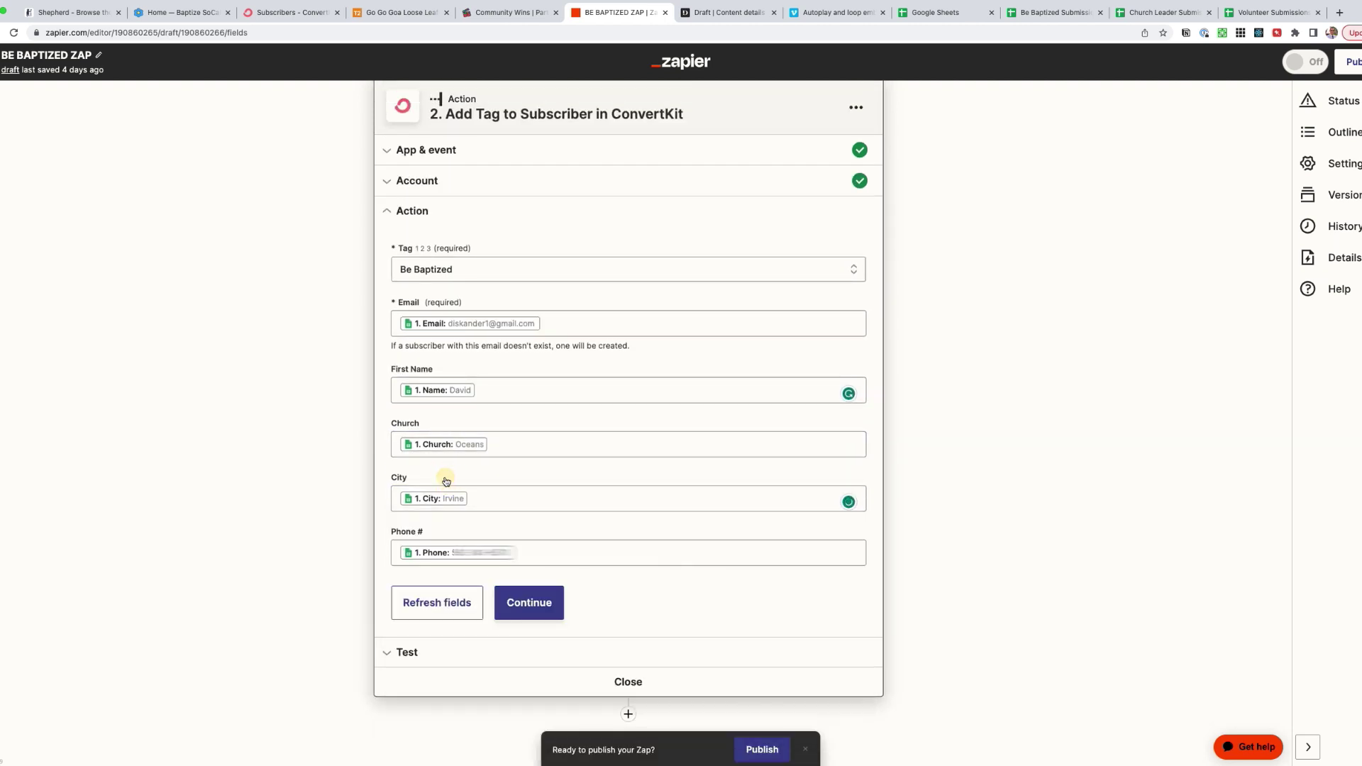
# - Save the mappings, publish BE BAPTIZED ZAP with it turned on, and return to the Zaps list
pyautogui.click(538, 606)
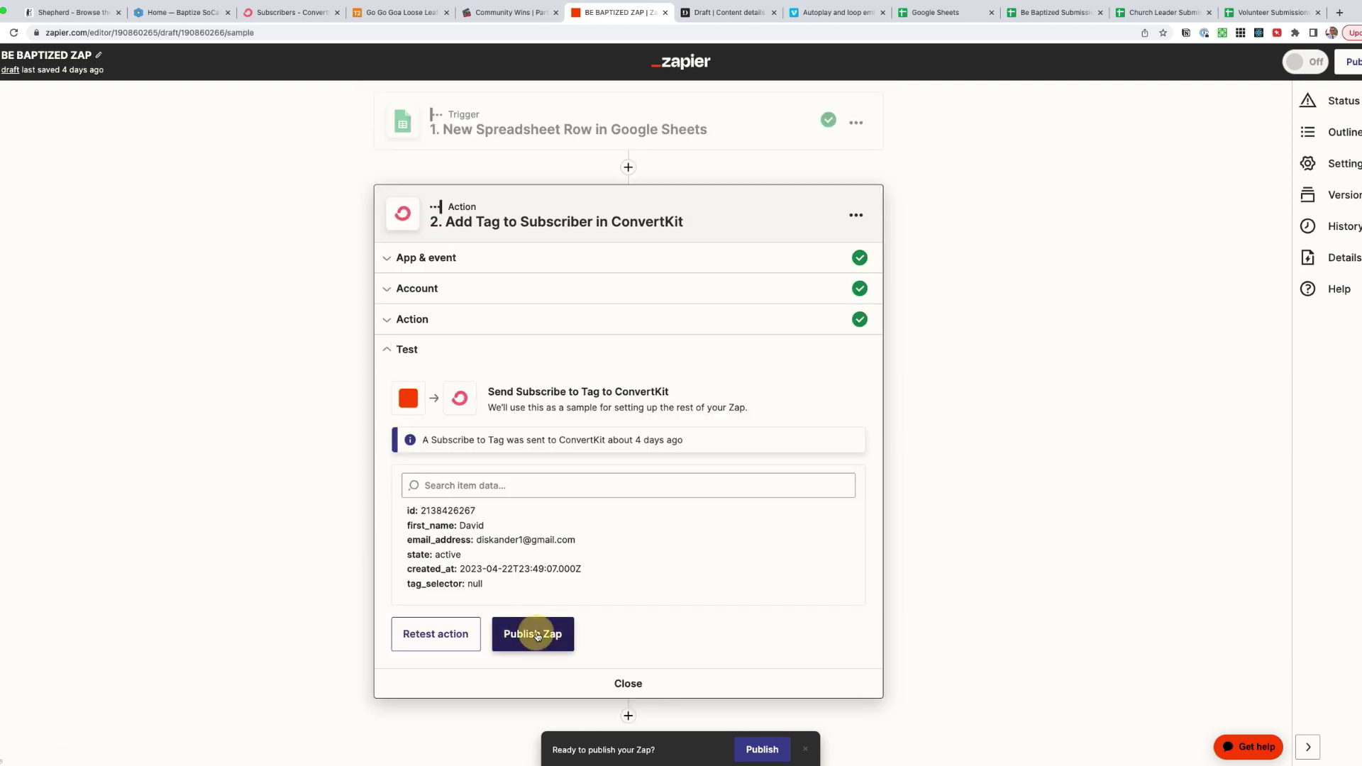
pyautogui.click(535, 634)
pyautogui.click(675, 423)
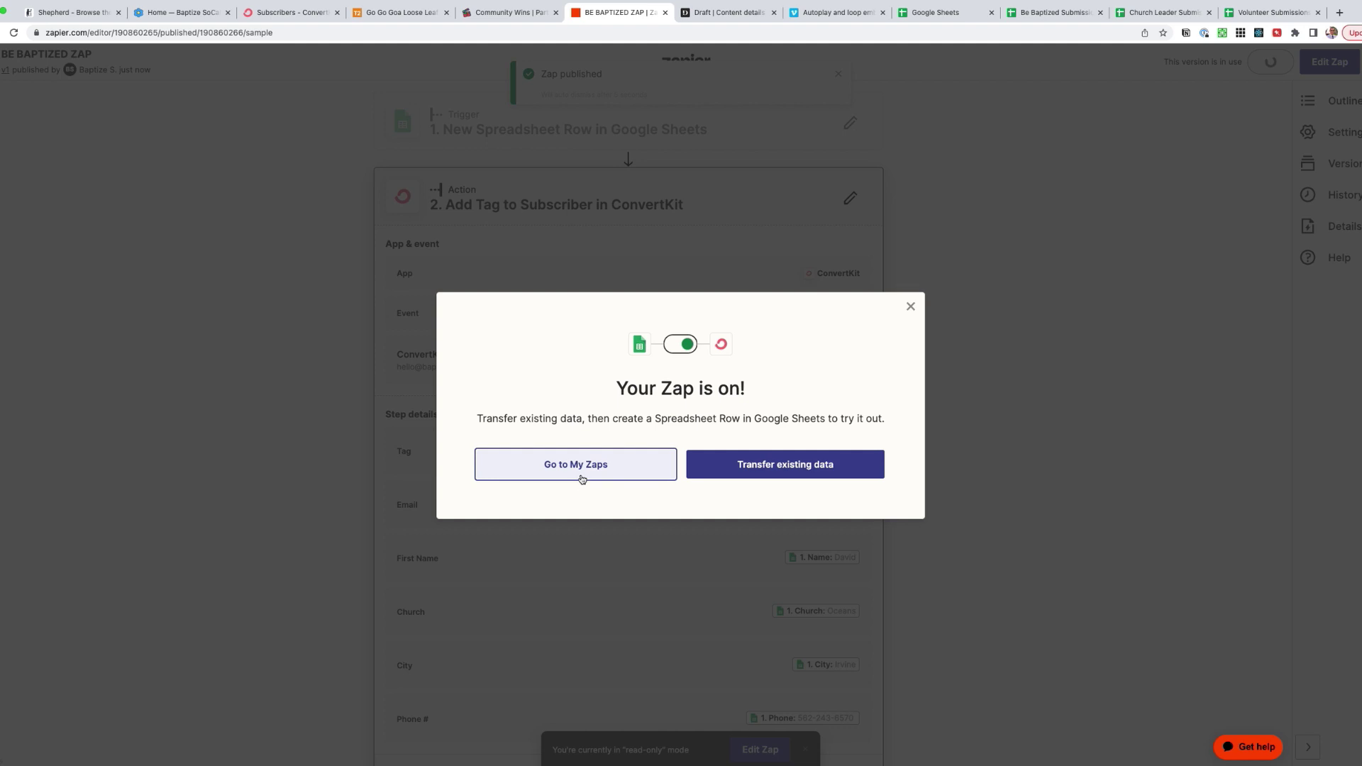
pyautogui.click(582, 479)
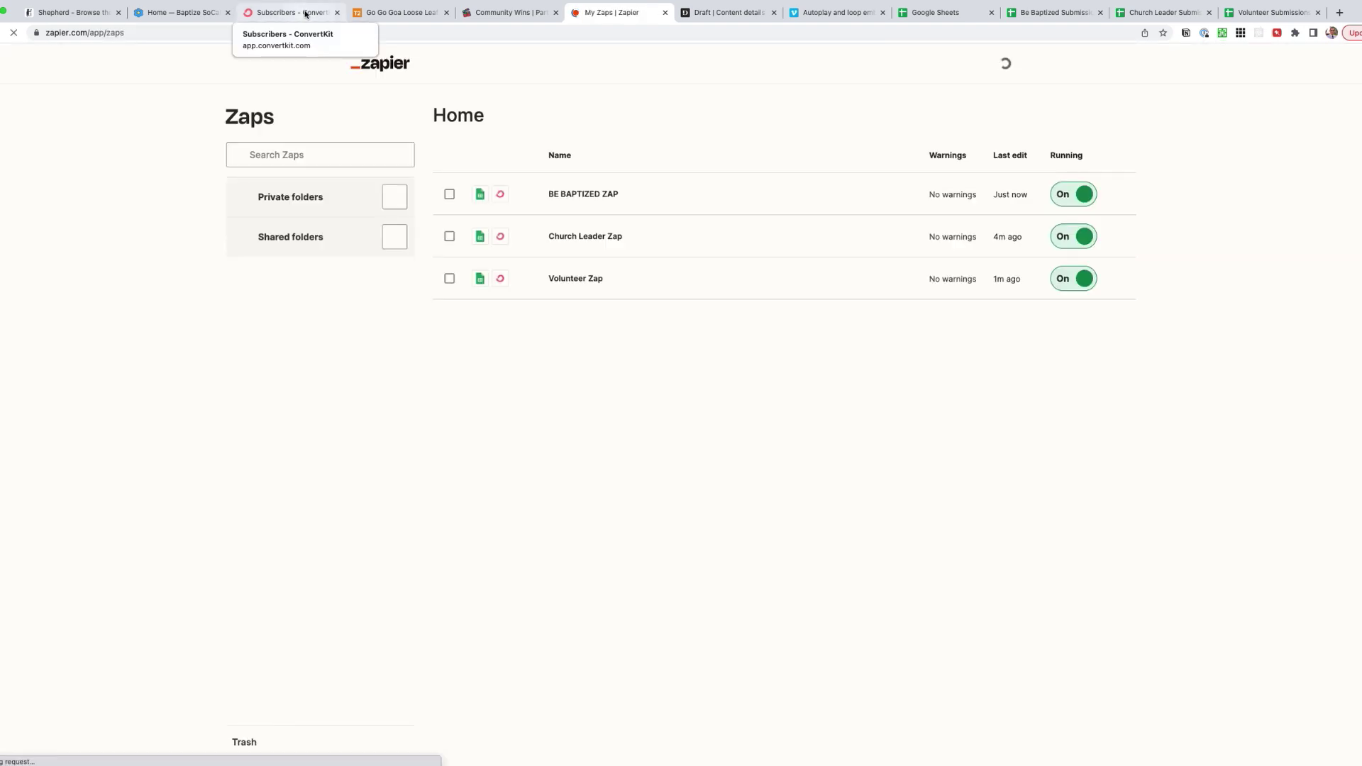
# - View Be Baptized Sequence under ConvertKit's Send > Sequences, then open the Squarespace Home page settings
pyautogui.click(312, 18)
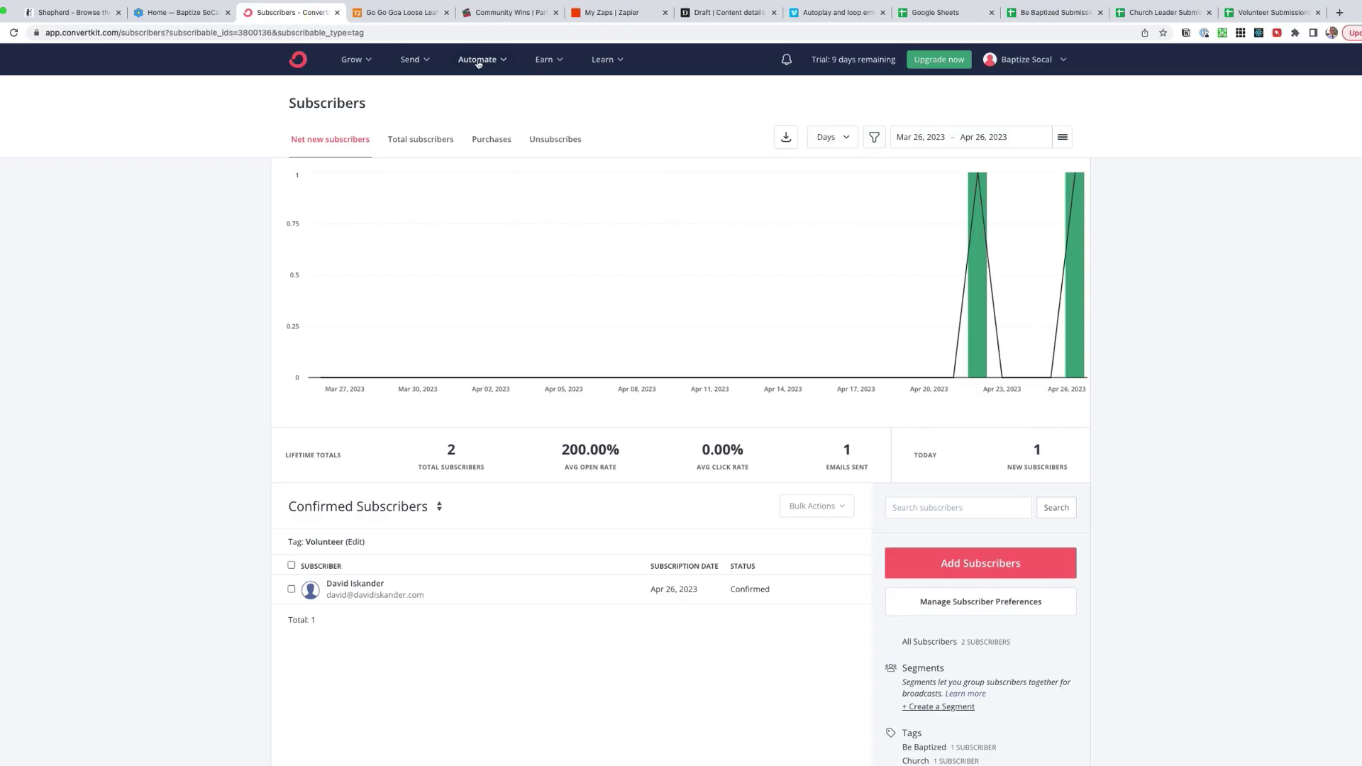
pyautogui.click(351, 61)
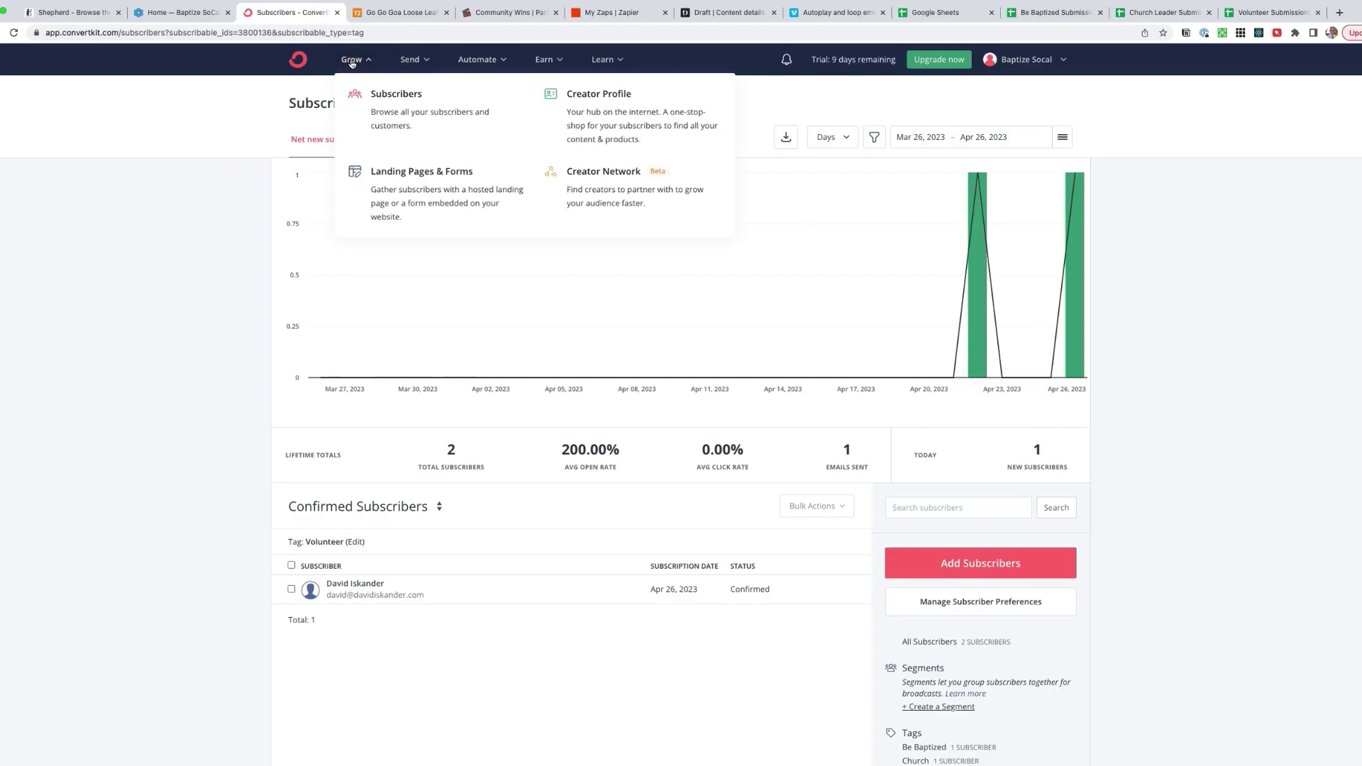
pyautogui.click(410, 60)
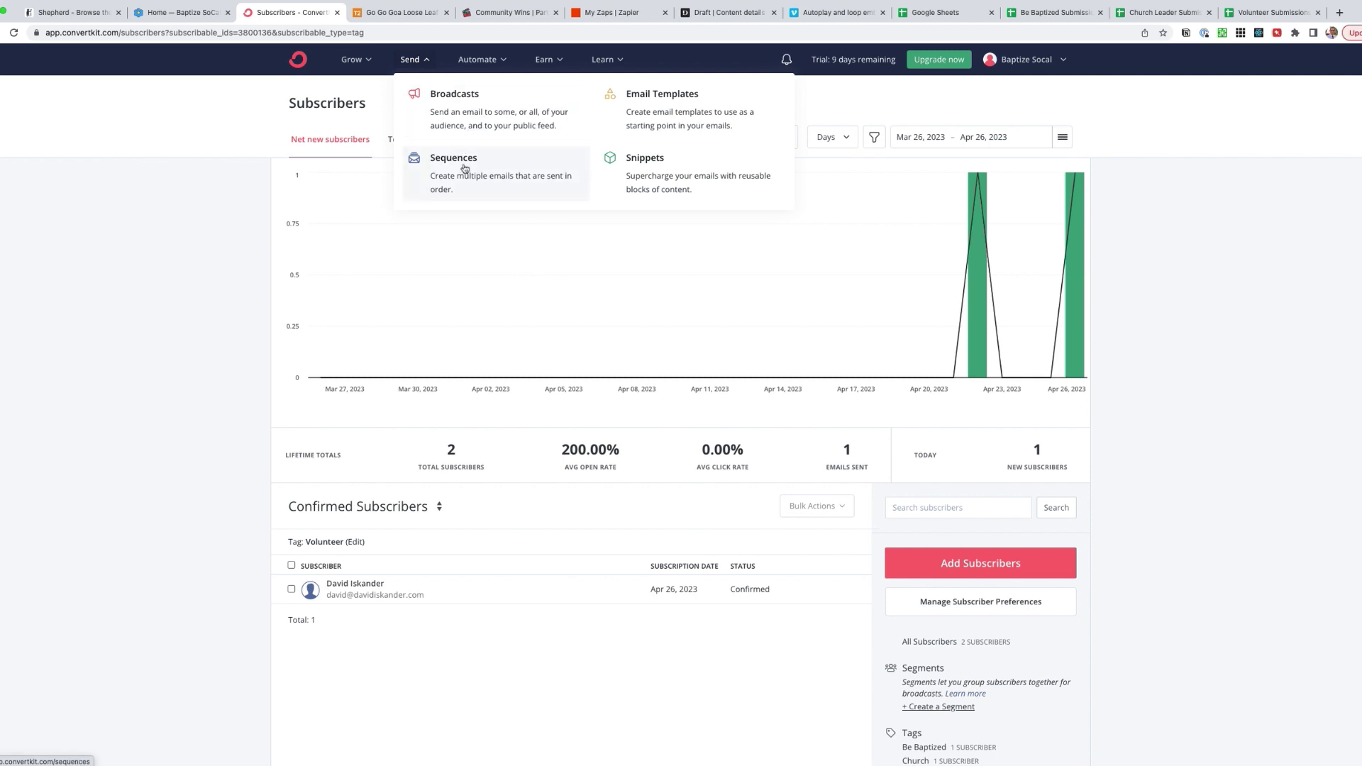
pyautogui.click(493, 183)
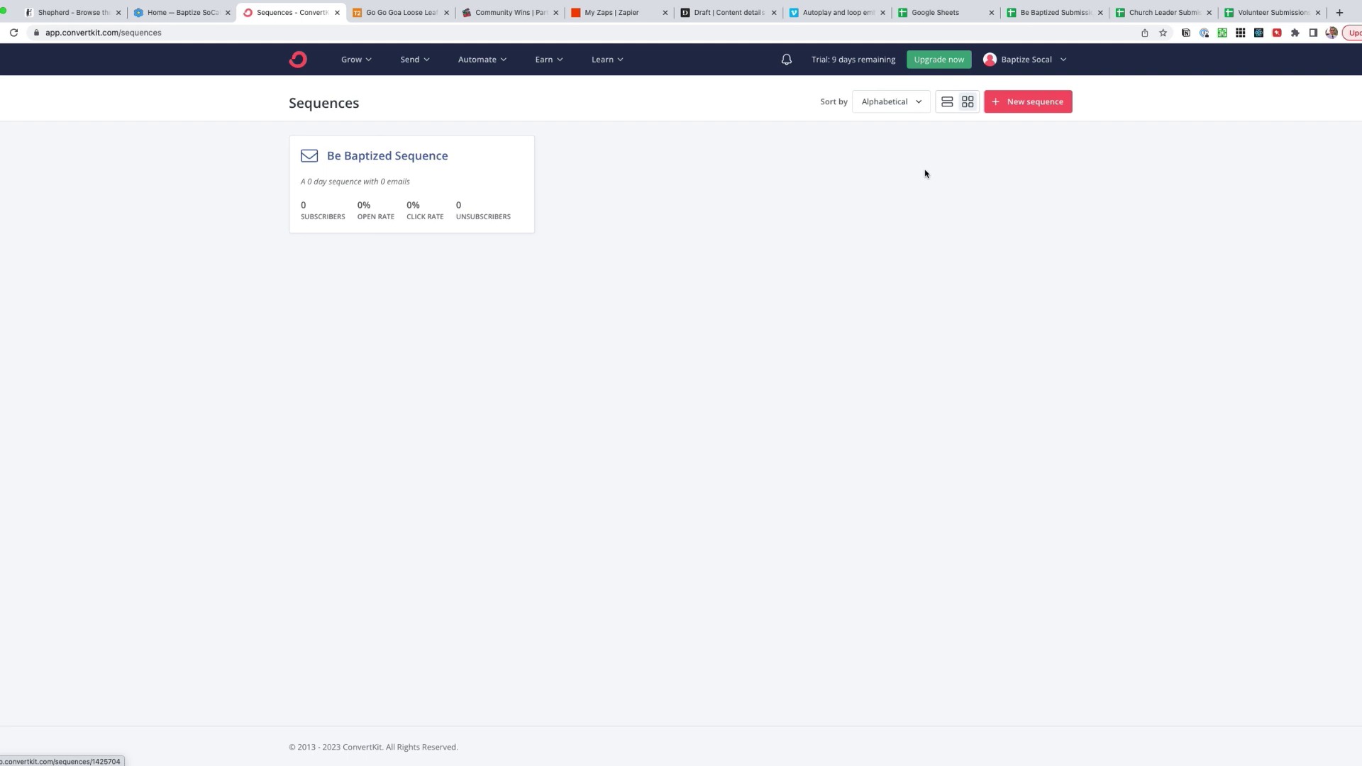
pyautogui.click(188, 12)
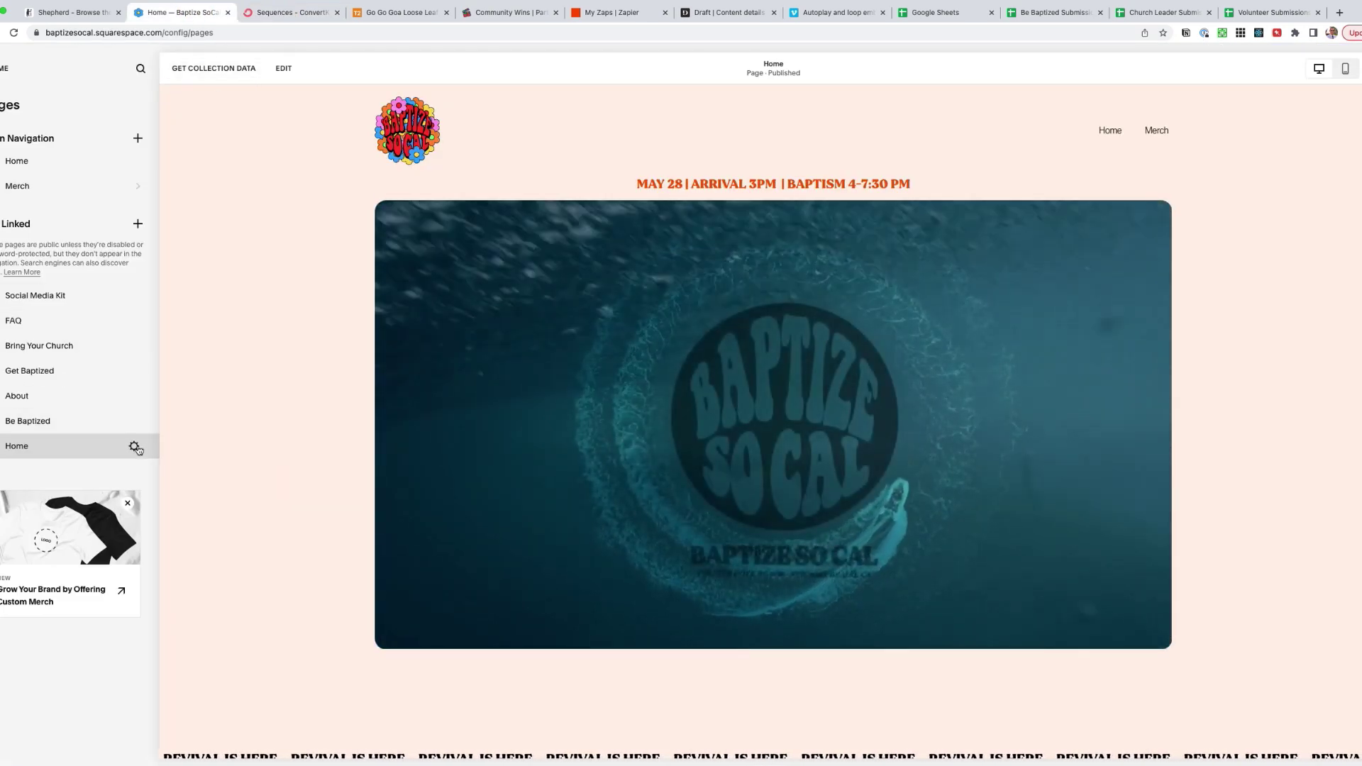
pyautogui.click(135, 449)
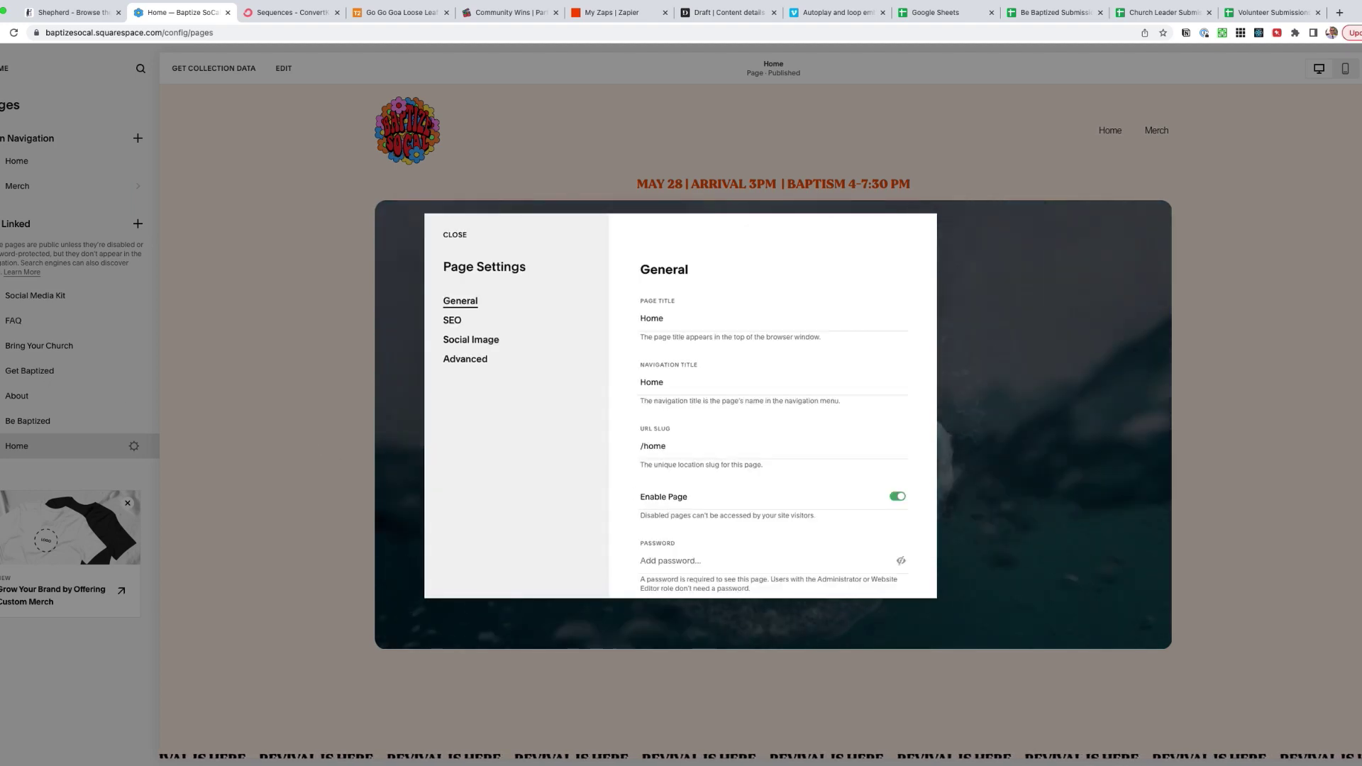